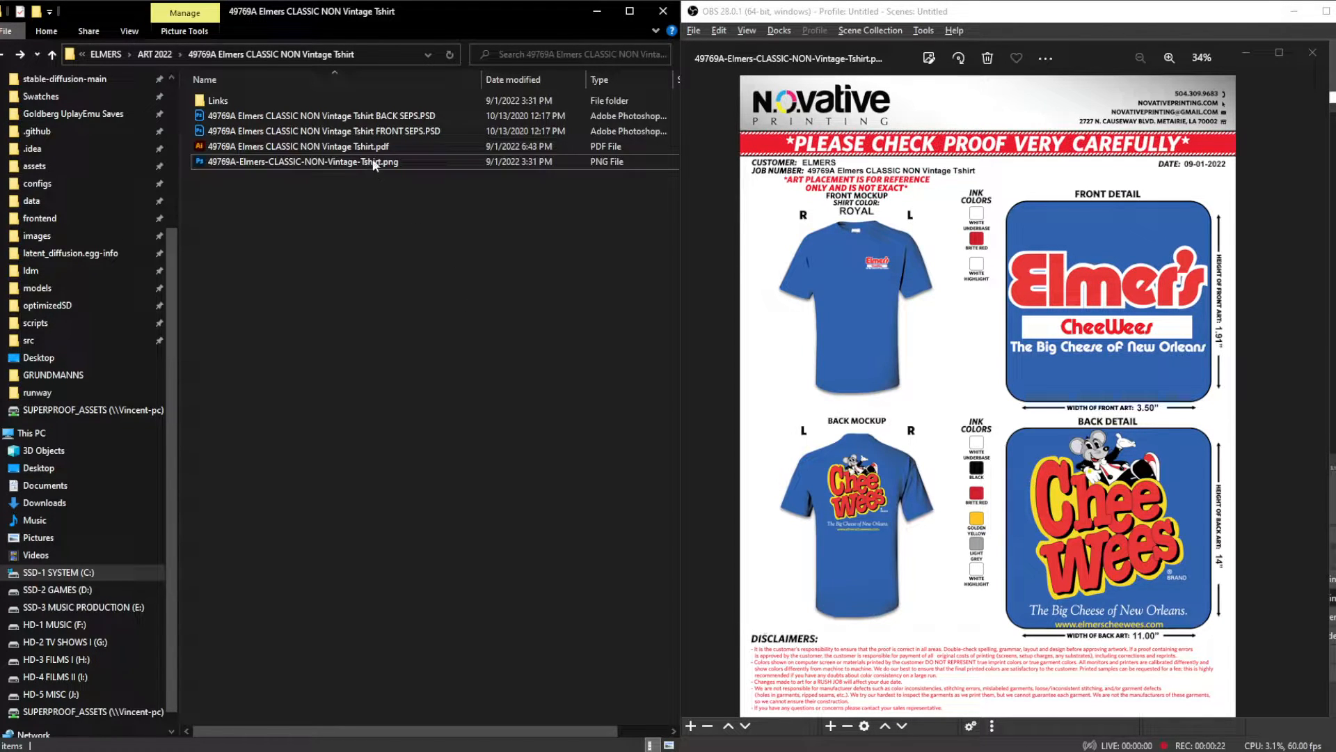
# - Open the Elmers CLASSIC NON Vintage Tshirt BACK SEPS.PSD separation file from the job folder
pyautogui.click(360, 116)
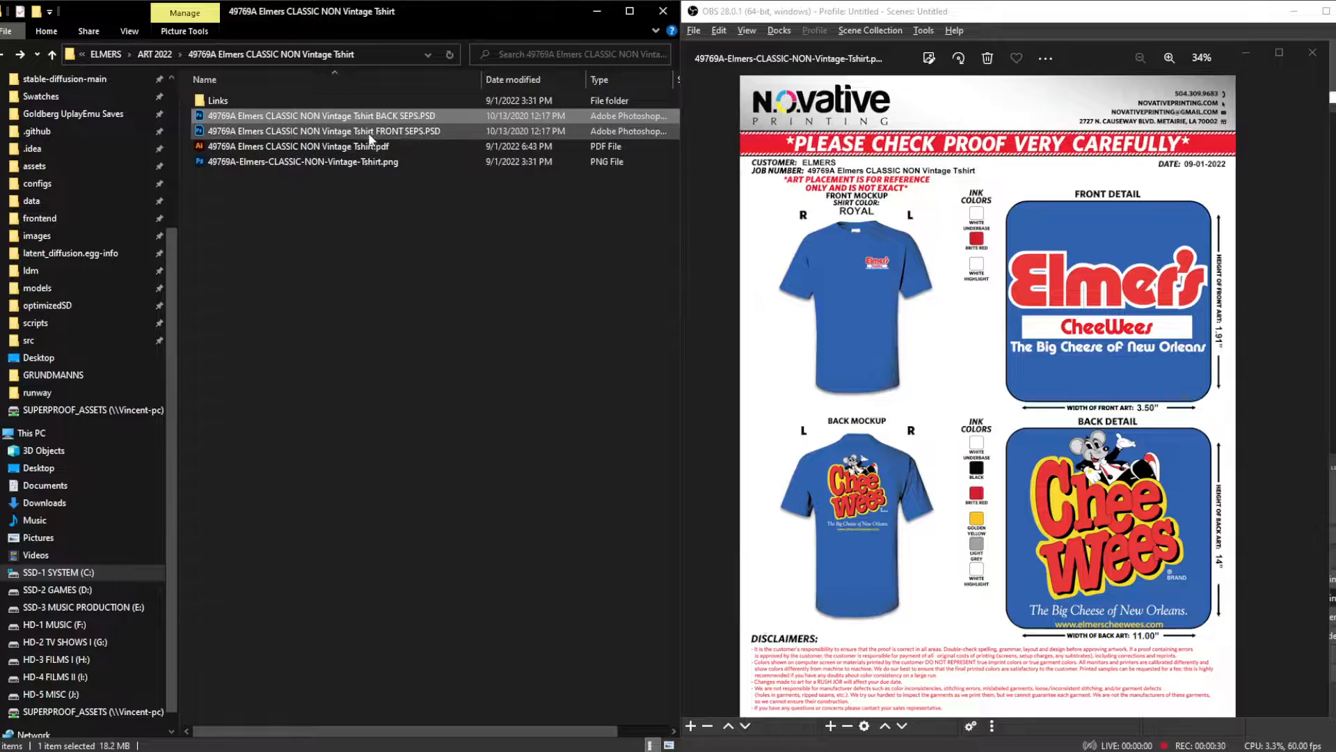
pyautogui.click(432, 132)
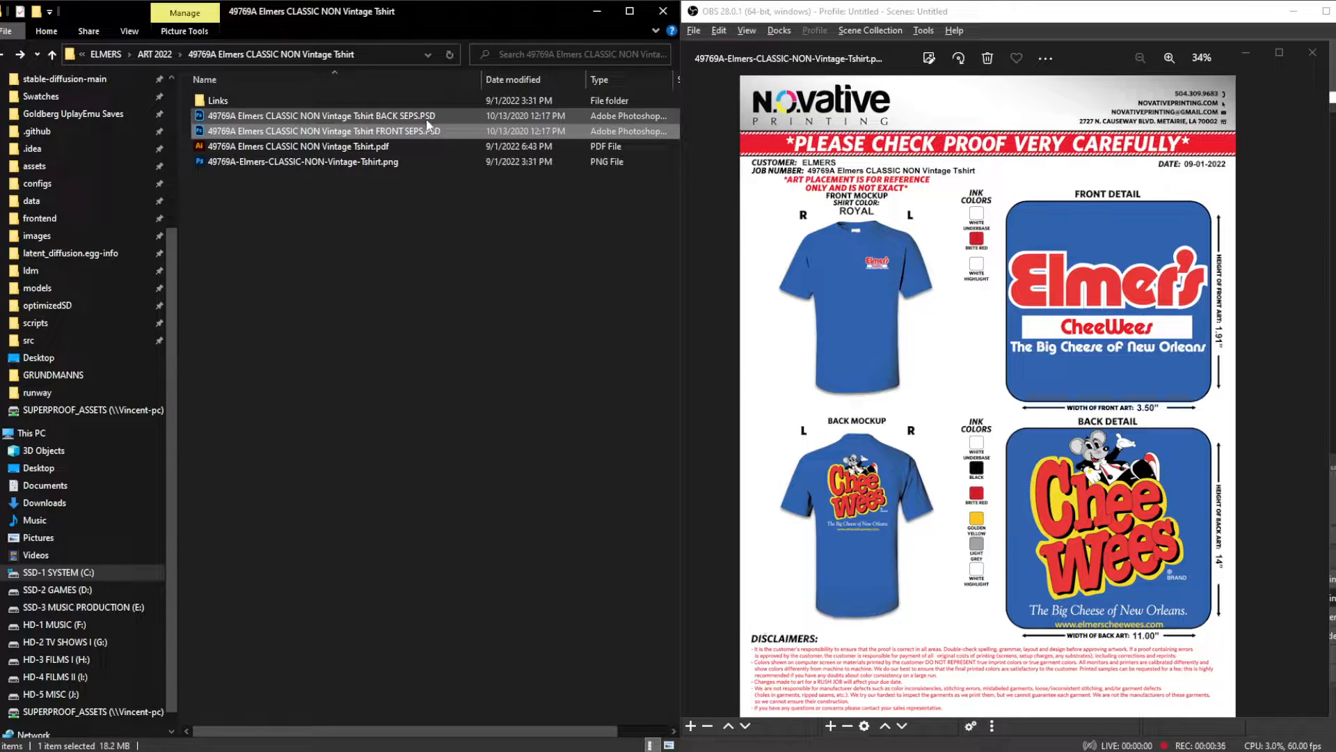
pyautogui.click(418, 119)
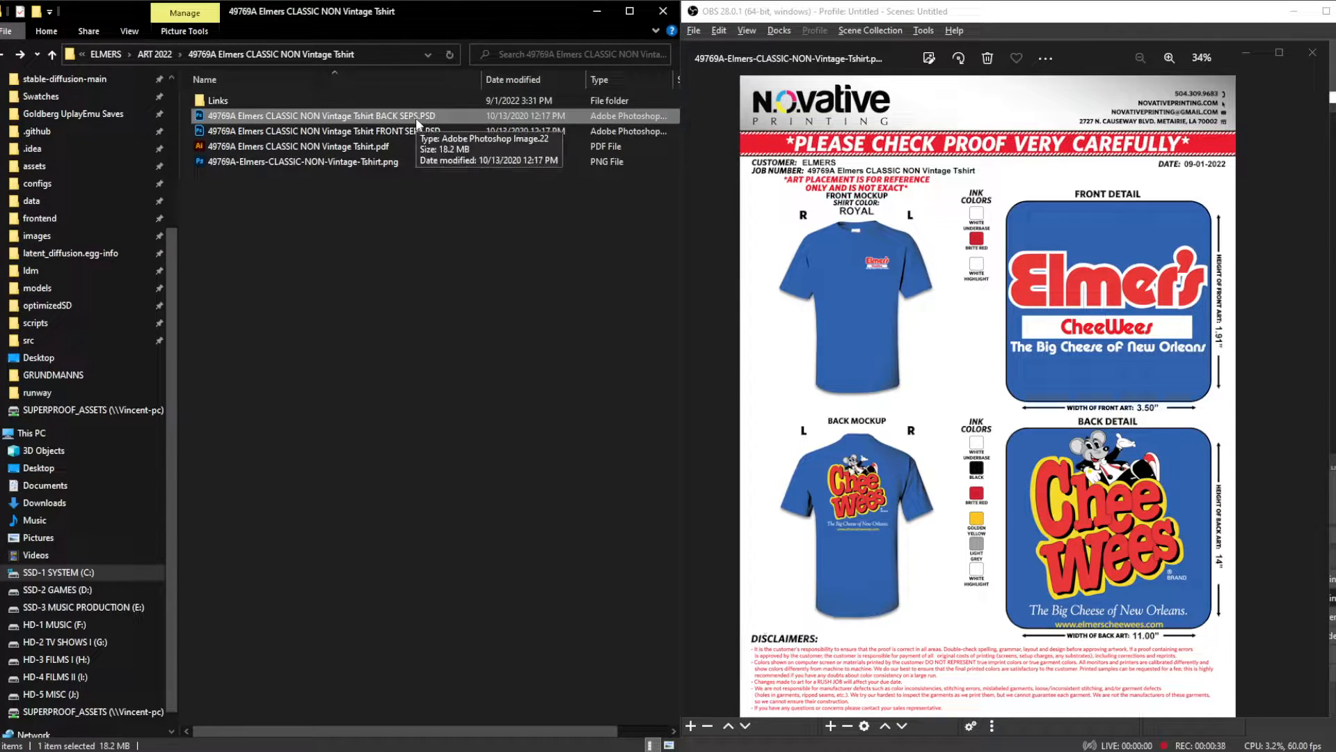
pyautogui.doubleClick(416, 118)
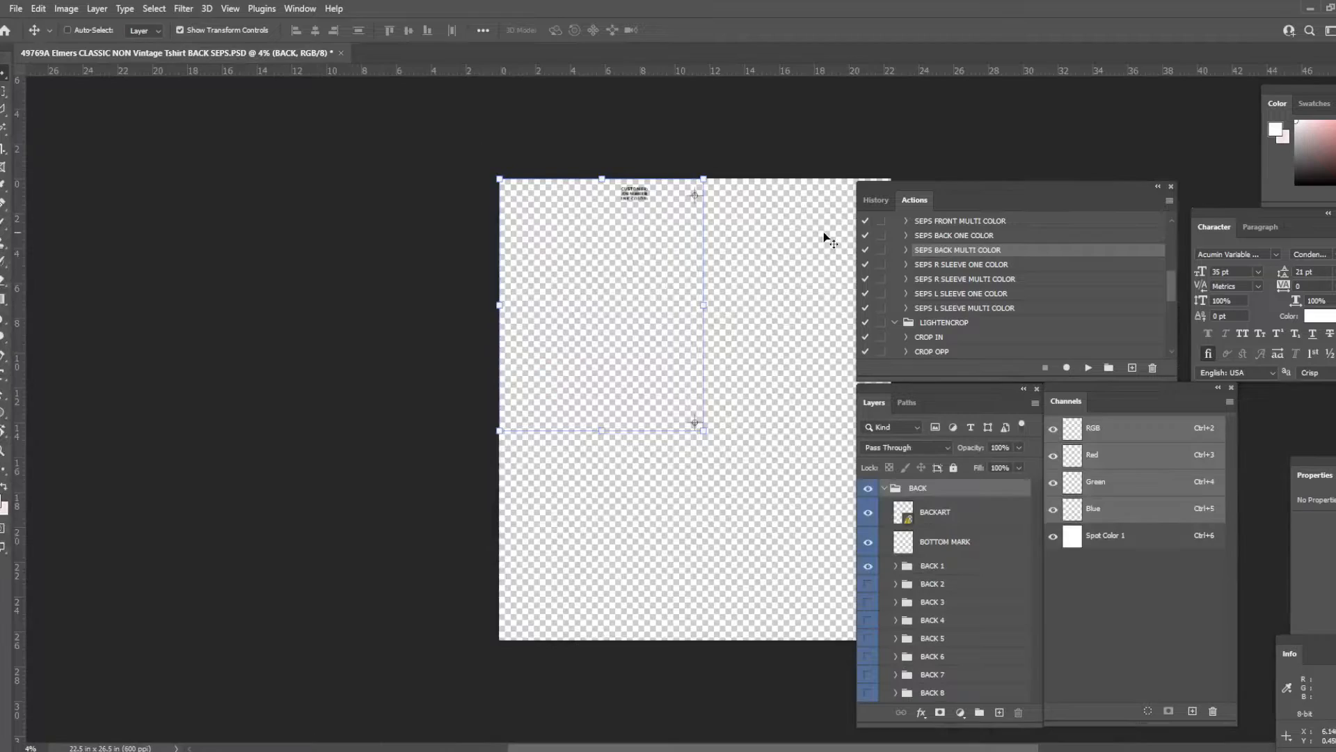
pyautogui.scroll(3, 773, 239)
pyautogui.scroll(3, 620, 198)
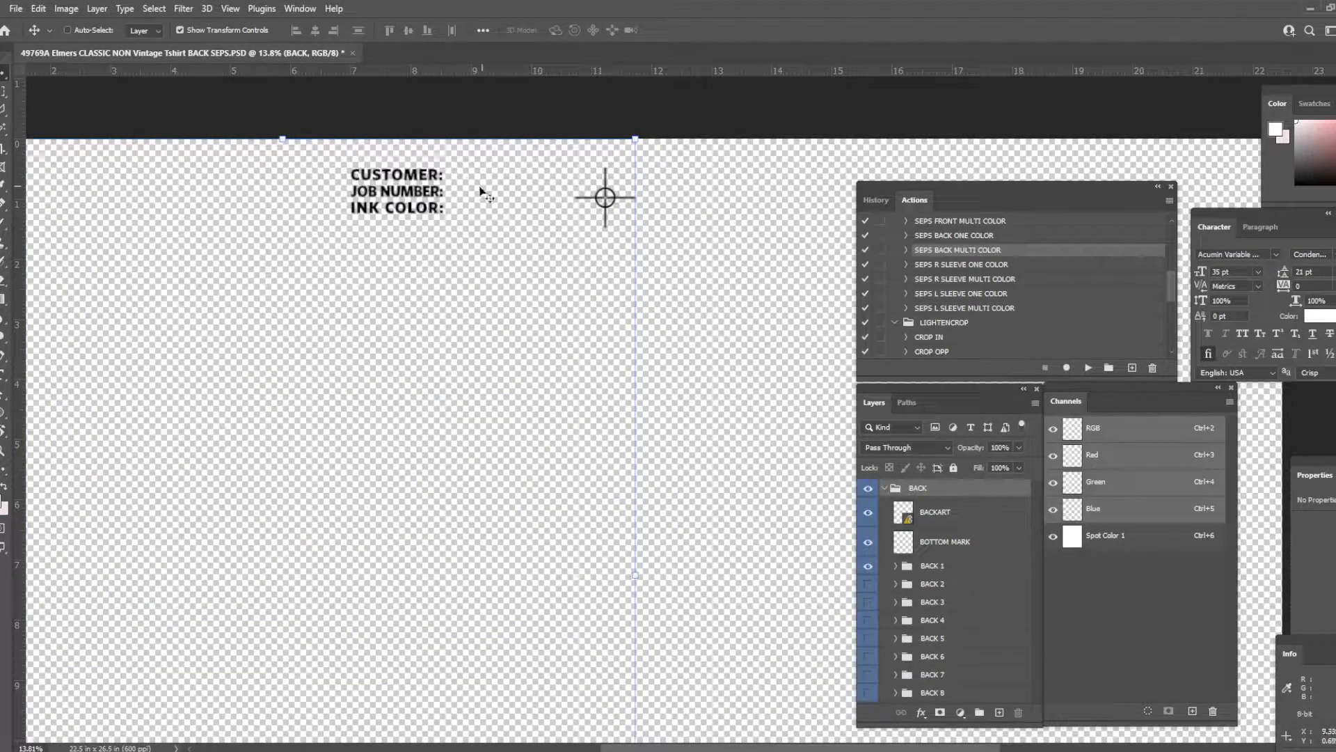
pyautogui.scroll(-3, 624, 265)
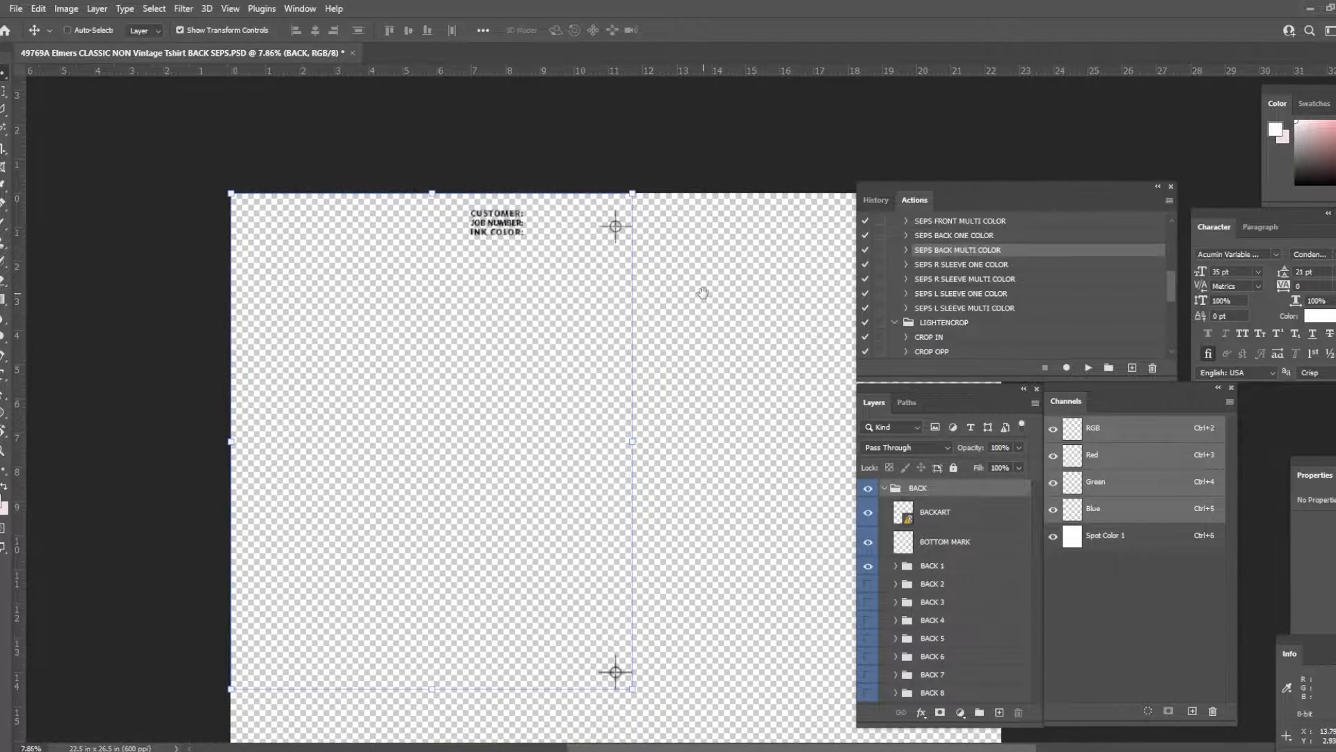
pyautogui.moveTo(703, 292); pyautogui.dragTo(600, 280)
pyautogui.scroll(-1, 609, 274)
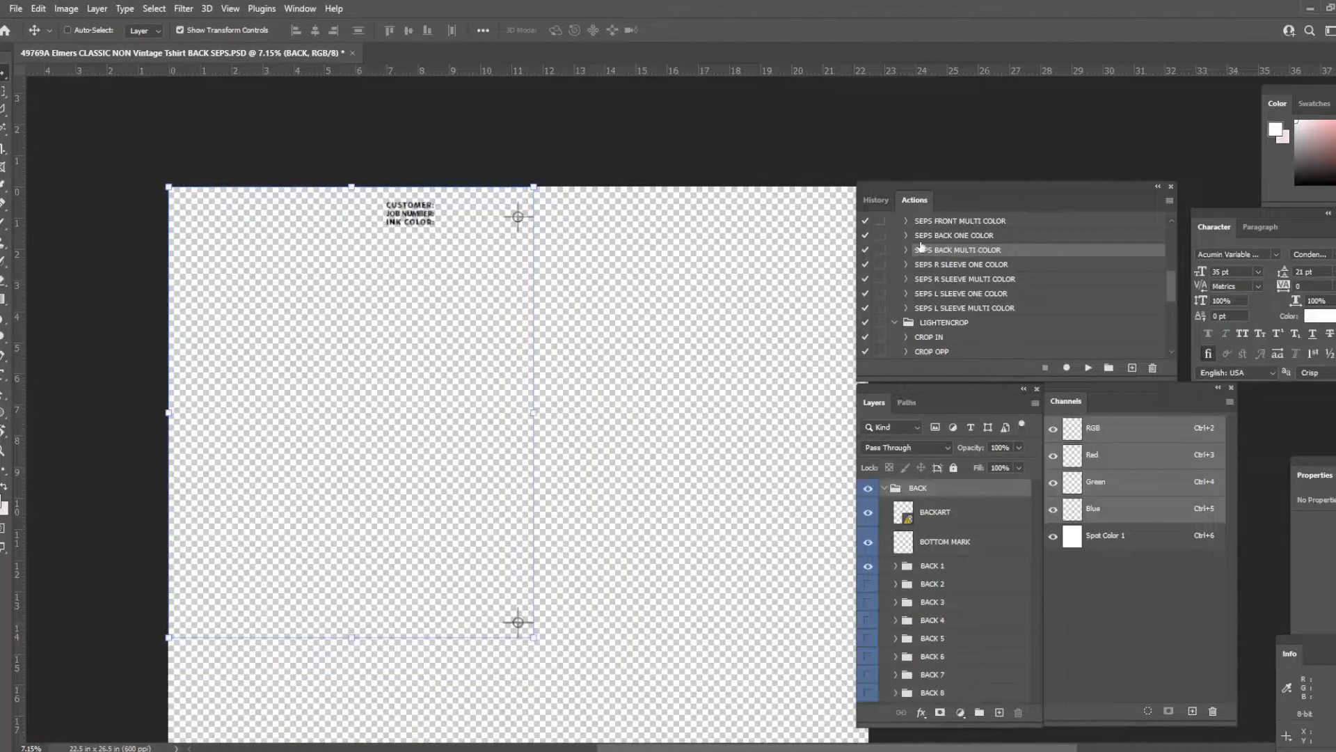
# - Review the recorded steps of the separation actions and run the SEPS BACK MULTI COLOR action on the file
pyautogui.click(1005, 222)
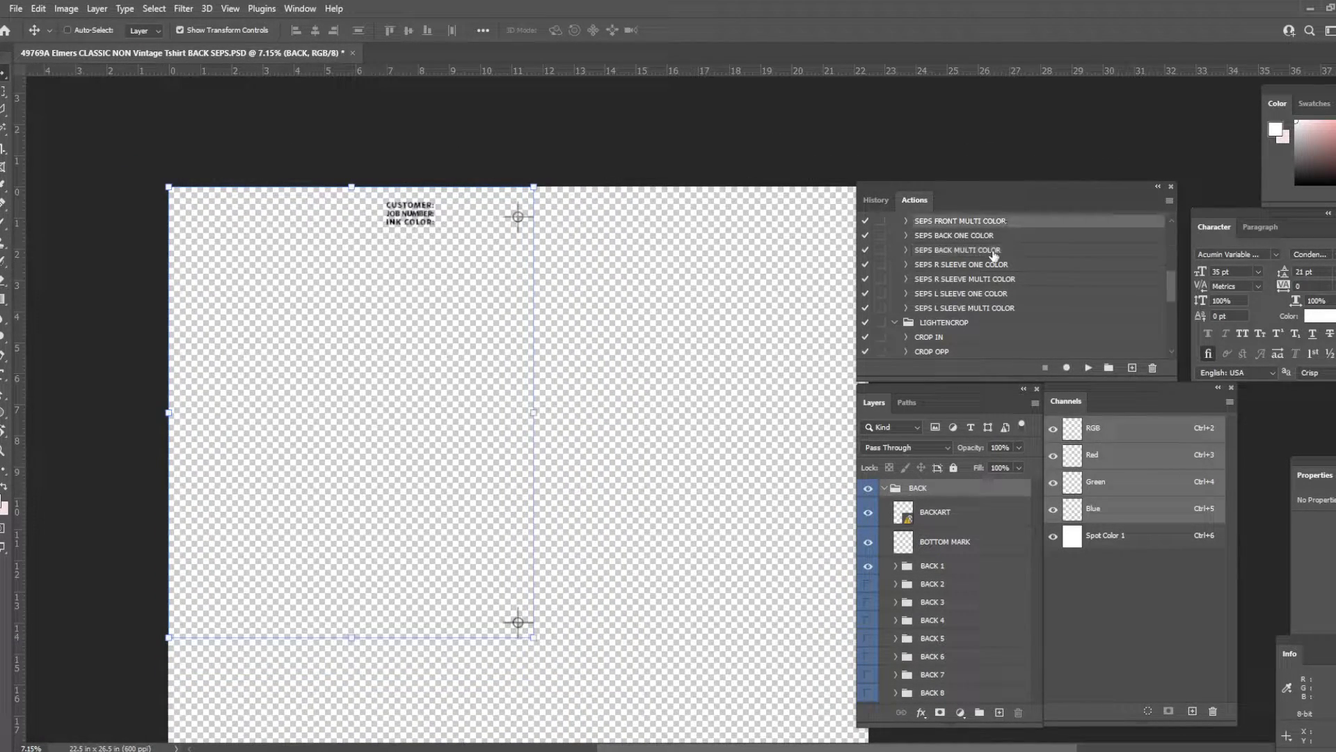
pyautogui.scroll(1, 991, 249)
pyautogui.click(905, 266)
pyautogui.scroll(-2, 954, 275)
pyautogui.scroll(-4, 992, 250)
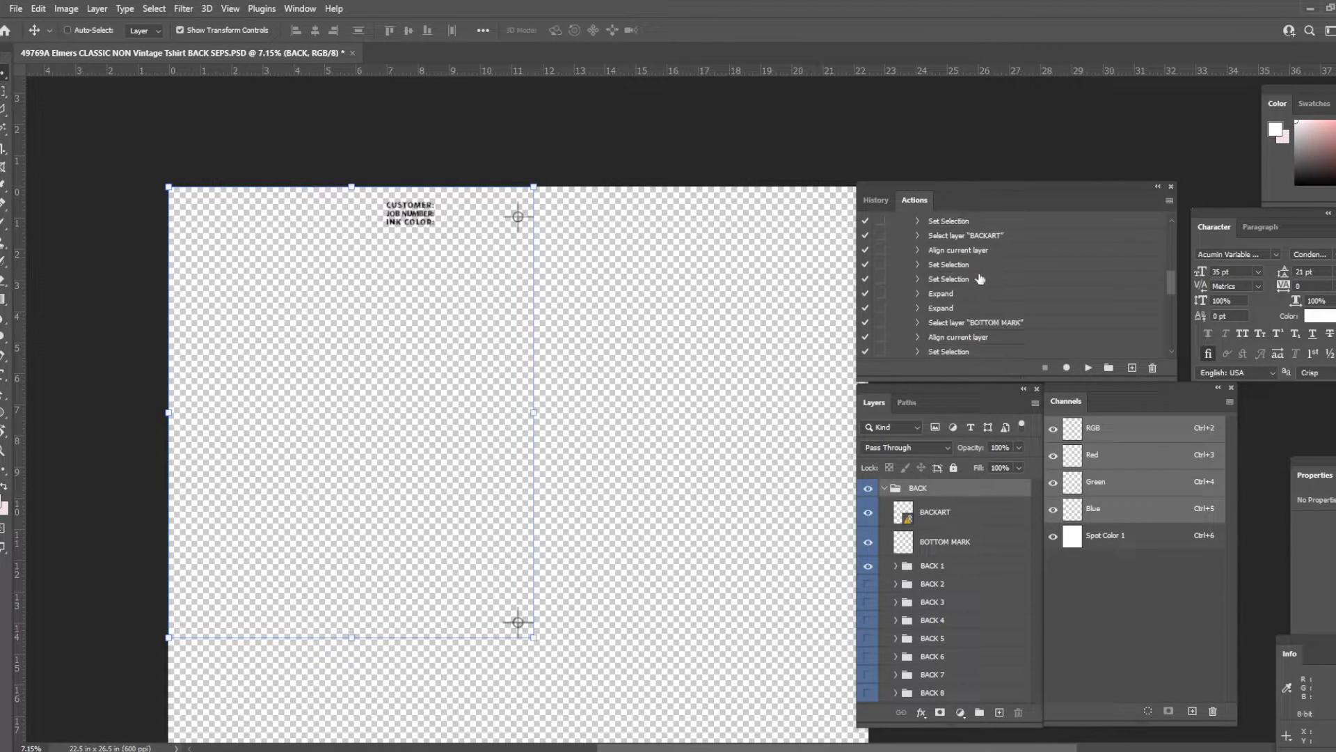
pyautogui.scroll(4, 951, 261)
pyautogui.click(906, 236)
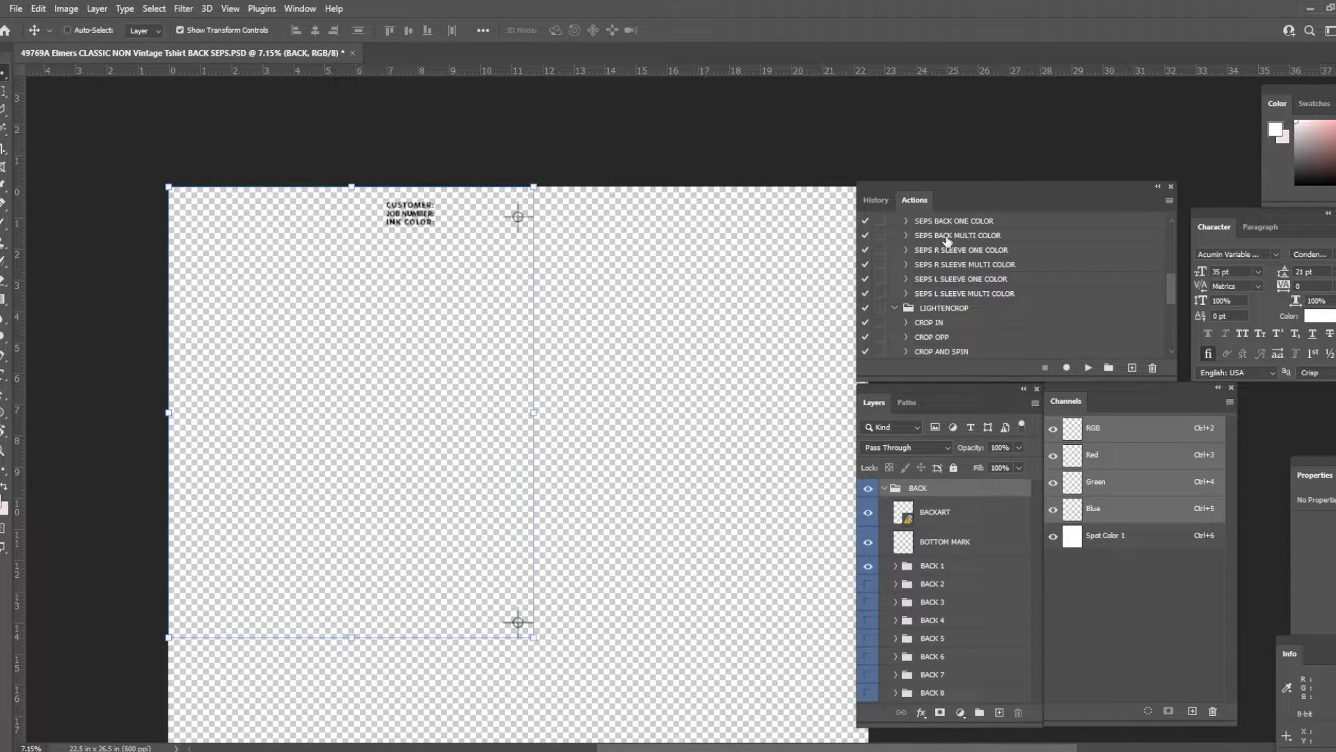
pyautogui.click(987, 233)
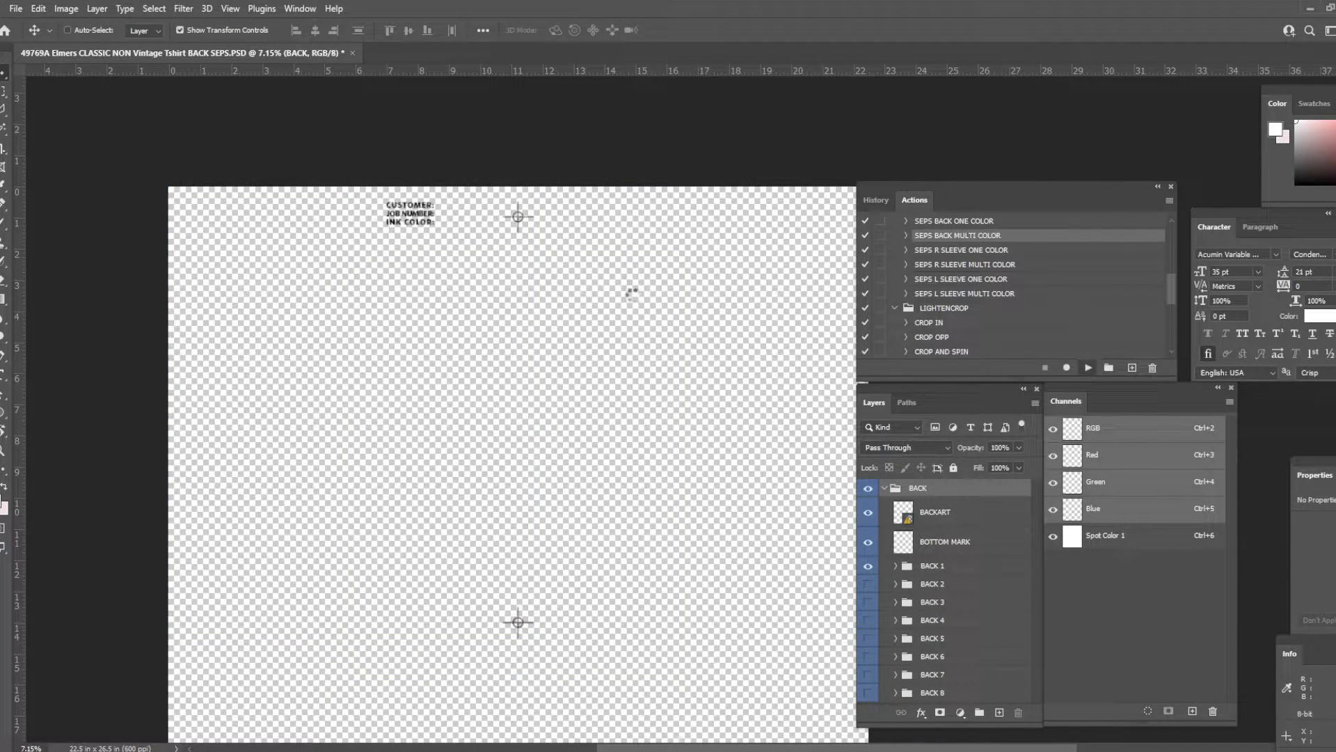
# - Open BACKART.pdf from the job's Links folder in Photoshop and close that document without saving changes
pyautogui.hotkey('alt', 'Tab')
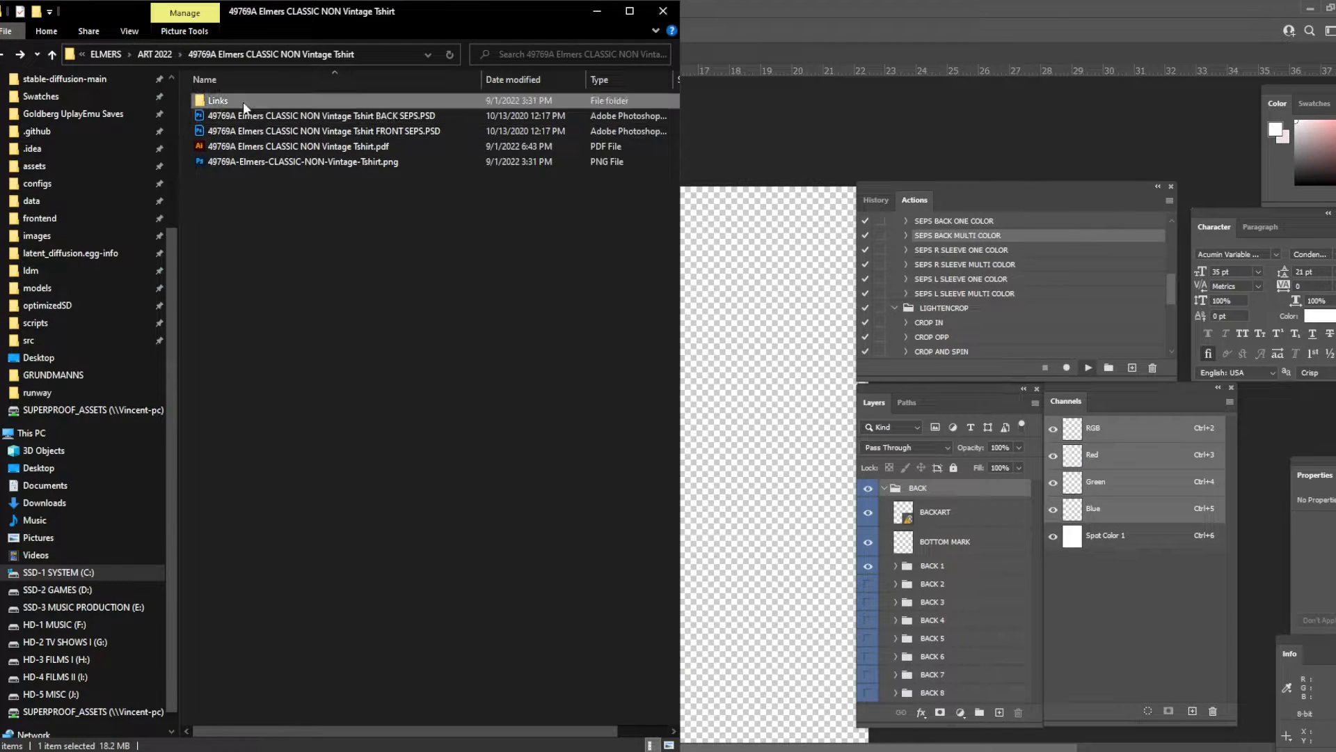
pyautogui.doubleClick(244, 101)
pyautogui.moveTo(235, 101); pyautogui.dragTo(746, 8)
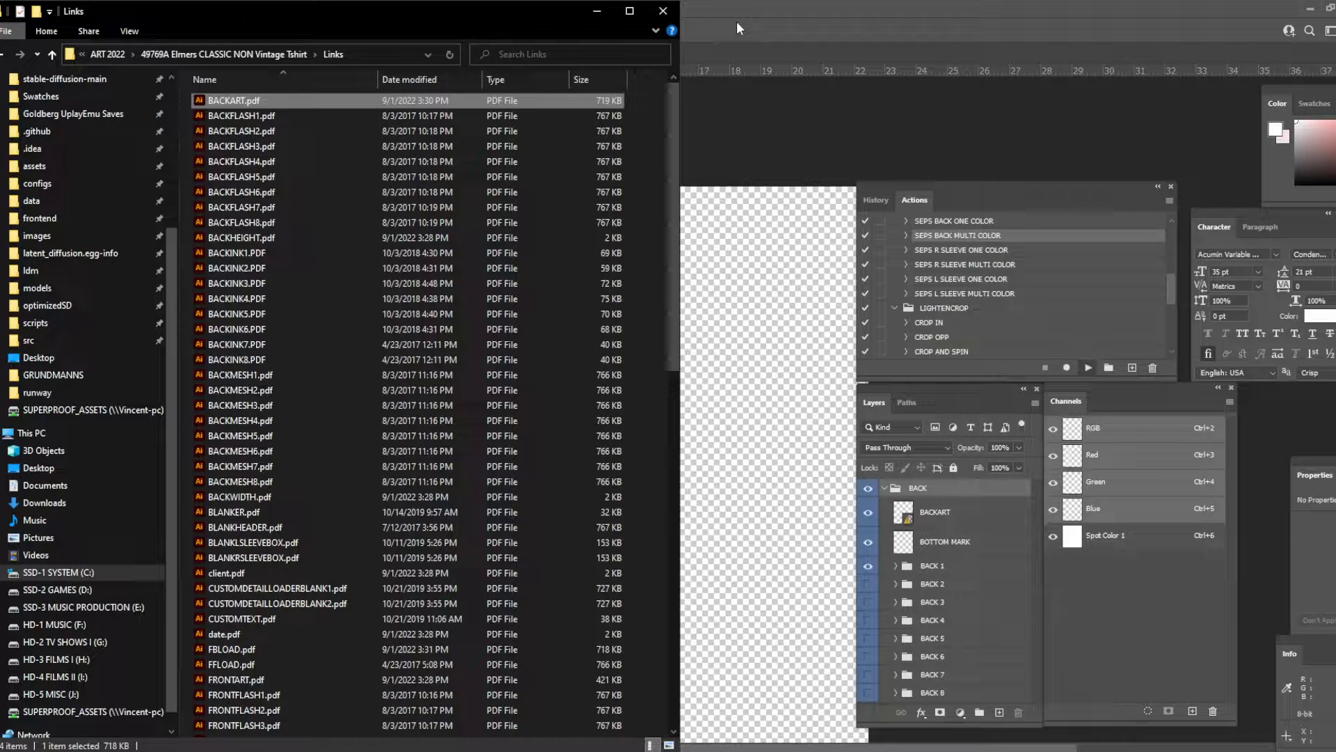
pyautogui.press('Return')
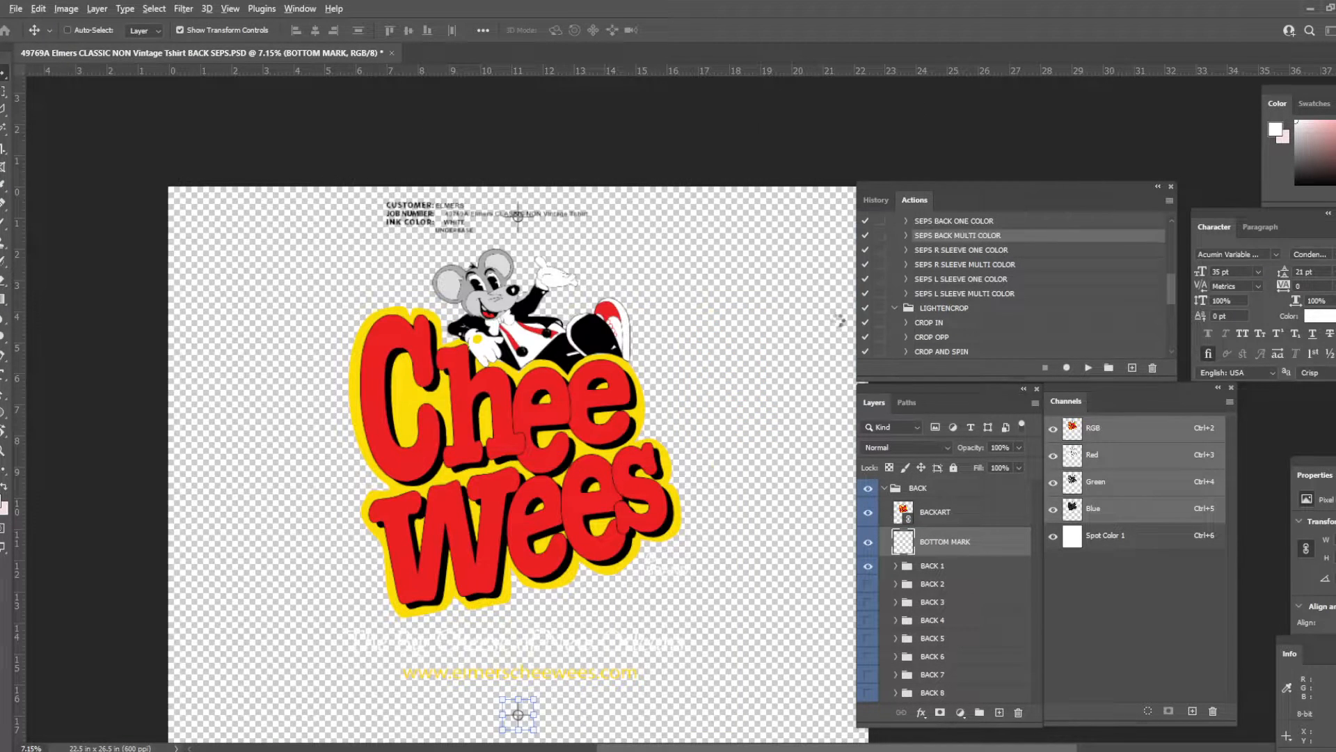
pyautogui.rightClick(424, 50)
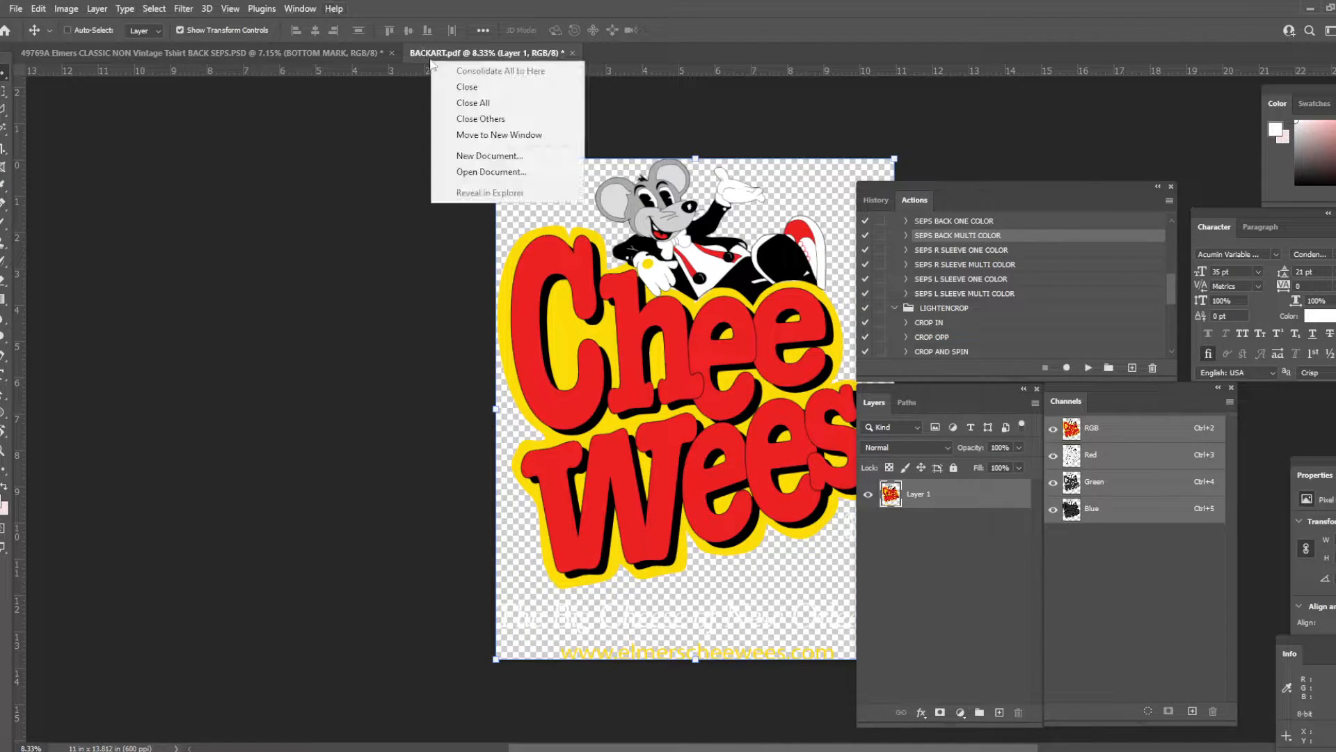
pyautogui.click(451, 84)
pyautogui.click(674, 286)
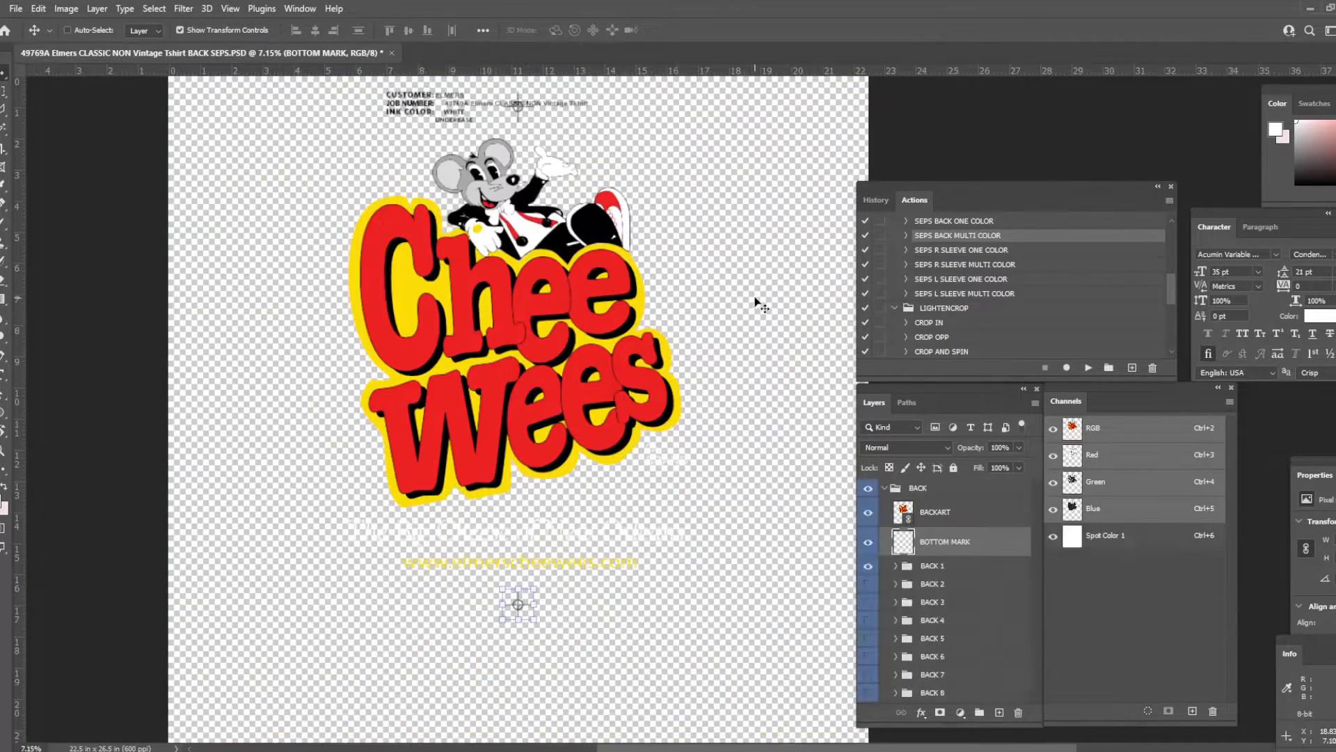
# - Hide the BACK 1 group holding the white underbase ink label above the artwork
pyautogui.moveTo(536, 182); pyautogui.dragTo(532, 218)
pyautogui.scroll(5, 539, 188)
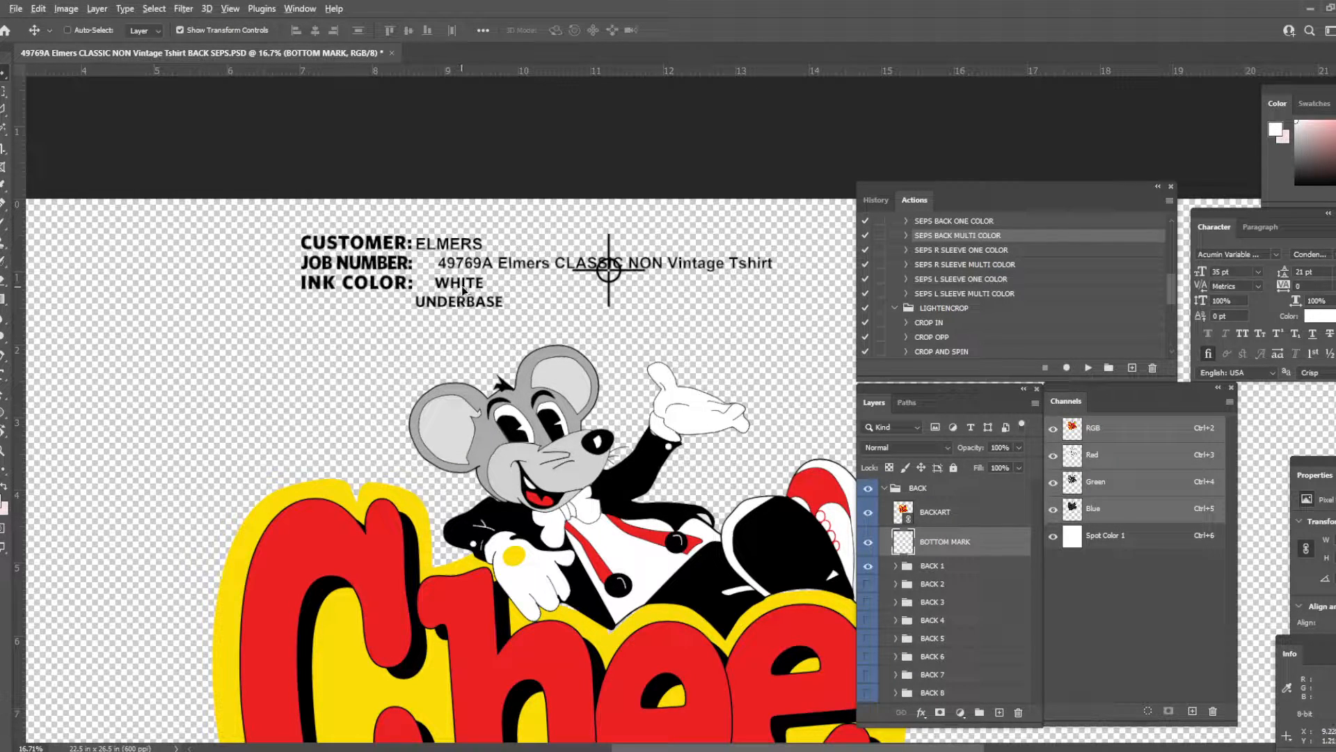
pyautogui.scroll(-2, 463, 286)
pyautogui.moveTo(562, 320); pyautogui.dragTo(513, 286)
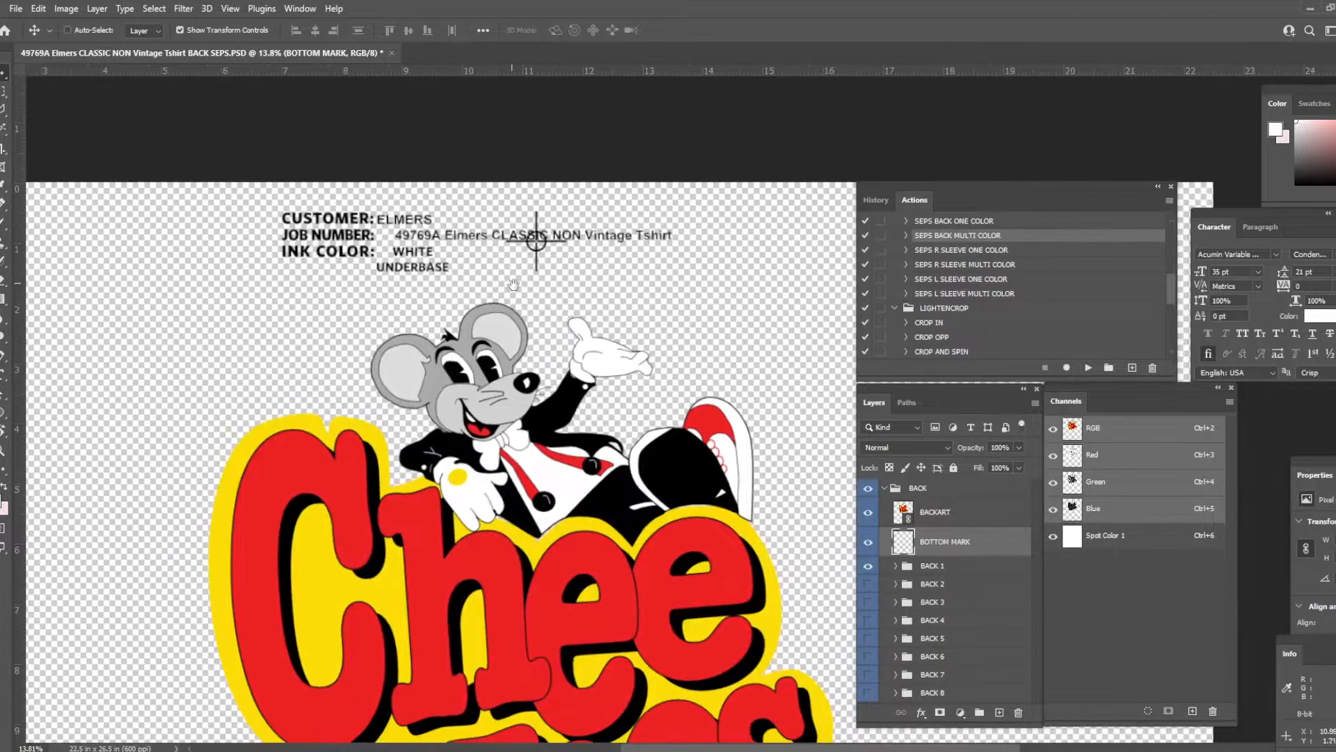
pyautogui.click(929, 566)
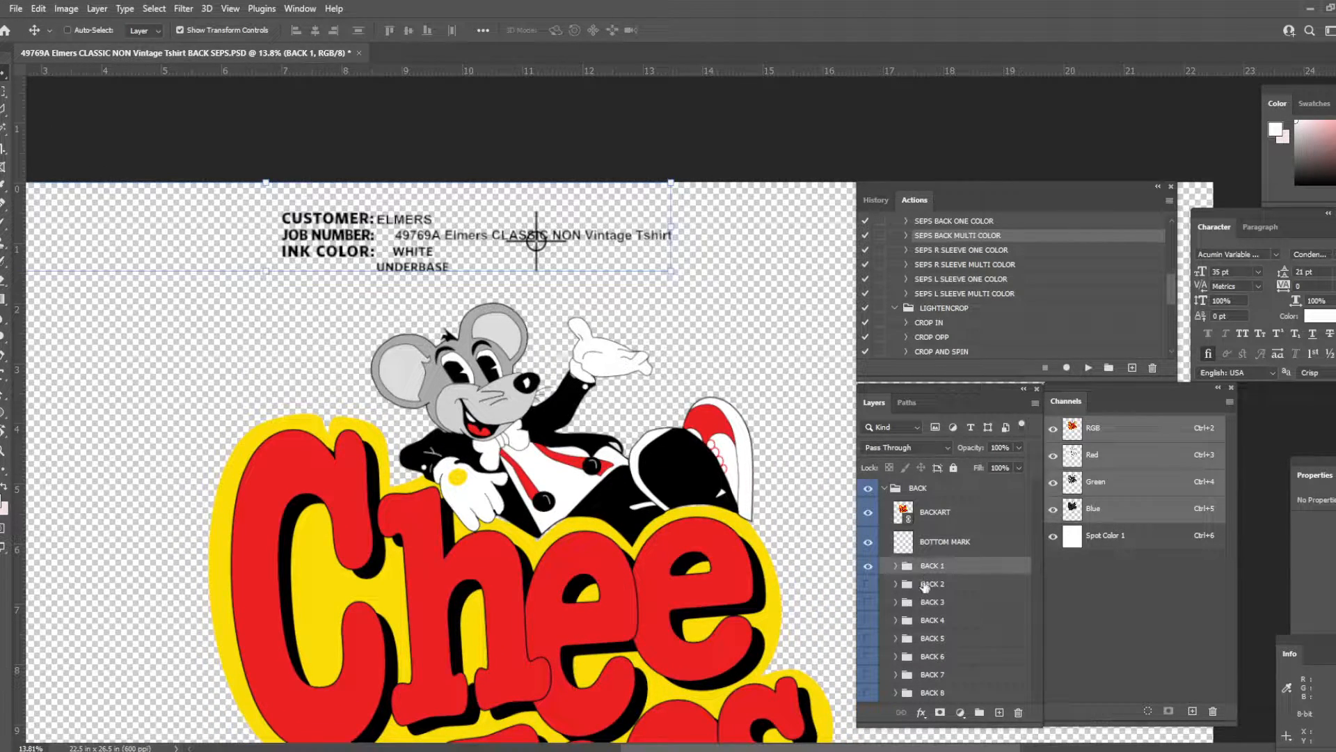
pyautogui.click(868, 566)
# - Check the ink color labels in the groups from BACK 2 to BACK 5 by showing and hiding them
pyautogui.click(868, 586)
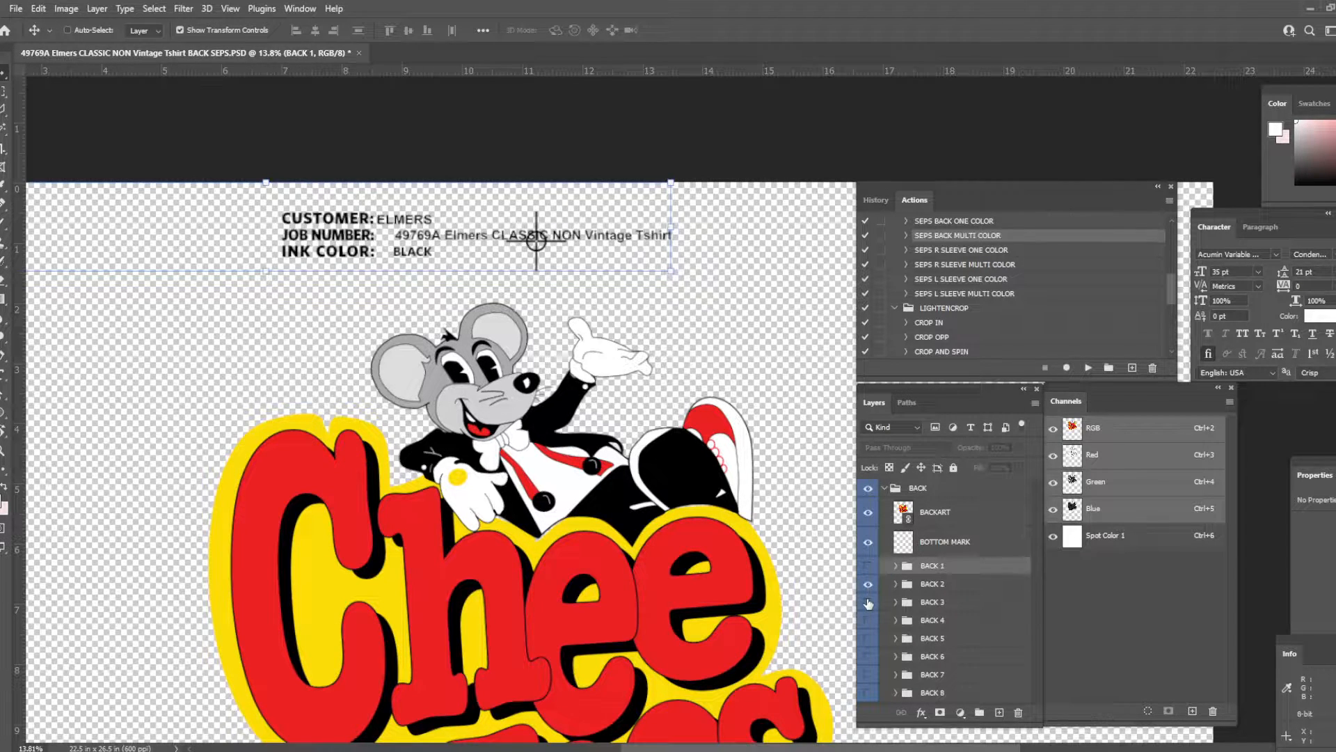
pyautogui.click(868, 586)
pyautogui.click(868, 602)
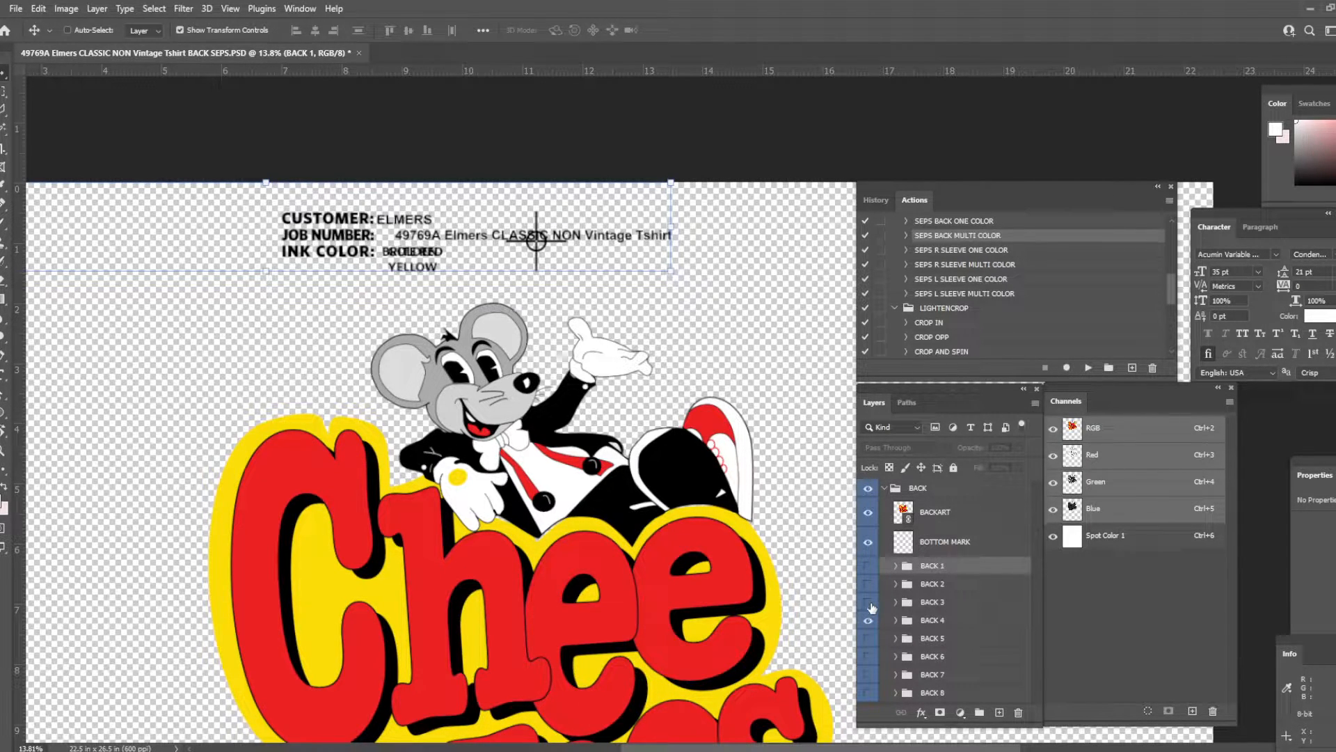
pyautogui.click(868, 638)
pyautogui.click(868, 620)
pyautogui.click(869, 639)
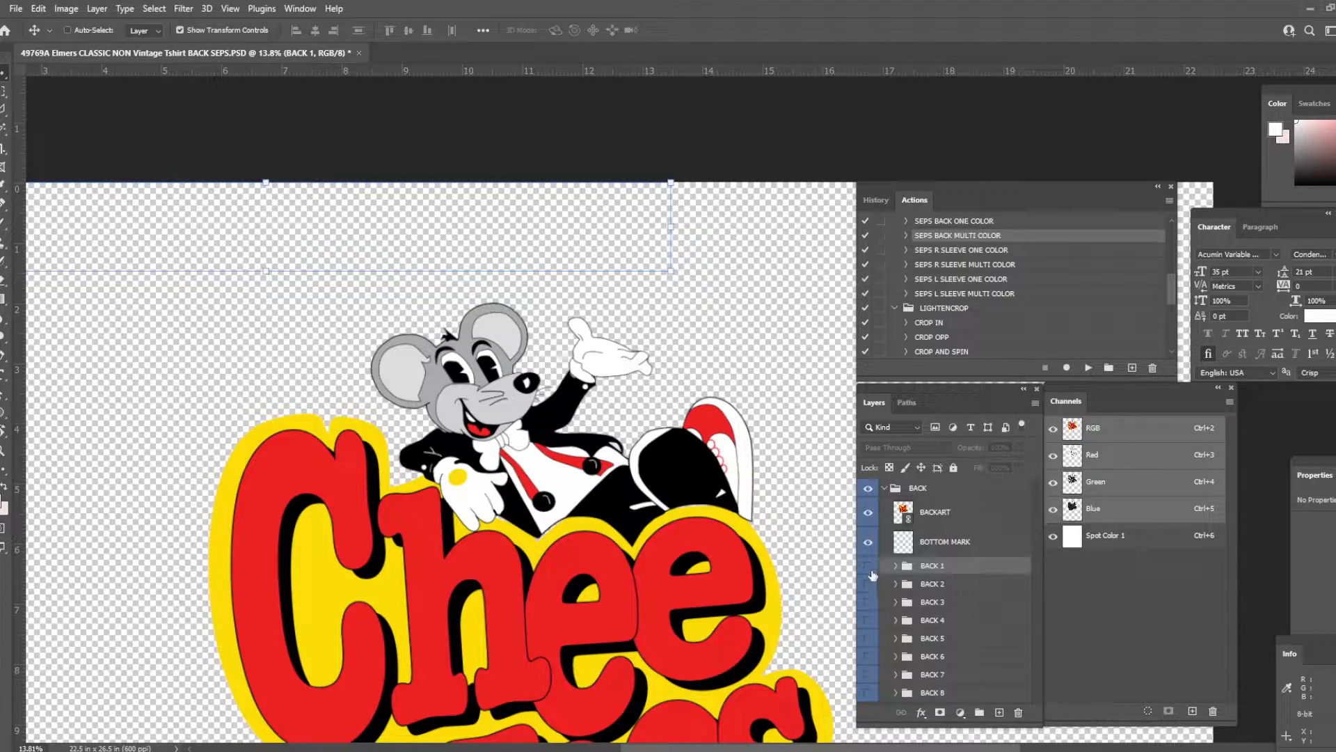
pyautogui.scroll(-3, 650, 401)
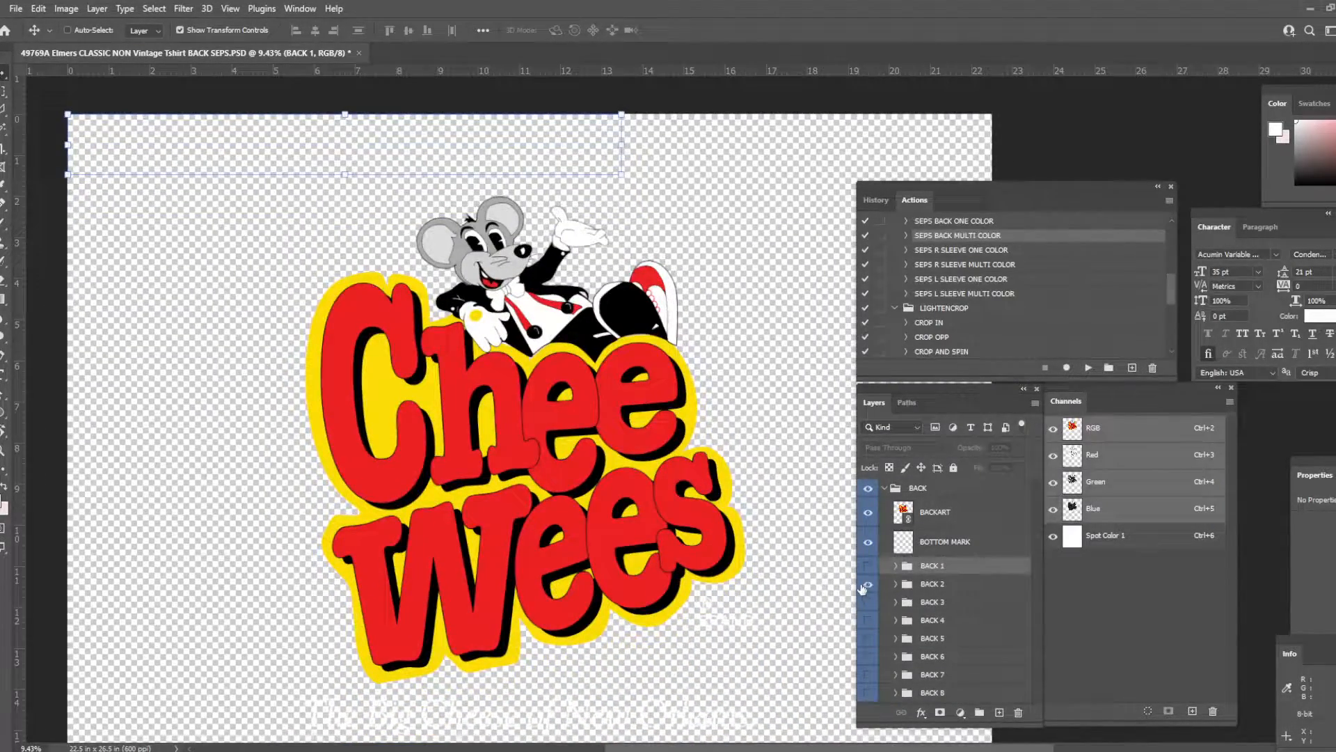
# - Show the BACK 2 label group and select all black areas with Color Range, sampling the artwork's black and adjusting the fuzziness
pyautogui.click(868, 585)
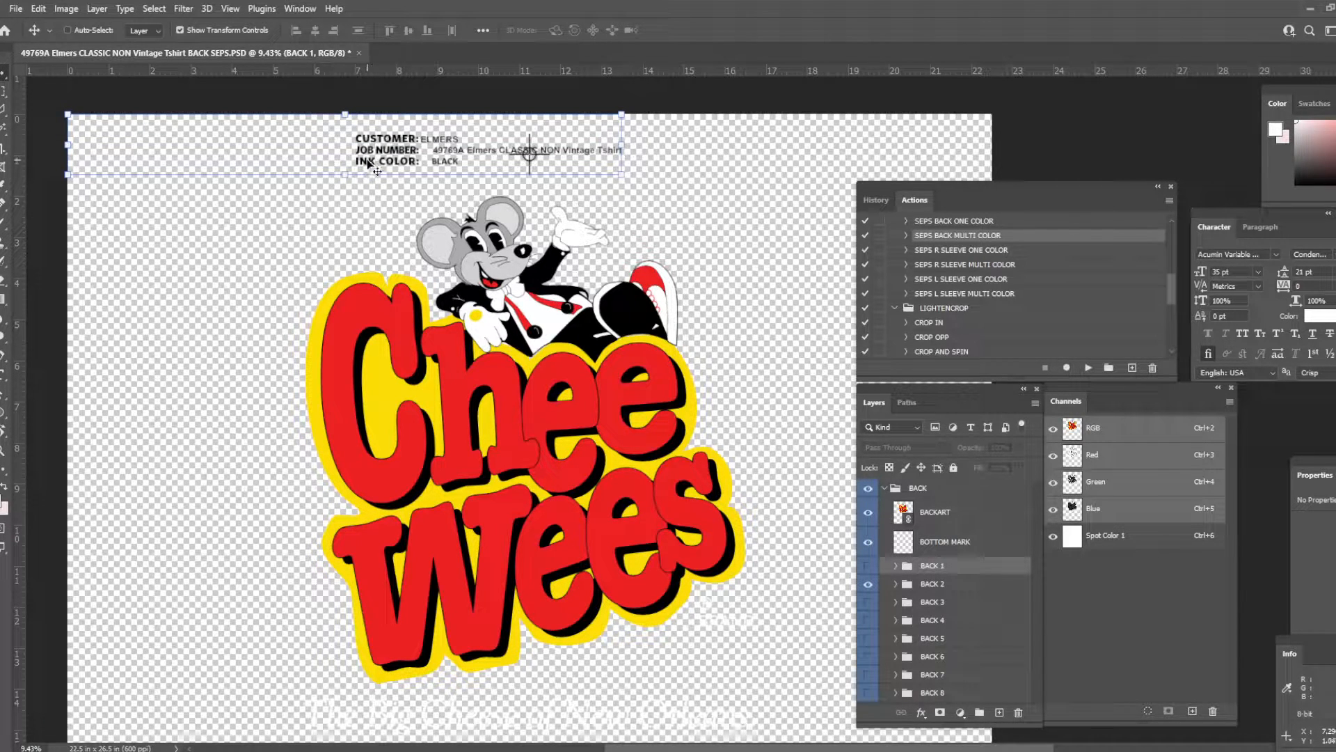
pyautogui.click(155, 8)
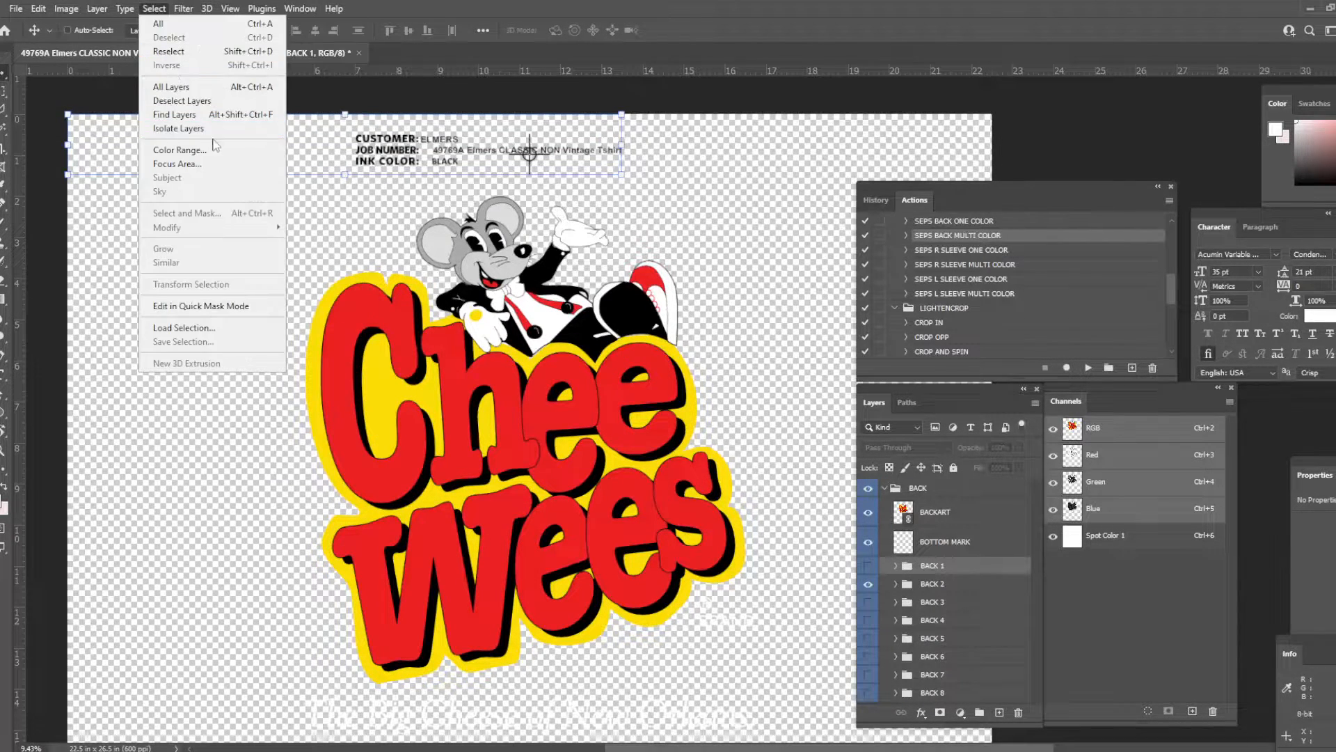
pyautogui.click(180, 150)
pyautogui.click(568, 332)
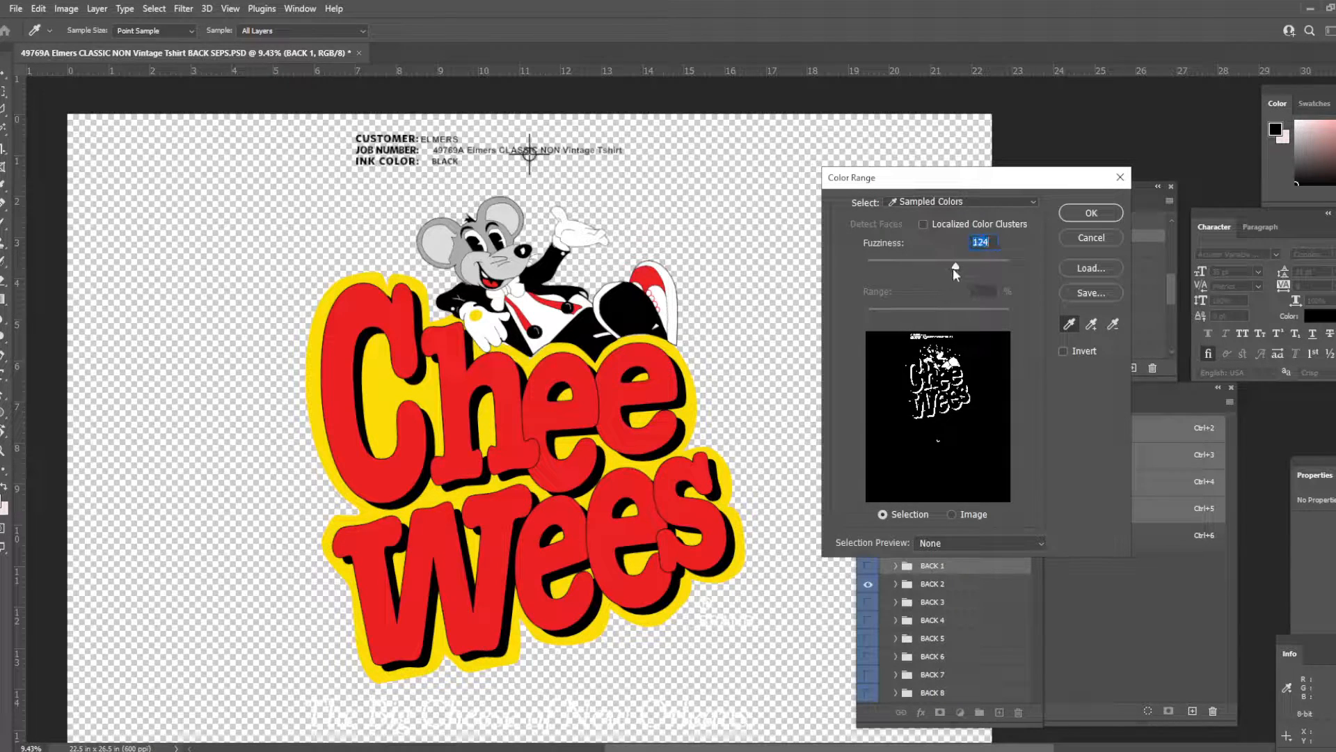
pyautogui.moveTo(905, 267); pyautogui.dragTo(930, 269)
pyautogui.press('Return')
pyautogui.press('v')
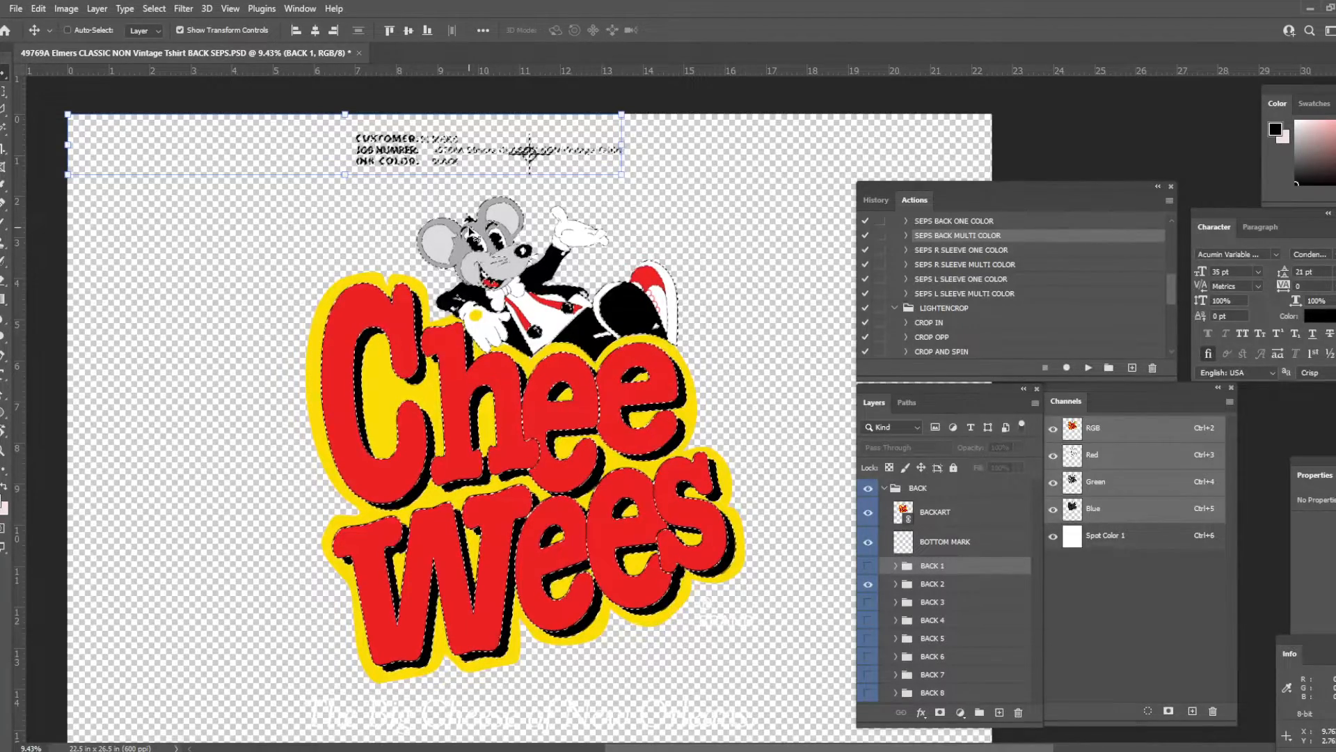
# - Fill the black-area selection with black in the Spot Color 1 channel and deselect it
pyautogui.press('m')
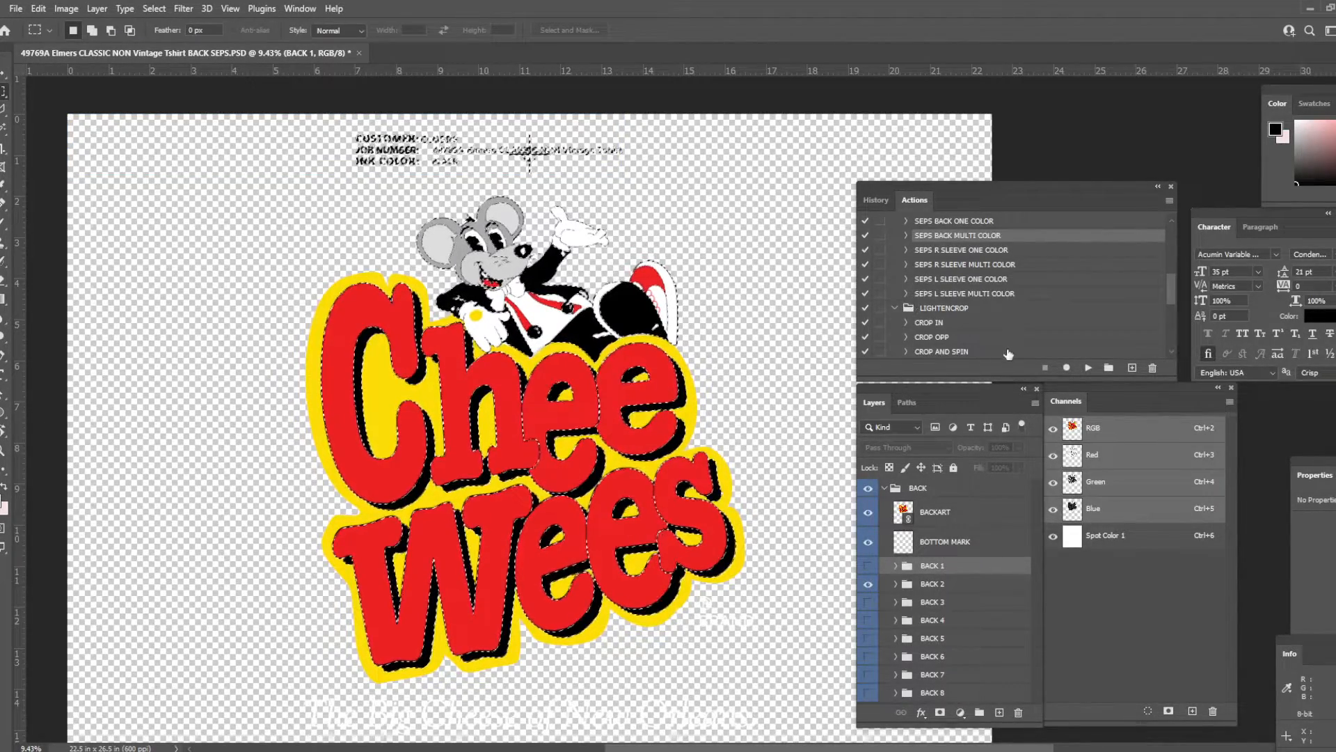
pyautogui.scroll(-2, 685, 447)
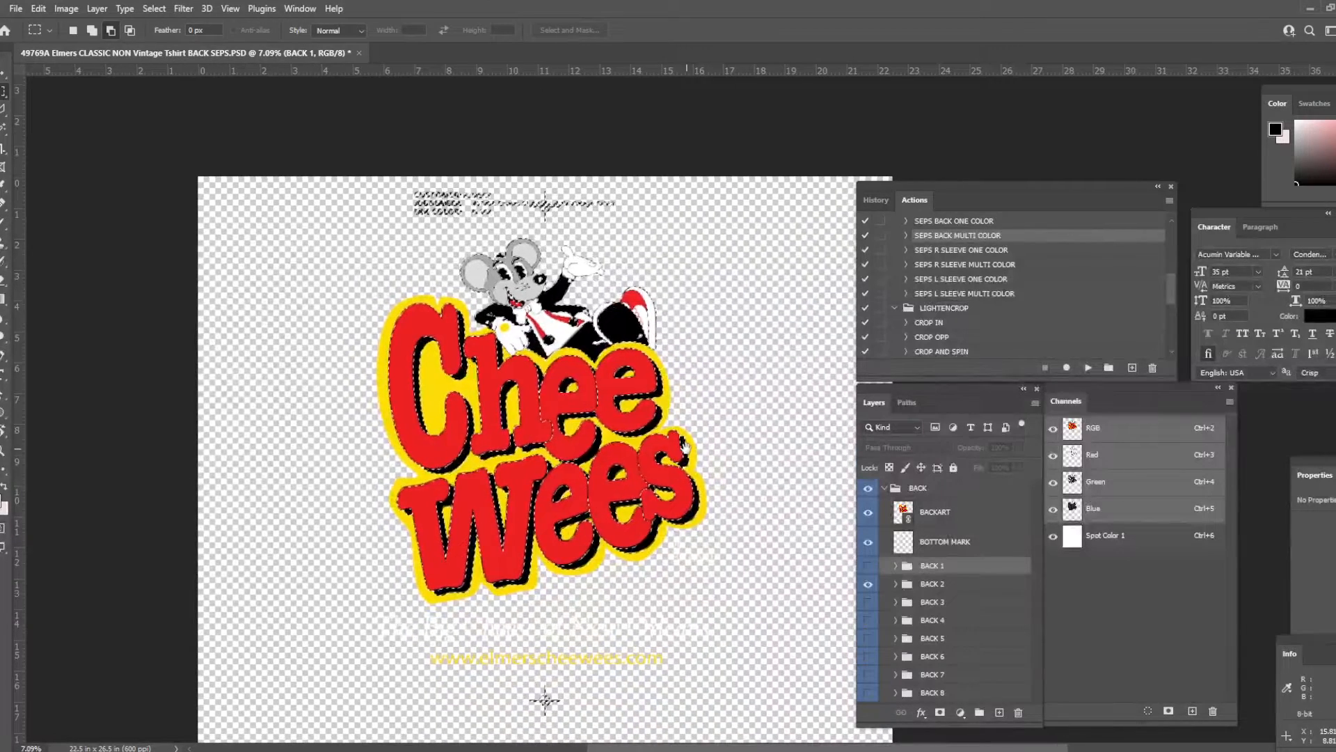
pyautogui.click(1106, 535)
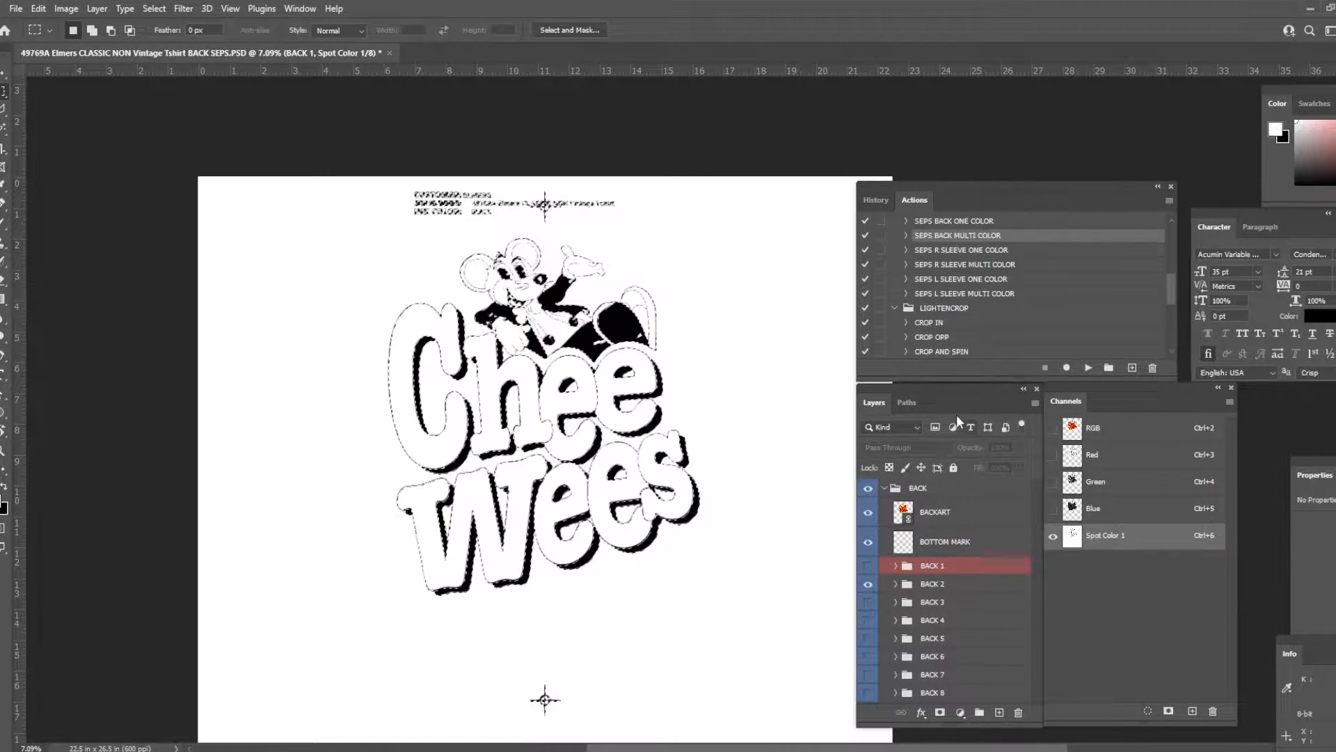
pyautogui.scroll(1, 696, 393)
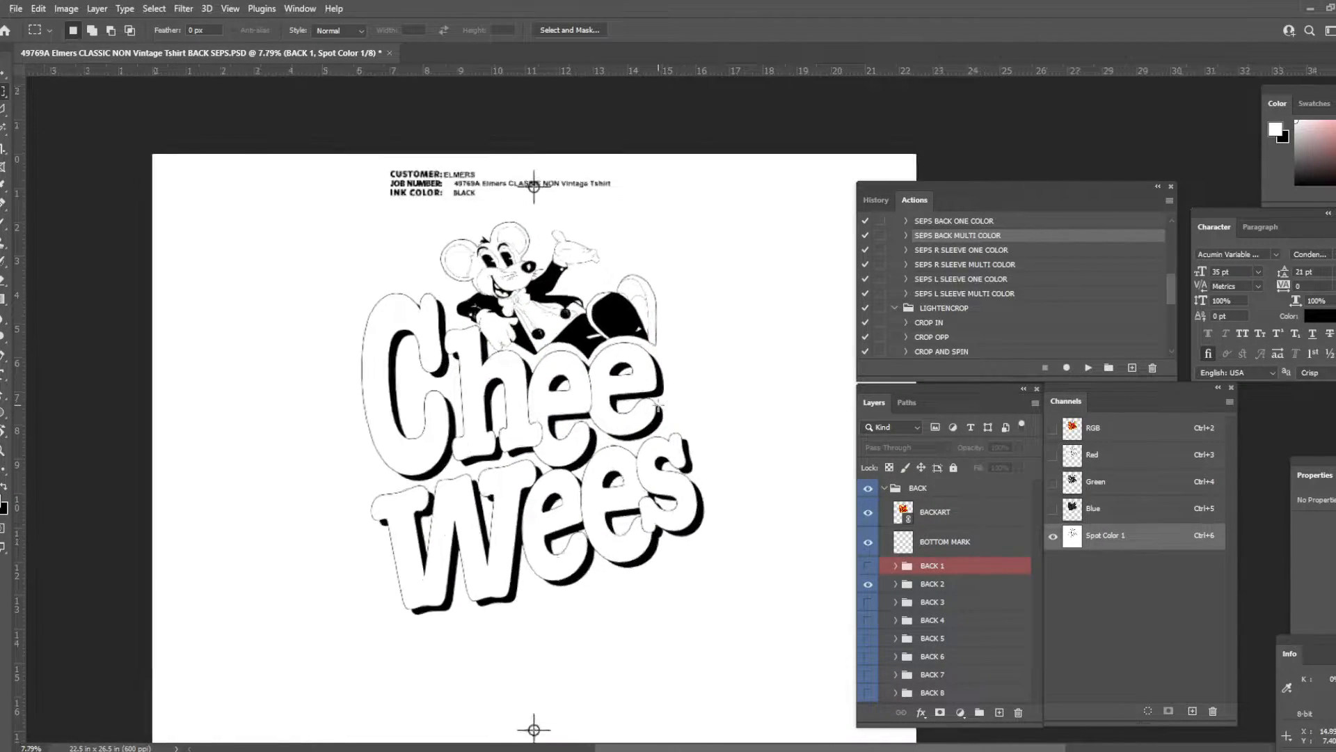
# - Solidify the blacks of the Spot Color 1 channel with Levels by raising the input shadow level, and inspect the line edges
pyautogui.press('v')
pyautogui.hotkey('ctrl', 'l')
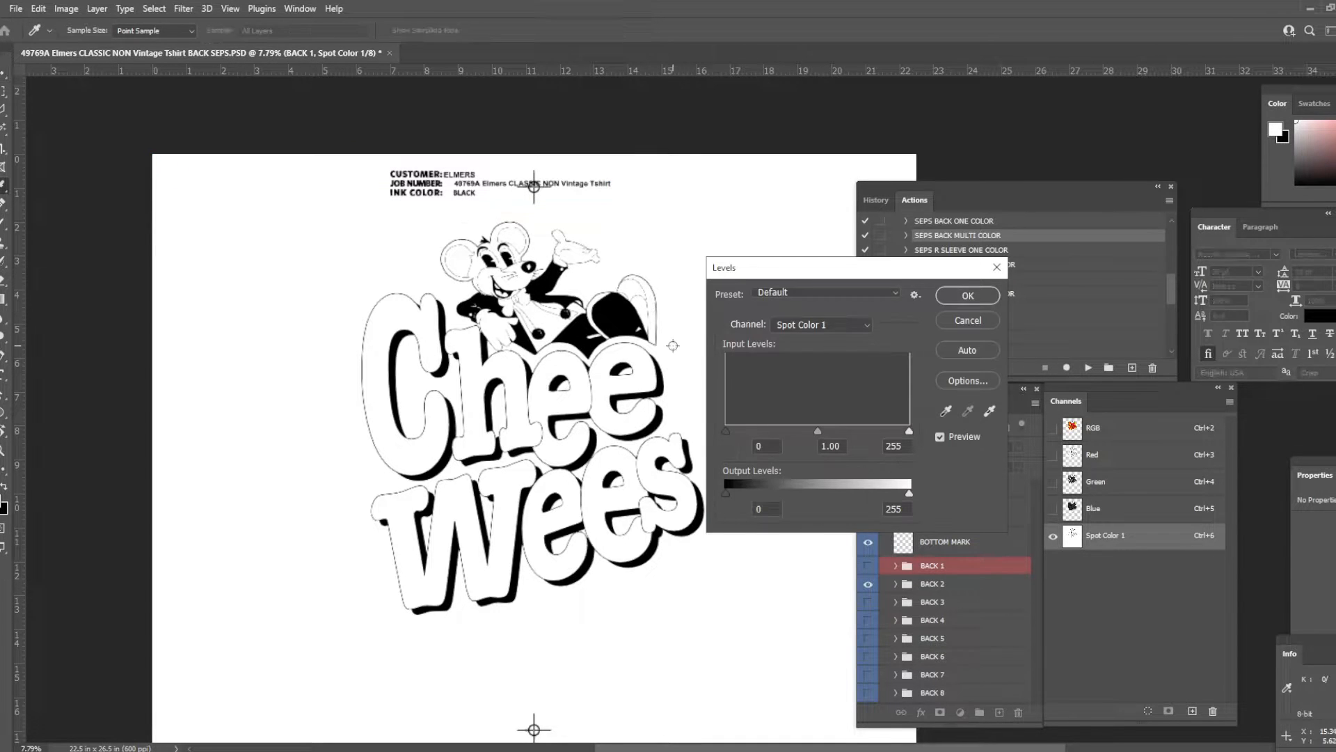
pyautogui.moveTo(726, 431); pyautogui.dragTo(743, 431)
pyautogui.press('Return')
pyautogui.scroll(5, 534, 306)
pyautogui.scroll(2, 534, 306)
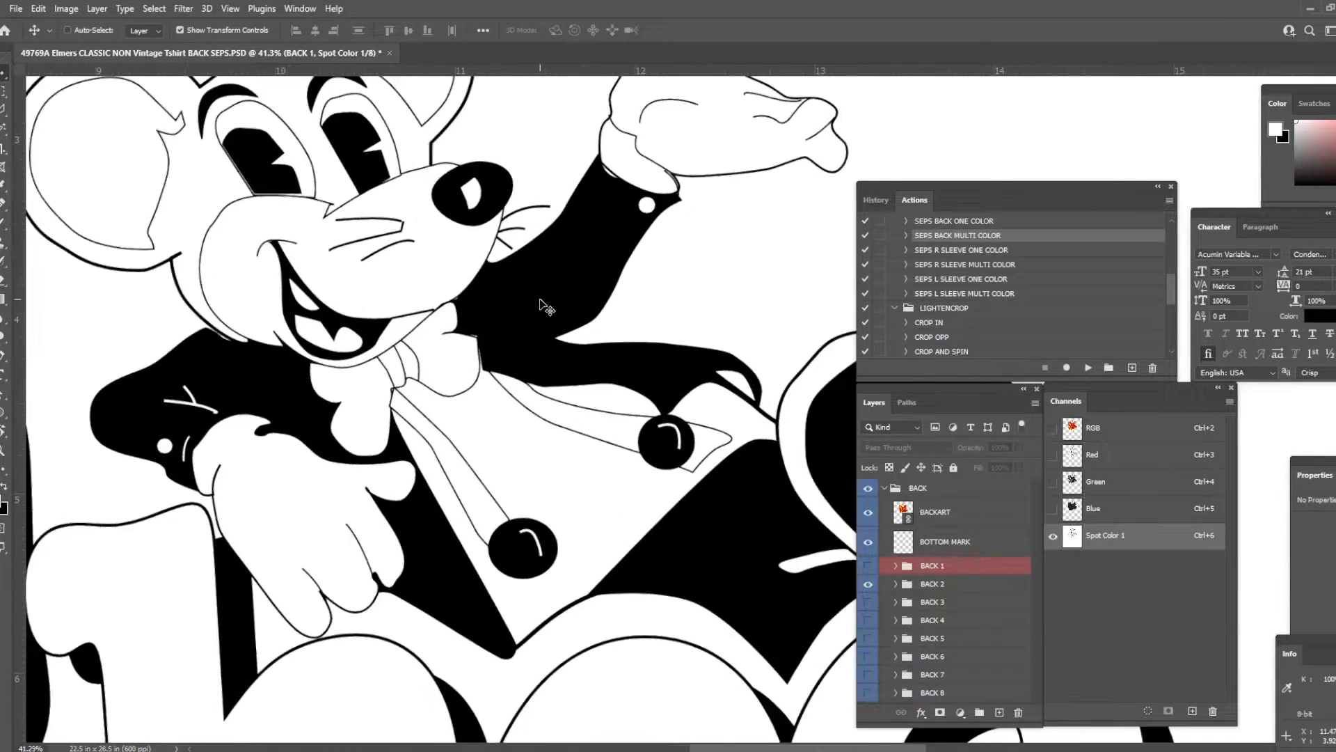
pyautogui.scroll(3, 616, 447)
pyautogui.scroll(-10, 616, 447)
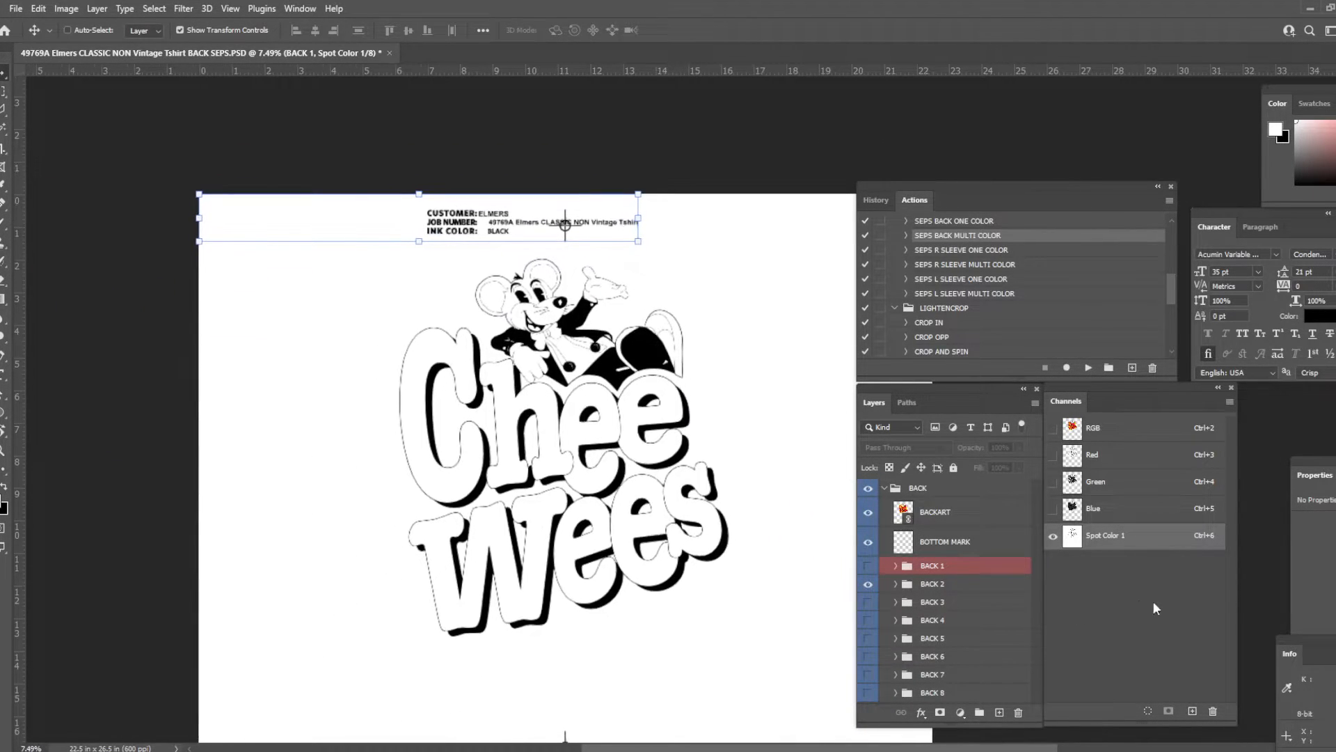
# - Rename the Spot Color 1 channel as BLACK and set its ink color to 000000
pyautogui.doubleClick(1152, 543)
pyautogui.write('BLACK')
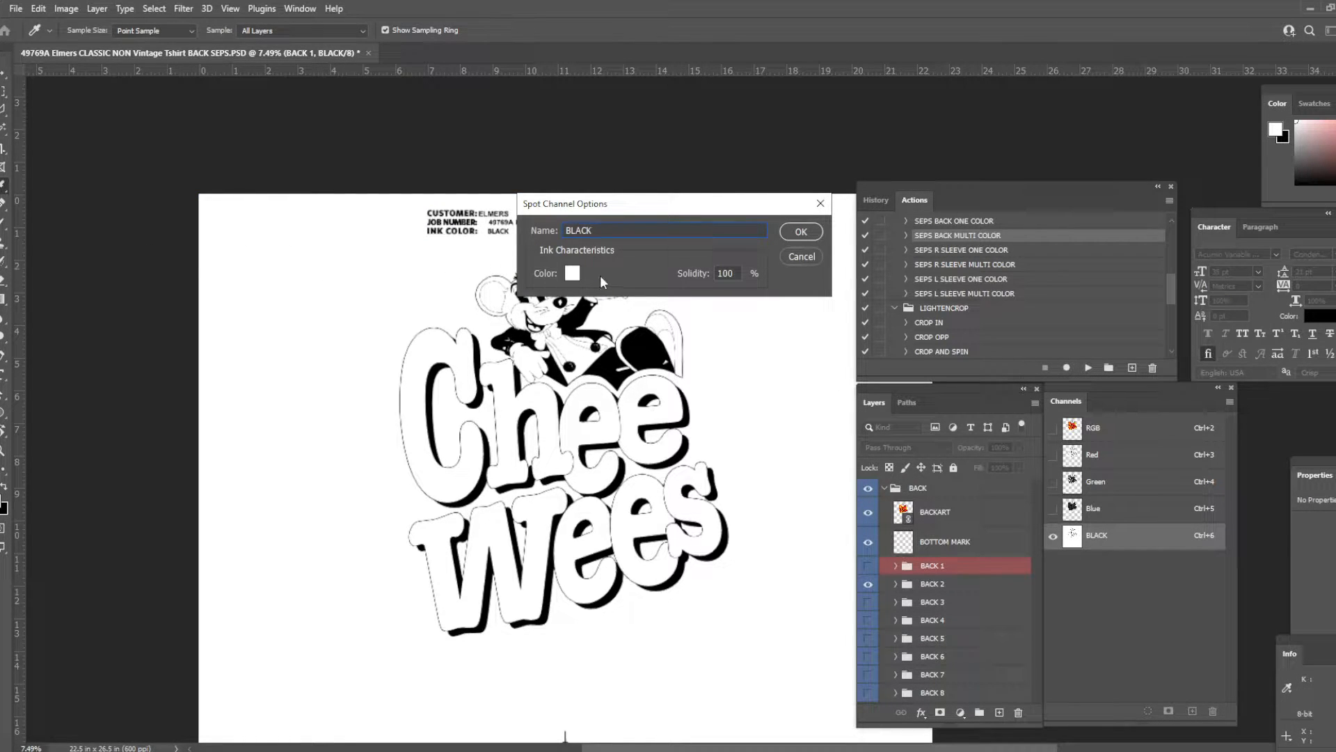
pyautogui.click(572, 273)
pyautogui.write('000000')
pyautogui.press('Return')
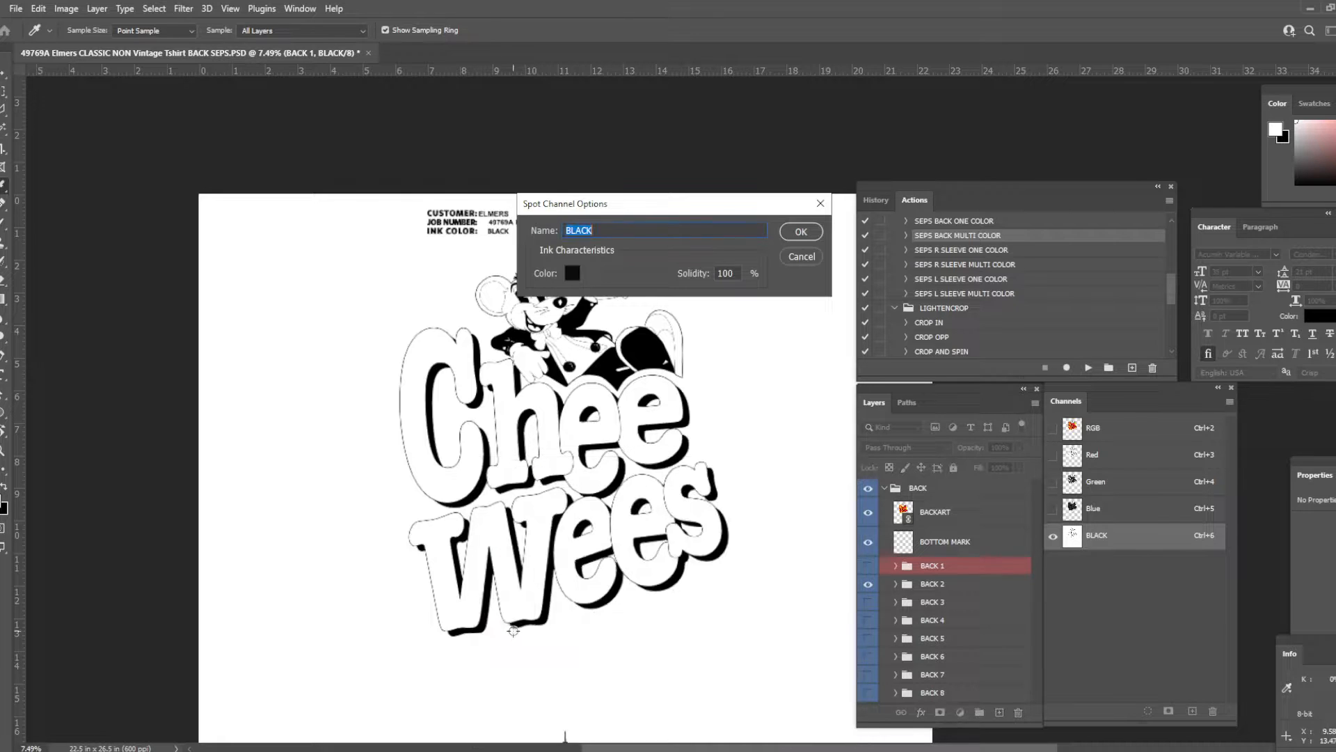
pyautogui.press('Return')
pyautogui.press('v')
pyautogui.press('m')
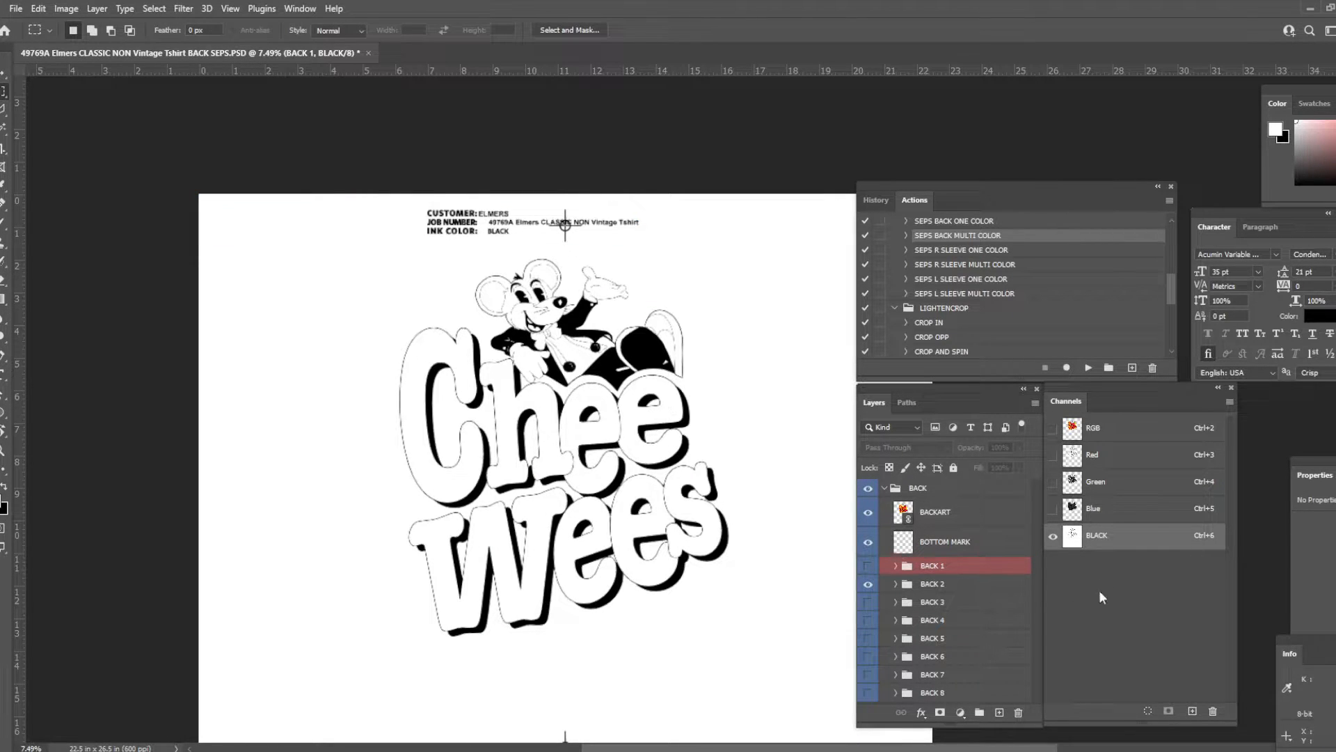
# - Add a new channel above BLACK and define it as a fully solid spot color in 0060ff named SHIRT
pyautogui.click(1191, 711)
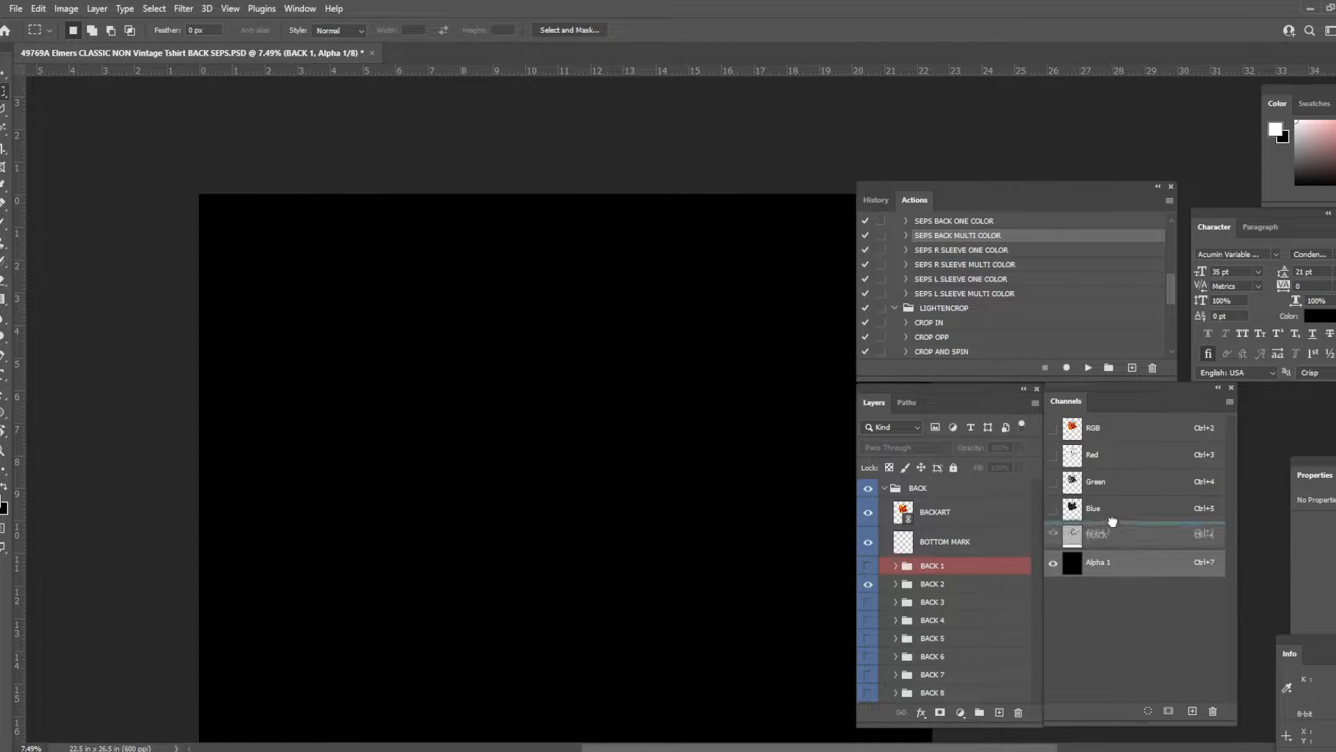
pyautogui.click(1053, 562)
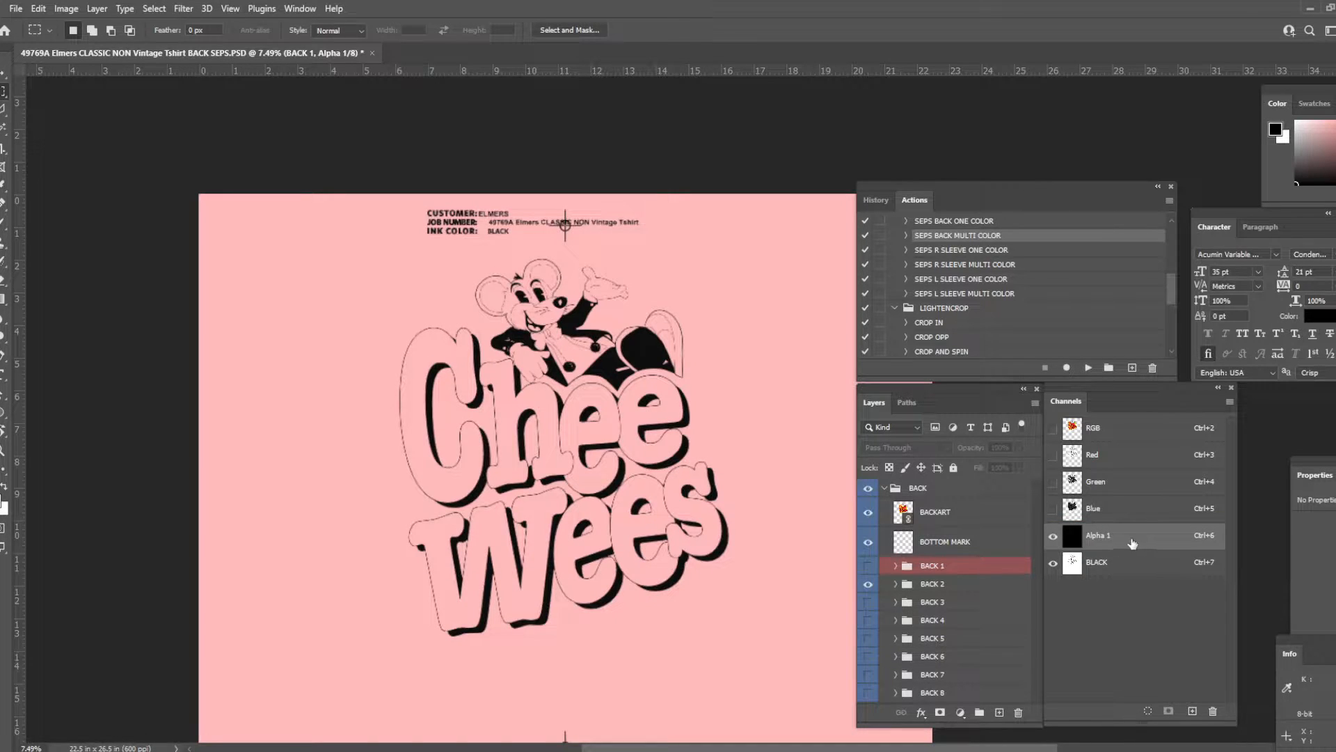
pyautogui.doubleClick(1133, 542)
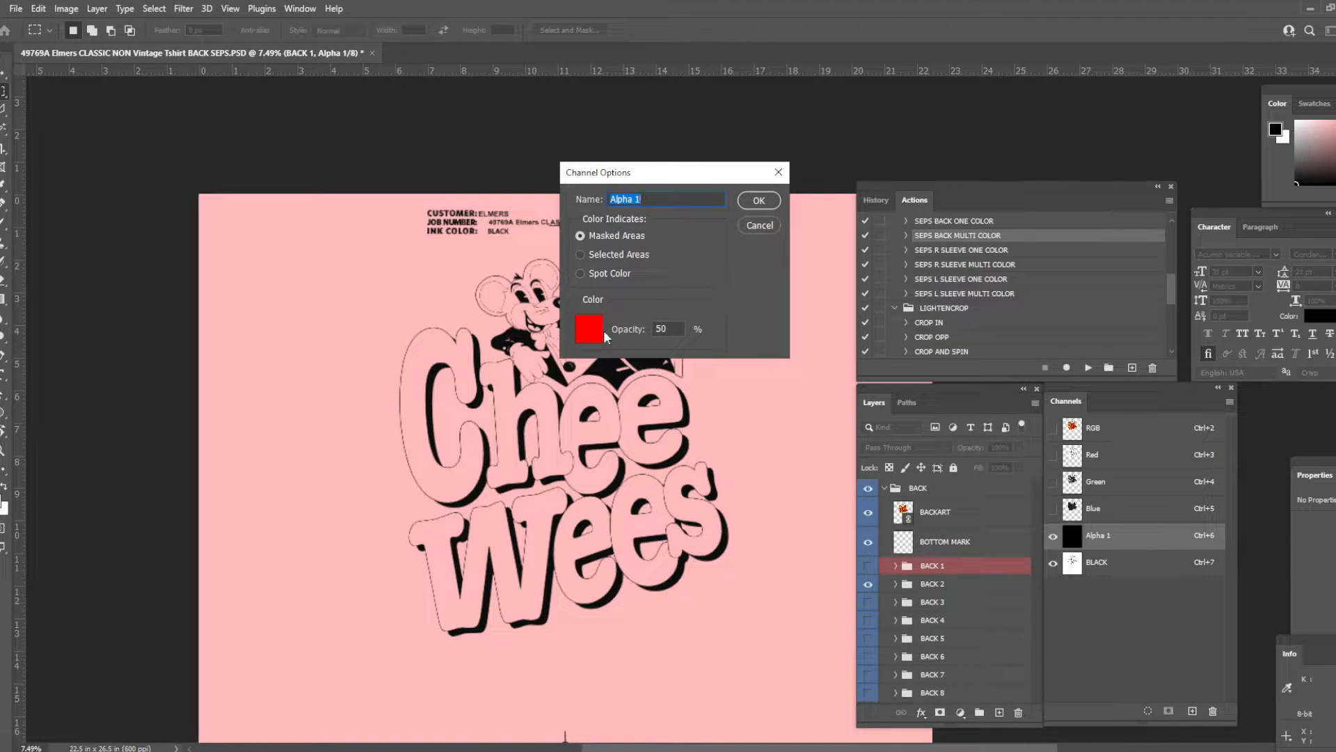
pyautogui.click(600, 330)
pyautogui.write('0060ff')
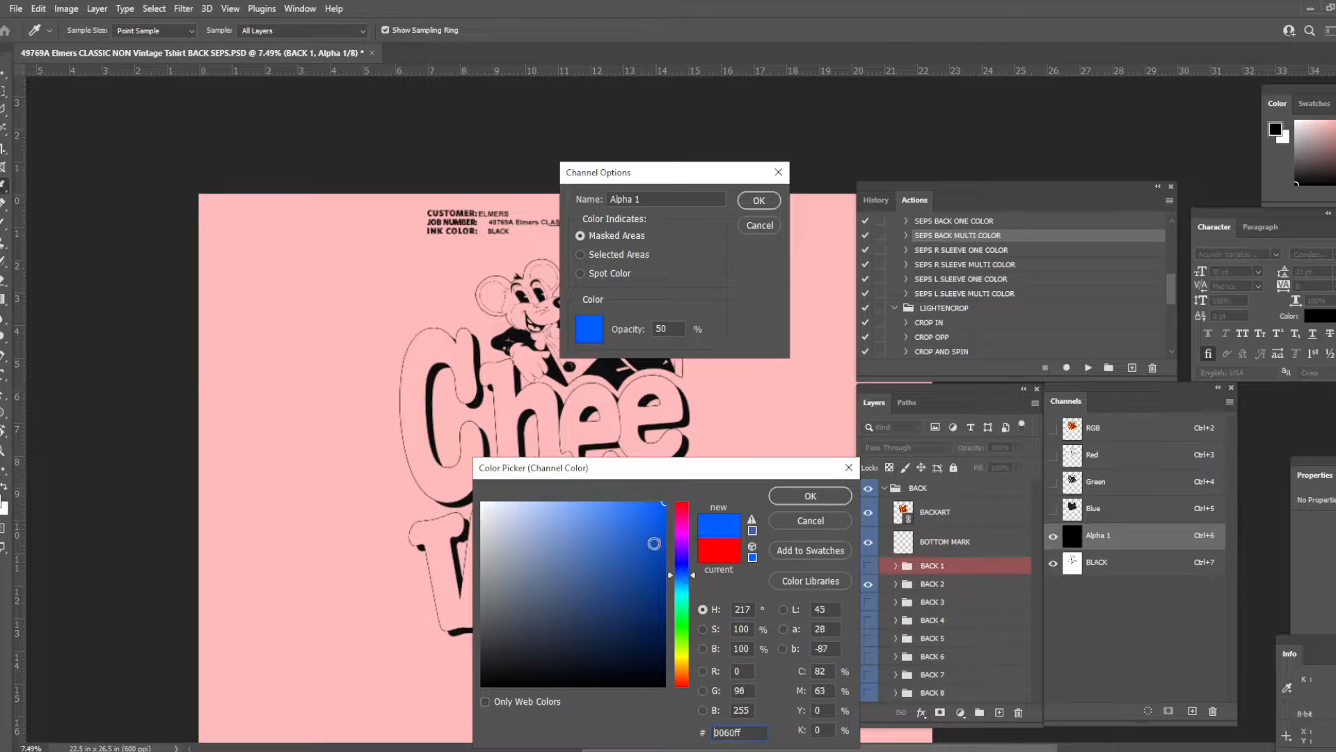
pyautogui.press('Return')
pyautogui.click(610, 274)
pyautogui.doubleClick(670, 329)
pyautogui.write('100')
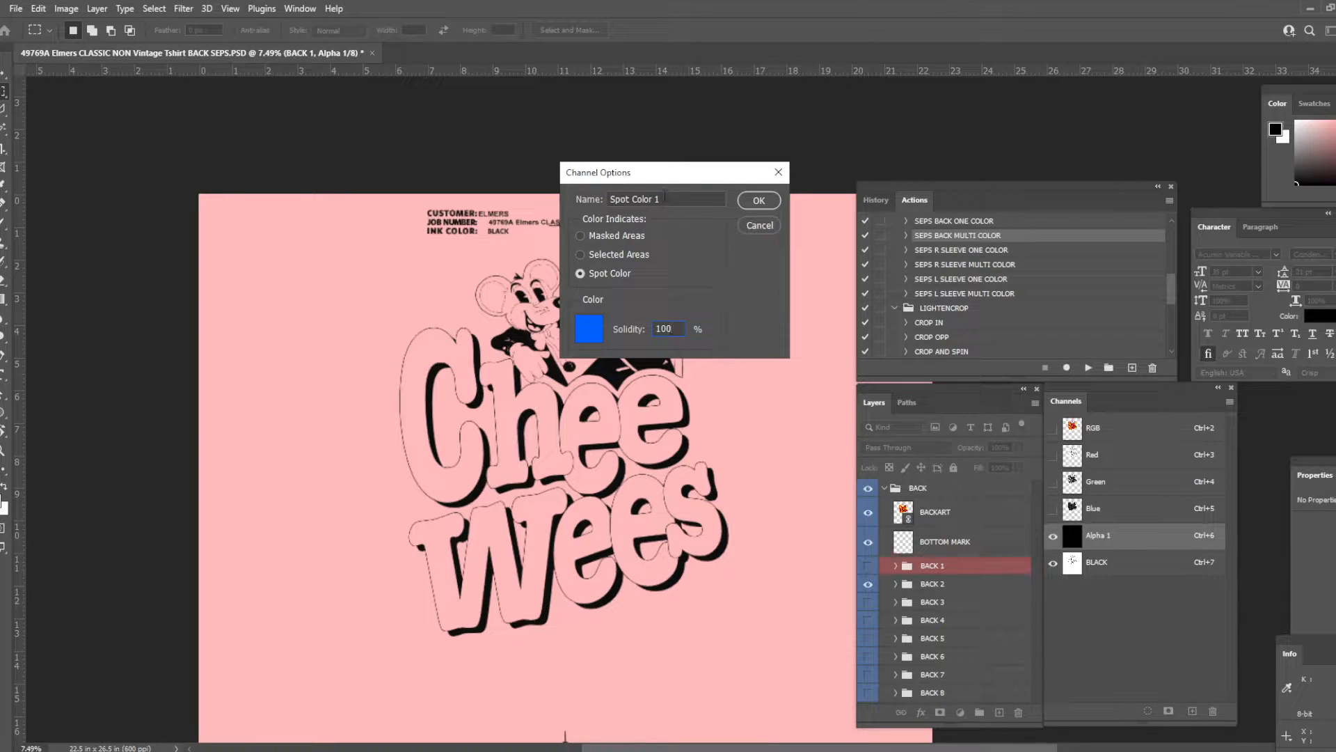
pyautogui.click(659, 200)
pyautogui.write('SHIRT')
pyautogui.press('Return')
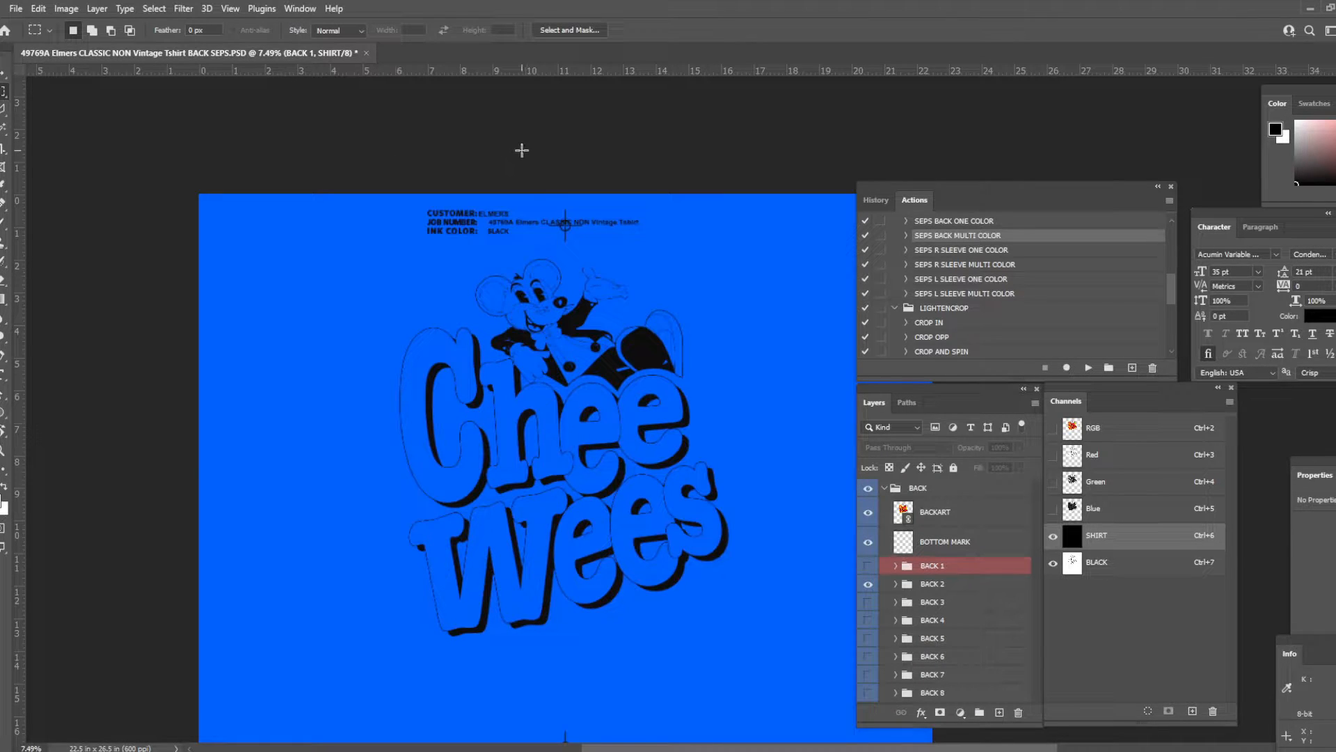
# - Show the RGB composite with the BACK 3 label group and select all red areas with Color Range, sampling the lettering's red and adjusting the fuzziness
pyautogui.click(1077, 432)
pyautogui.moveTo(868, 584); pyautogui.dragTo(868, 602)
pyautogui.click(977, 602)
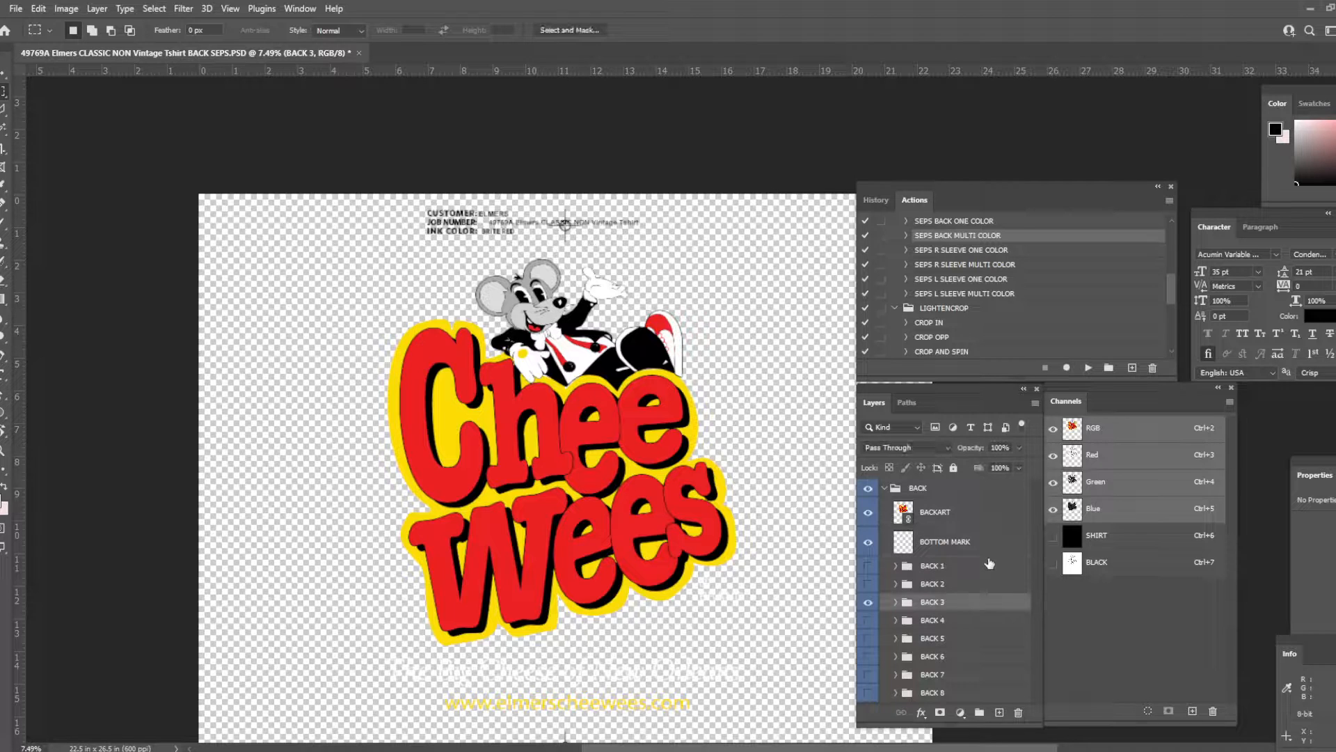
pyautogui.click(119, 8)
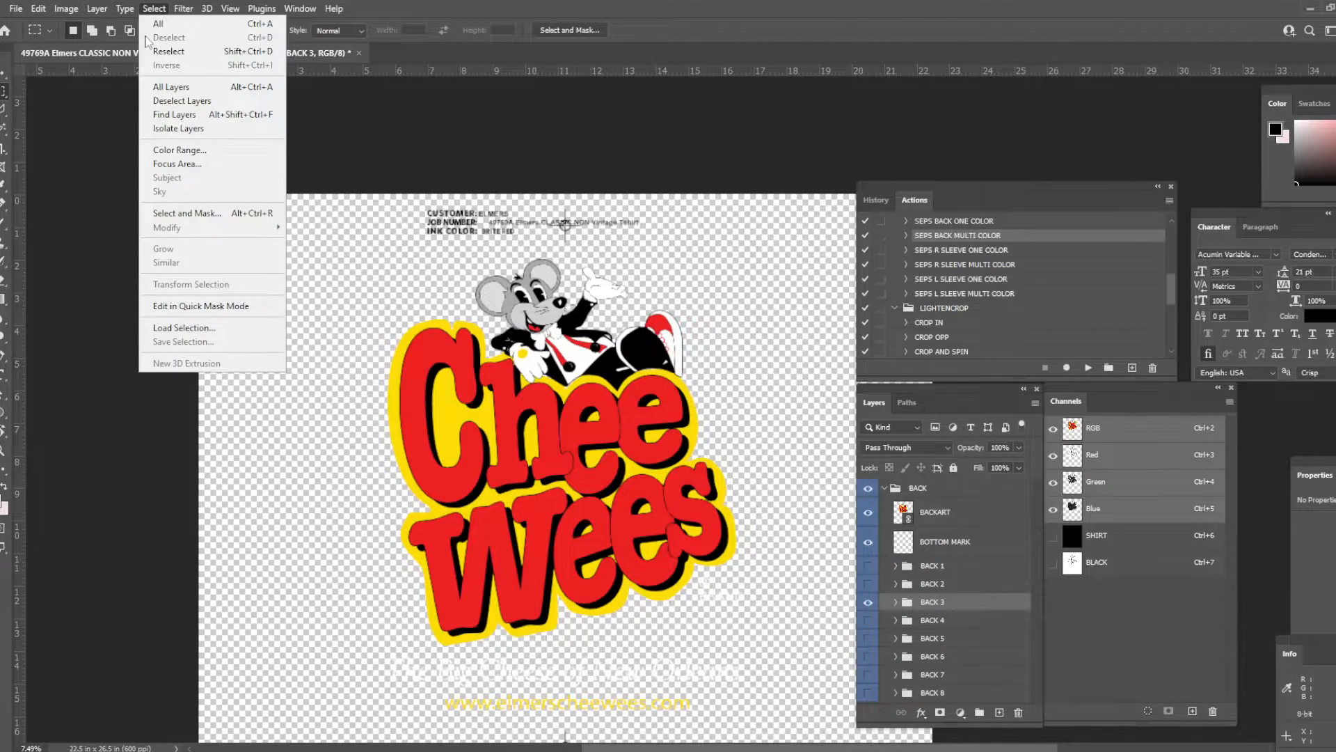
pyautogui.click(174, 162)
pyautogui.click(445, 348)
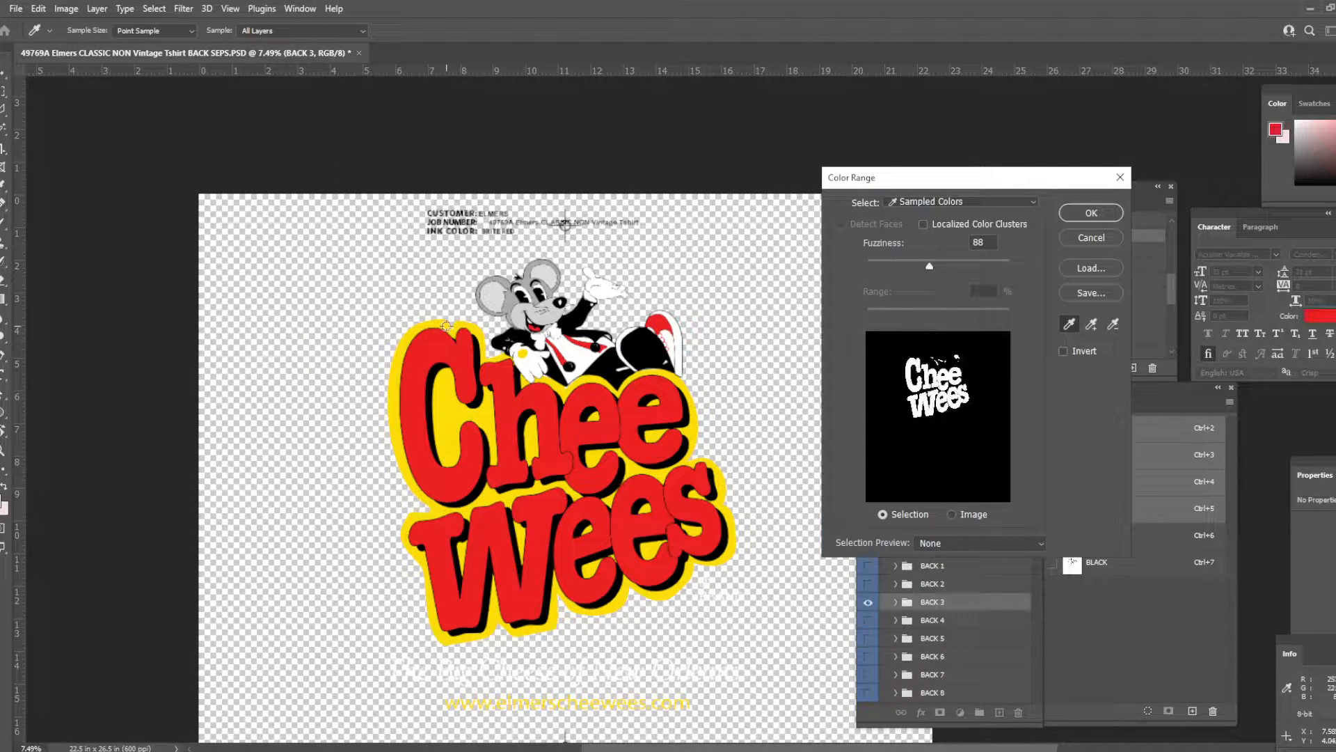
pyautogui.click(155, 7)
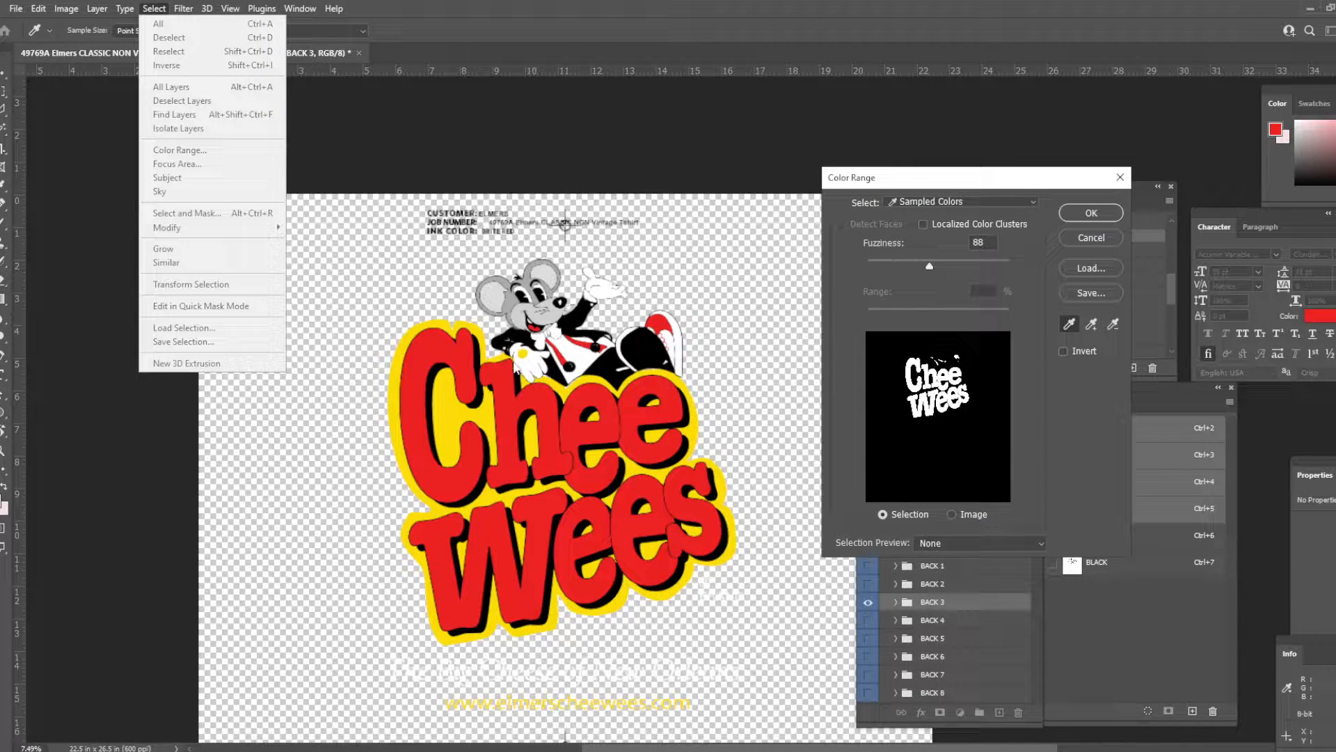
pyautogui.click(496, 376)
pyautogui.moveTo(925, 268)
pyautogui.mouseDown()
pyautogui.moveTo(871, 269)
pyautogui.moveTo(940, 268)
pyautogui.mouseUp()
pyautogui.press('Return')
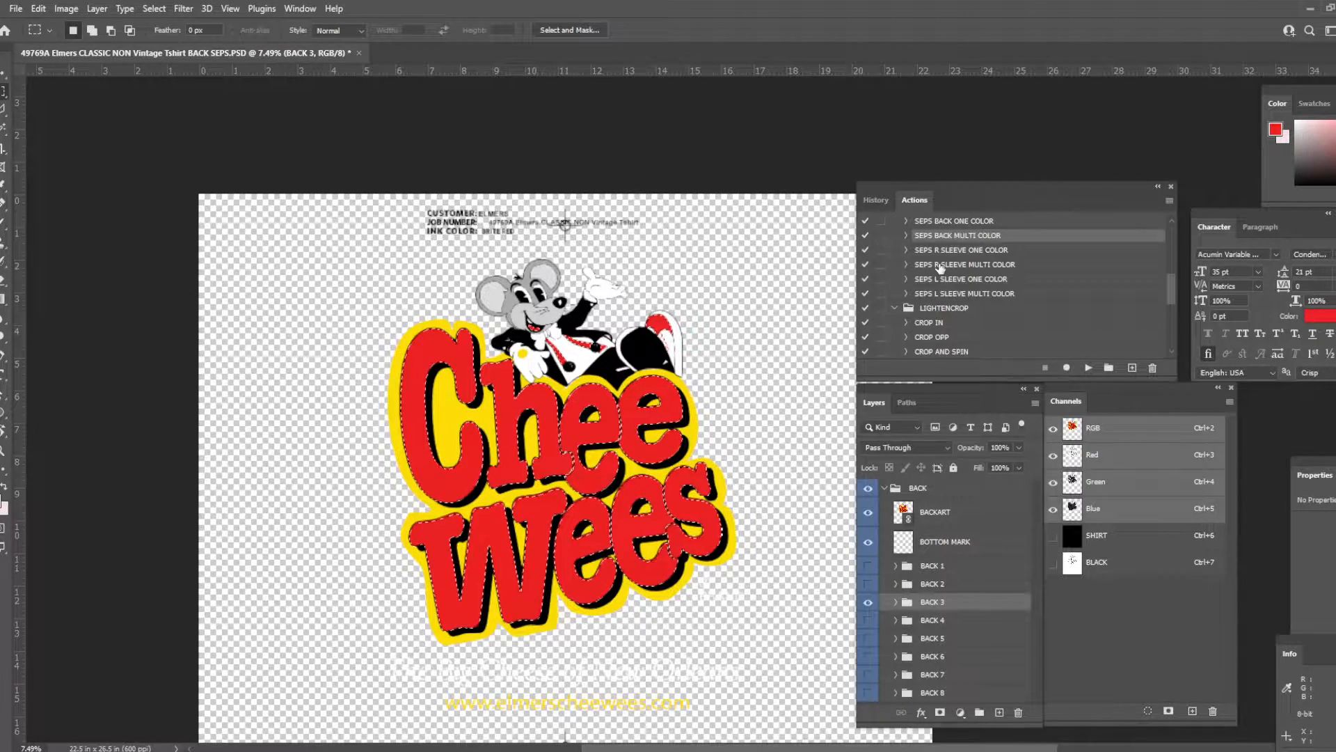
# - Add the header label block and the bottom registration mark to the red-area selection
pyautogui.keyDown('shift'); pyautogui.moveTo(662, 252); pyautogui.dragTo(356, 182); pyautogui.keyUp('shift')
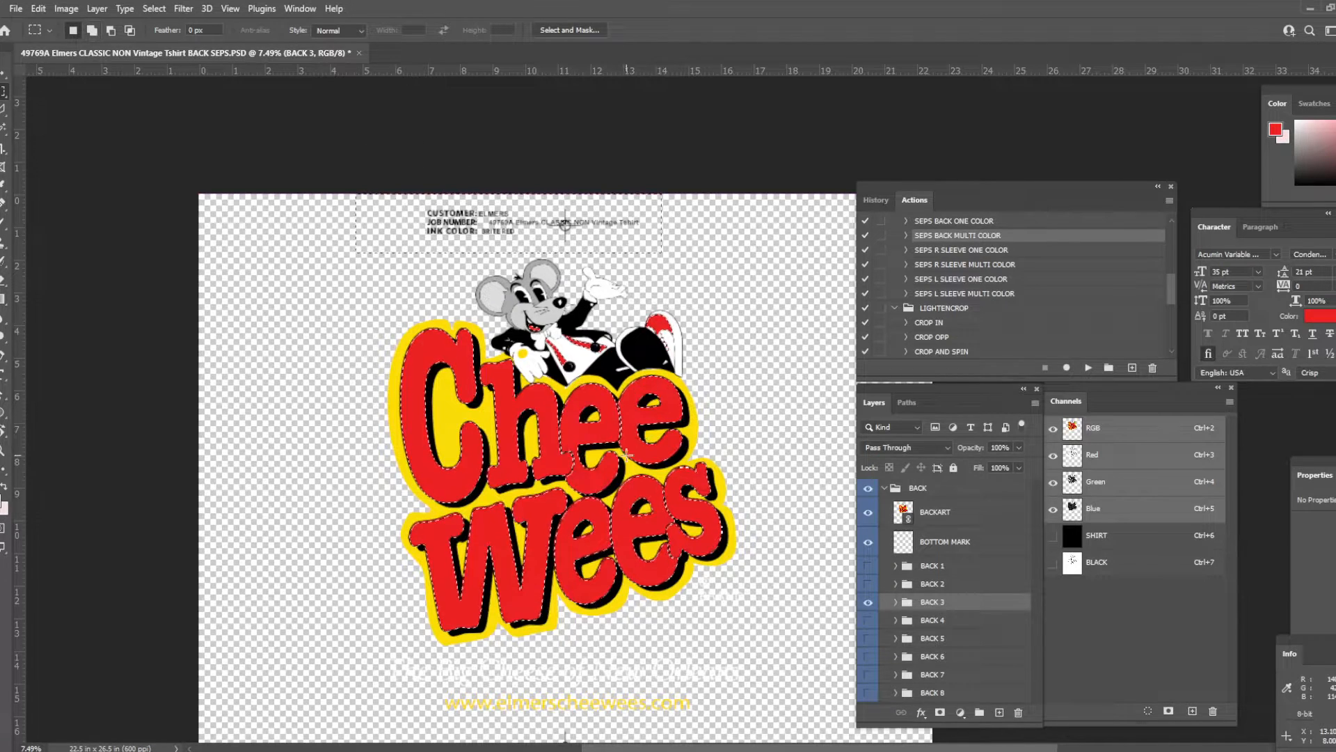
pyautogui.scroll(-1, 559, 675)
pyautogui.keyDown('shift'); pyautogui.moveTo(546, 666); pyautogui.dragTo(634, 725); pyautogui.keyUp('shift')
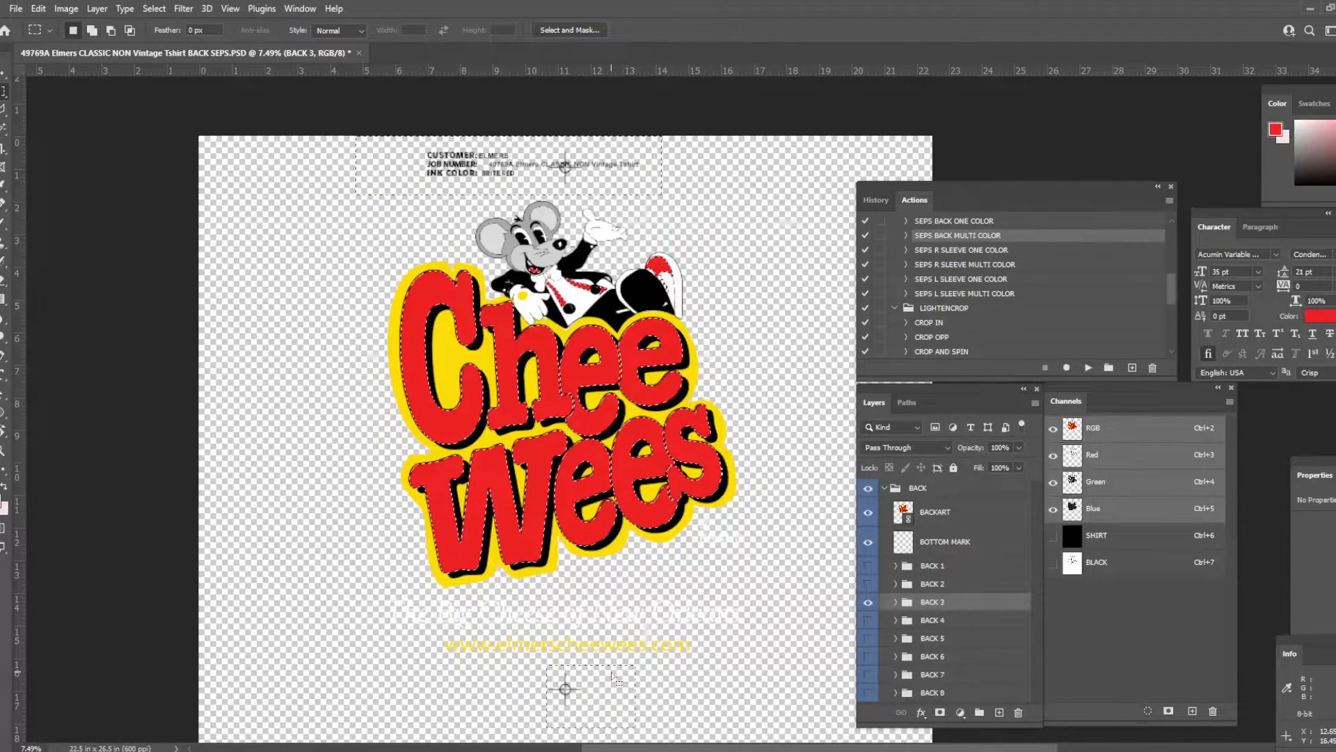
pyautogui.scroll(1, 665, 468)
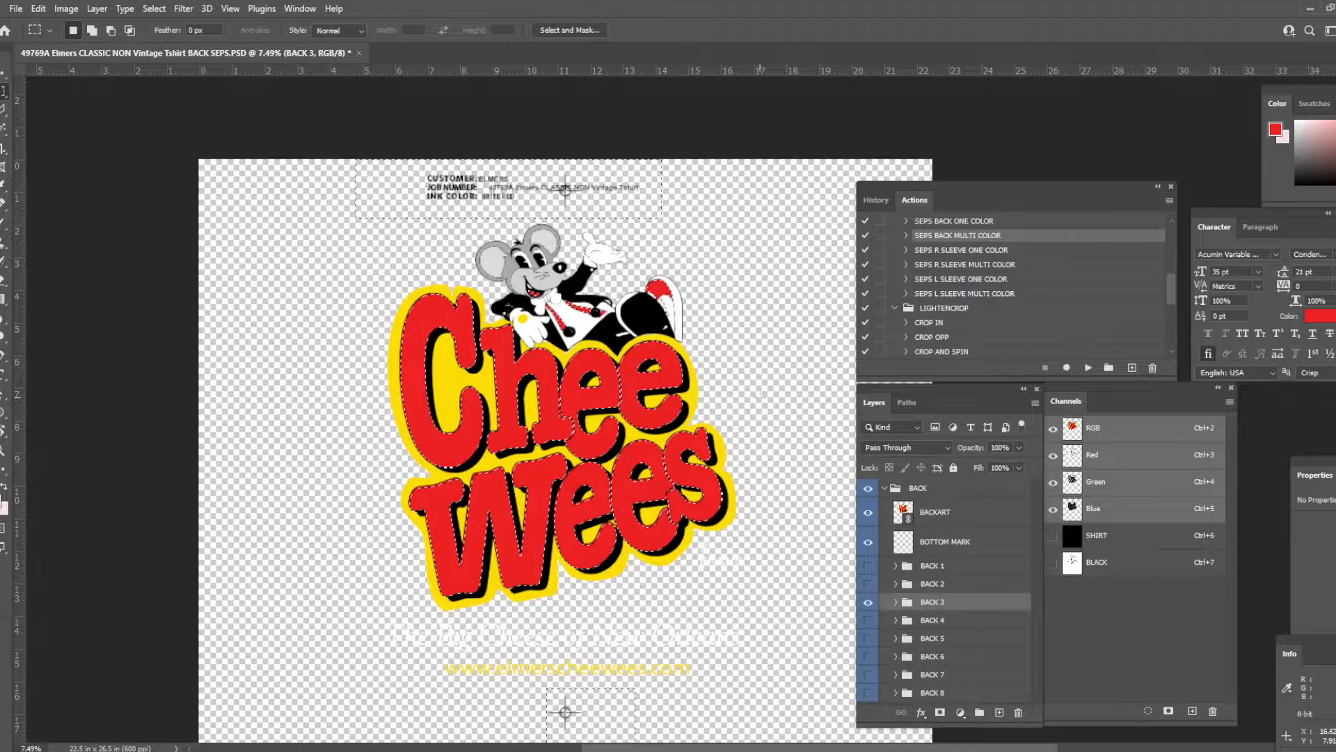
# - Create a new channel for the red ink and fill its whole canvas with white
pyautogui.click(1192, 712)
pyautogui.hotkey('ctrl', 'a')
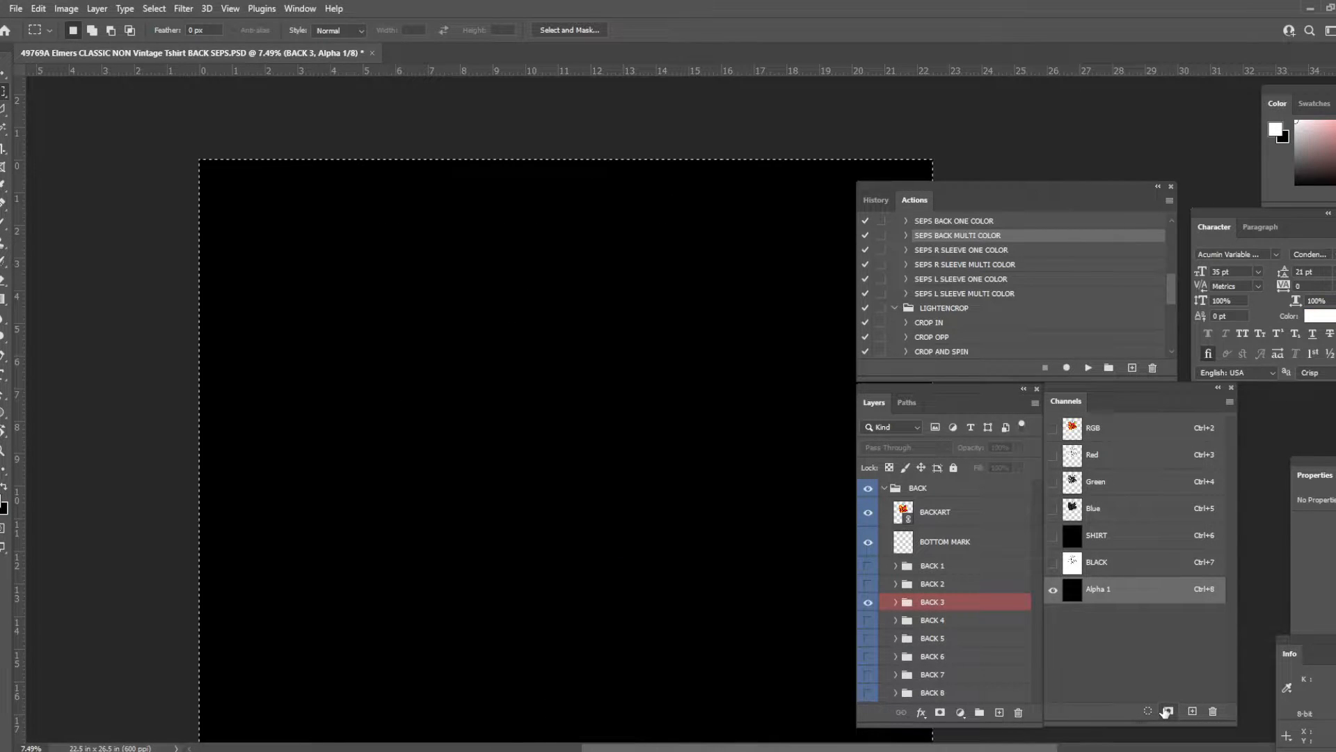
pyautogui.press('x')
pyautogui.press('Delete')
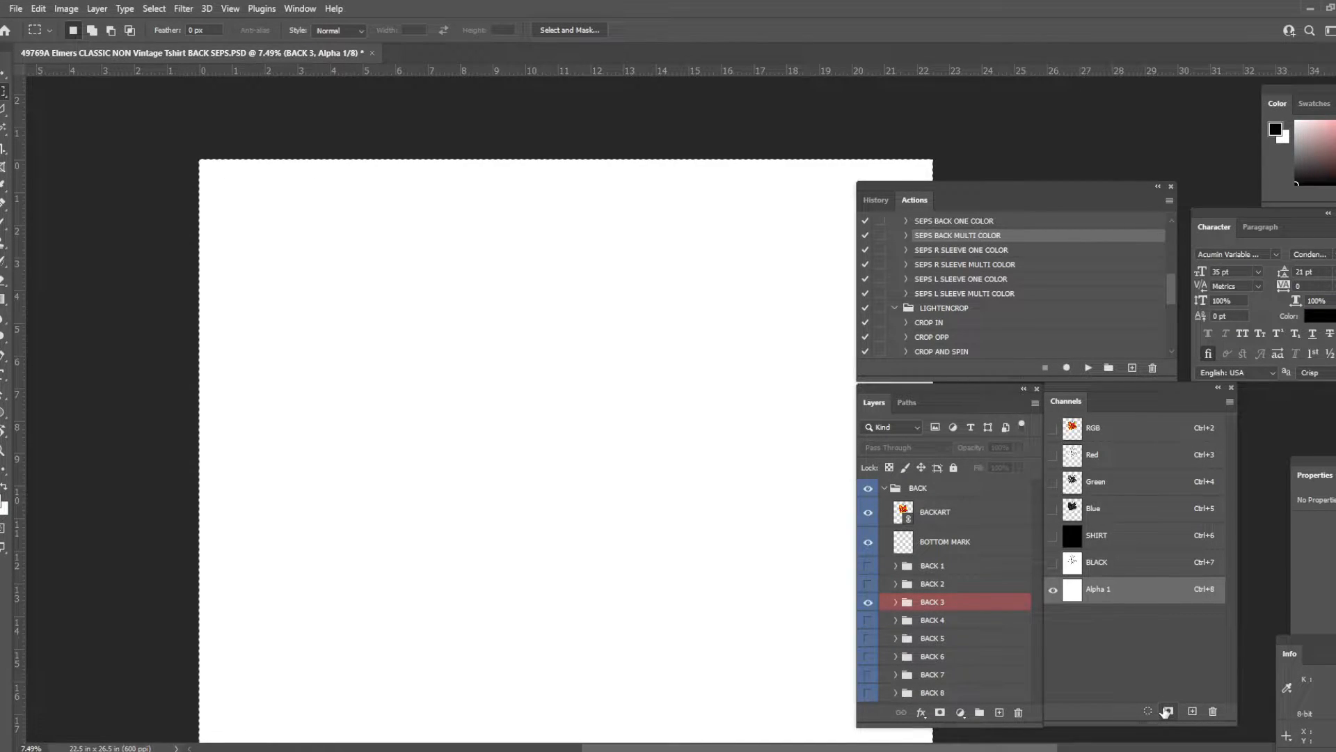
# - Fill the red-area selection with black in the new channel, deselect it, and raise the Levels input shadow value to 17
pyautogui.hotkey('ctrl', 'v')
pyautogui.press('x')
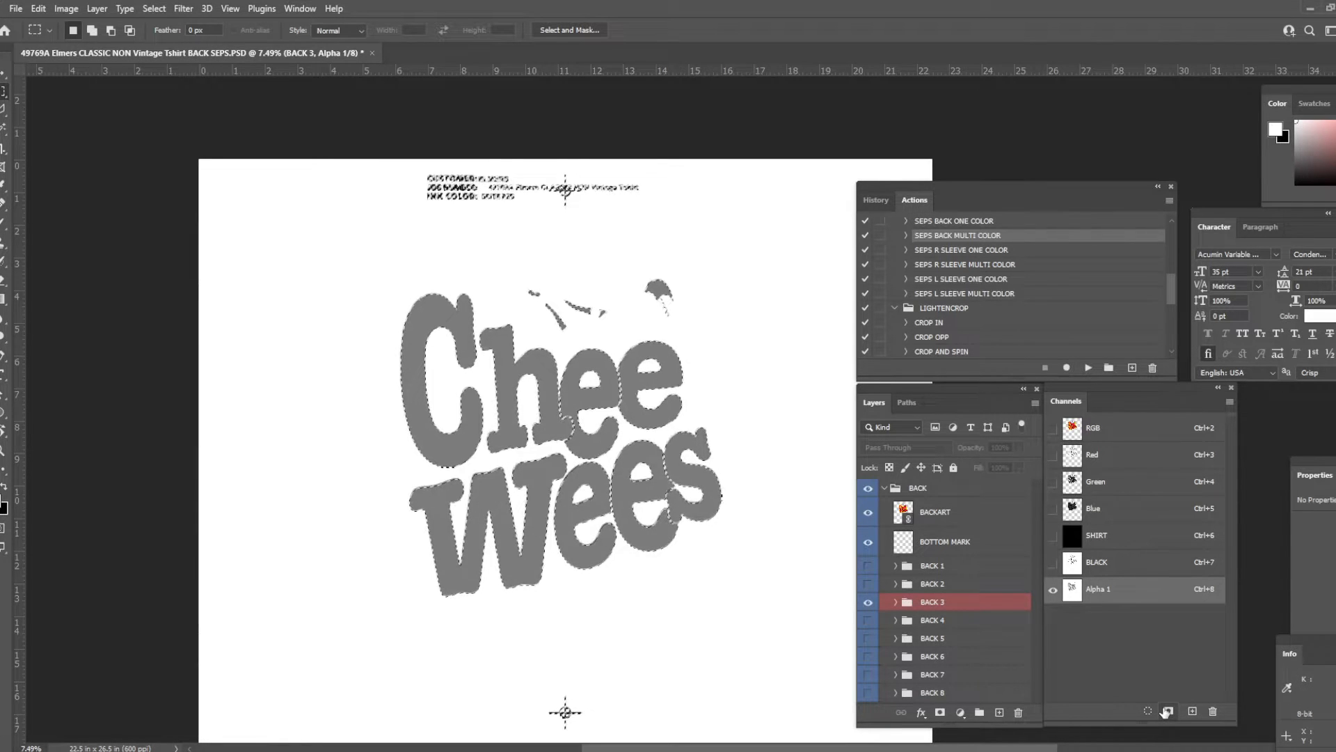
pyautogui.press('Delete')
pyautogui.hotkey('ctrl', 'd')
pyautogui.hotkey('ctrl', 'l')
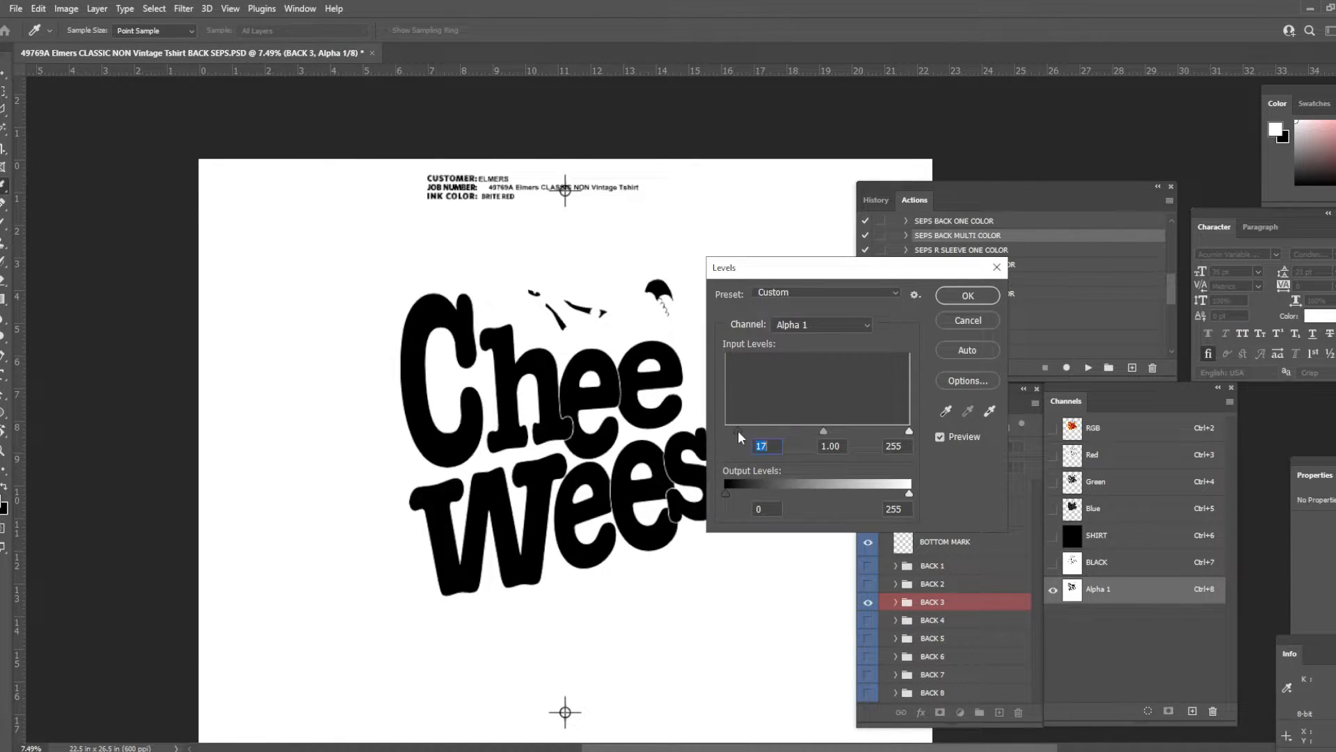
pyautogui.press('Return')
# - Define the new channel as a solid red spot color named RED
pyautogui.doubleClick(1075, 589)
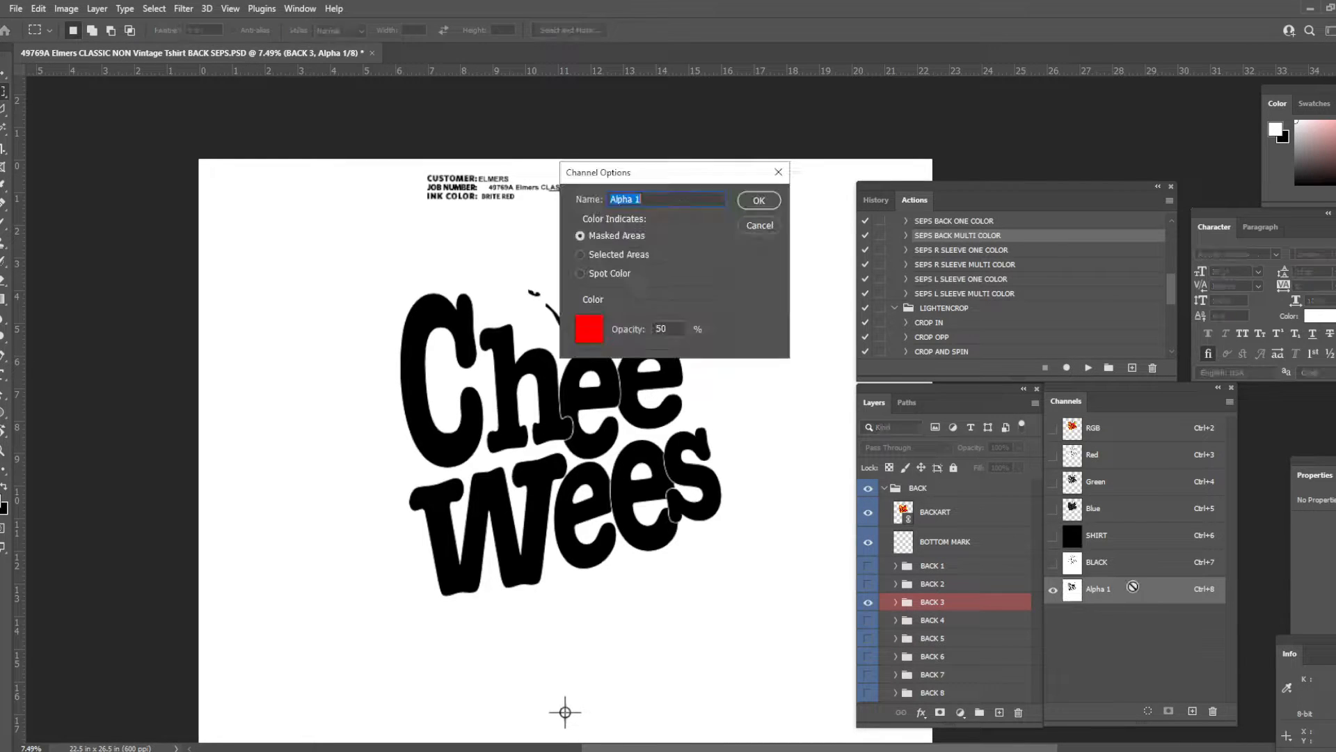
pyautogui.write('ED')
pyautogui.click(757, 202)
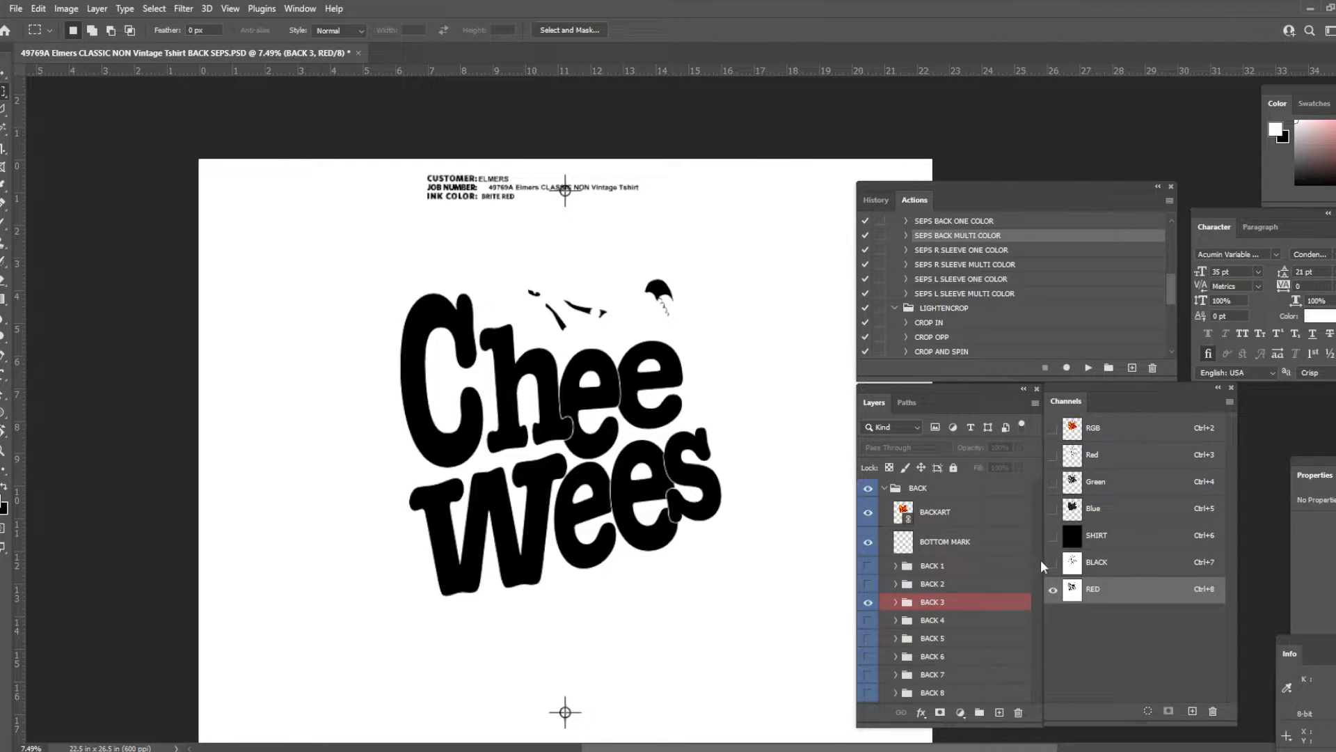
# - Show the SHIRT and BLACK channels together with RED and inspect how the lettering's red meets the black outlines
pyautogui.click(1053, 536)
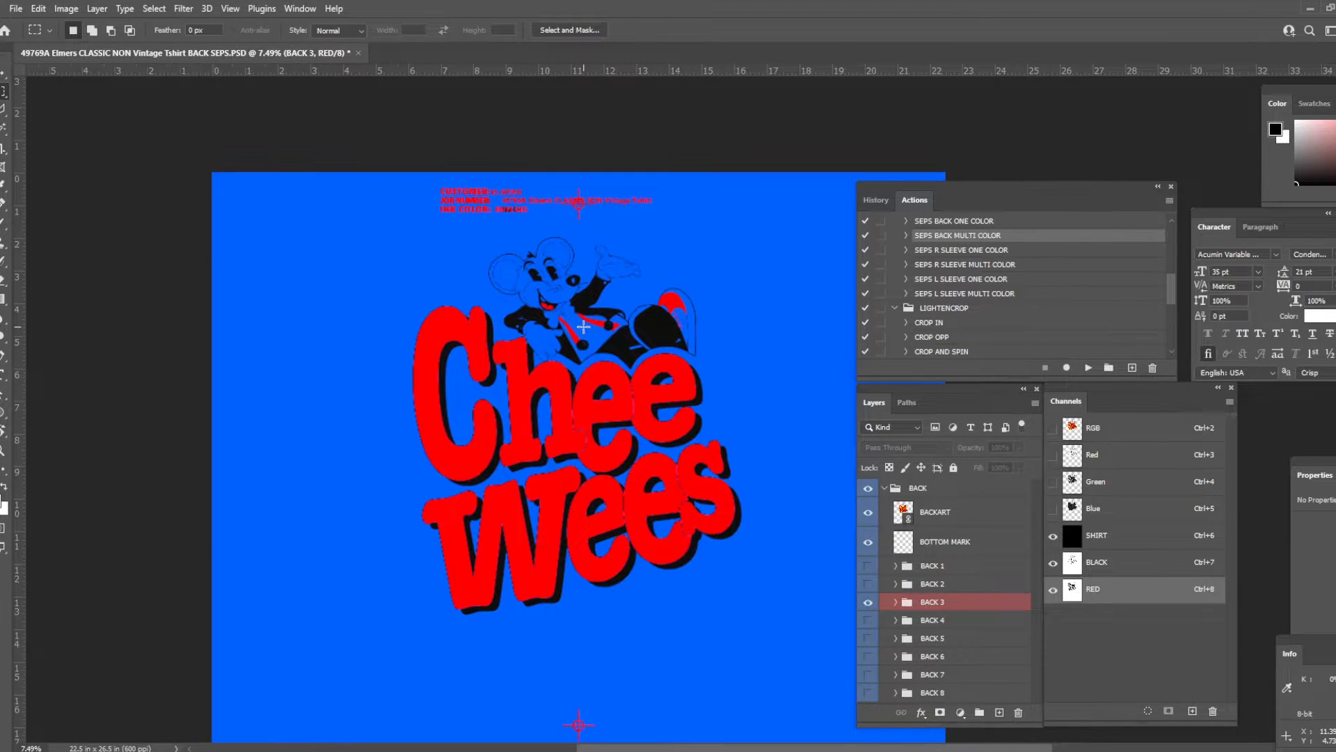
pyautogui.scroll(4, 597, 482)
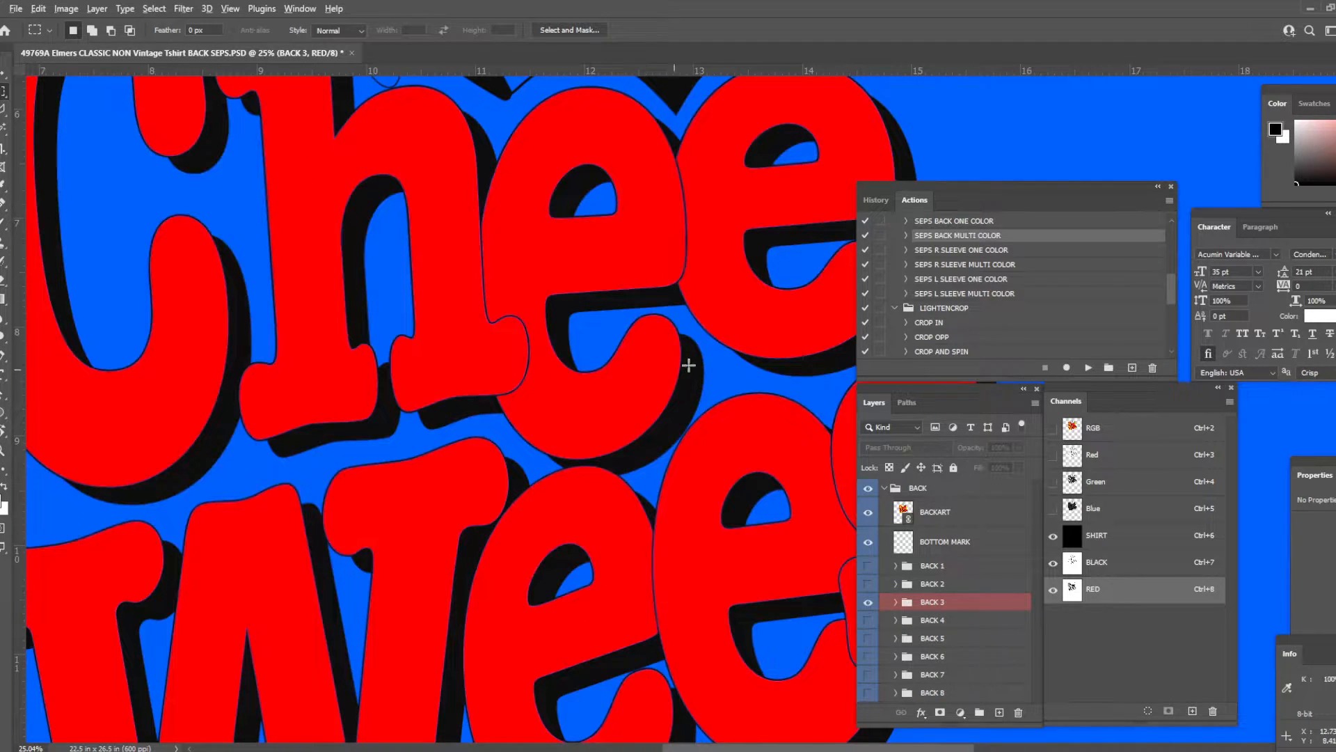
pyautogui.scroll(-5, 679, 367)
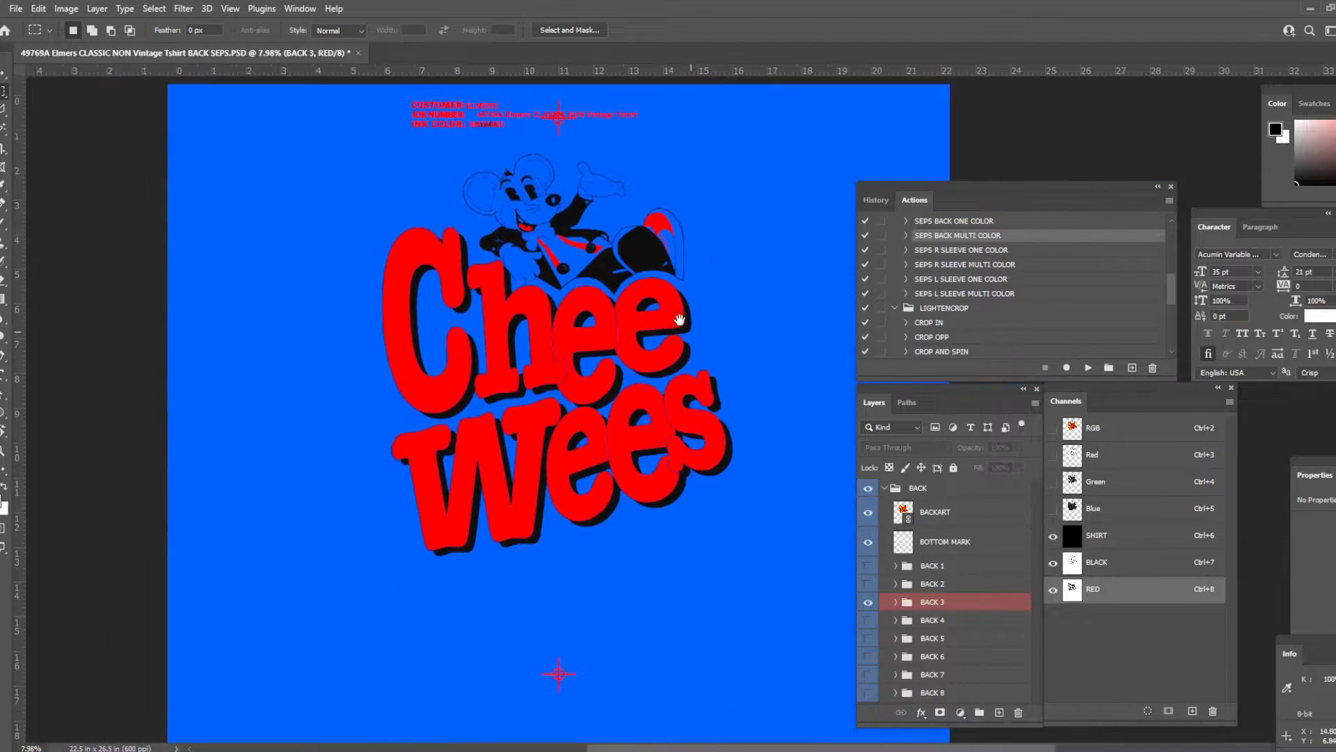
# - Show the RGB composite with the BACK 4 label group and select all yellow areas with Color Range, sampling the yellow around the lettering
pyautogui.click(1108, 430)
pyautogui.click(869, 620)
pyautogui.click(868, 601)
pyautogui.click(154, 8)
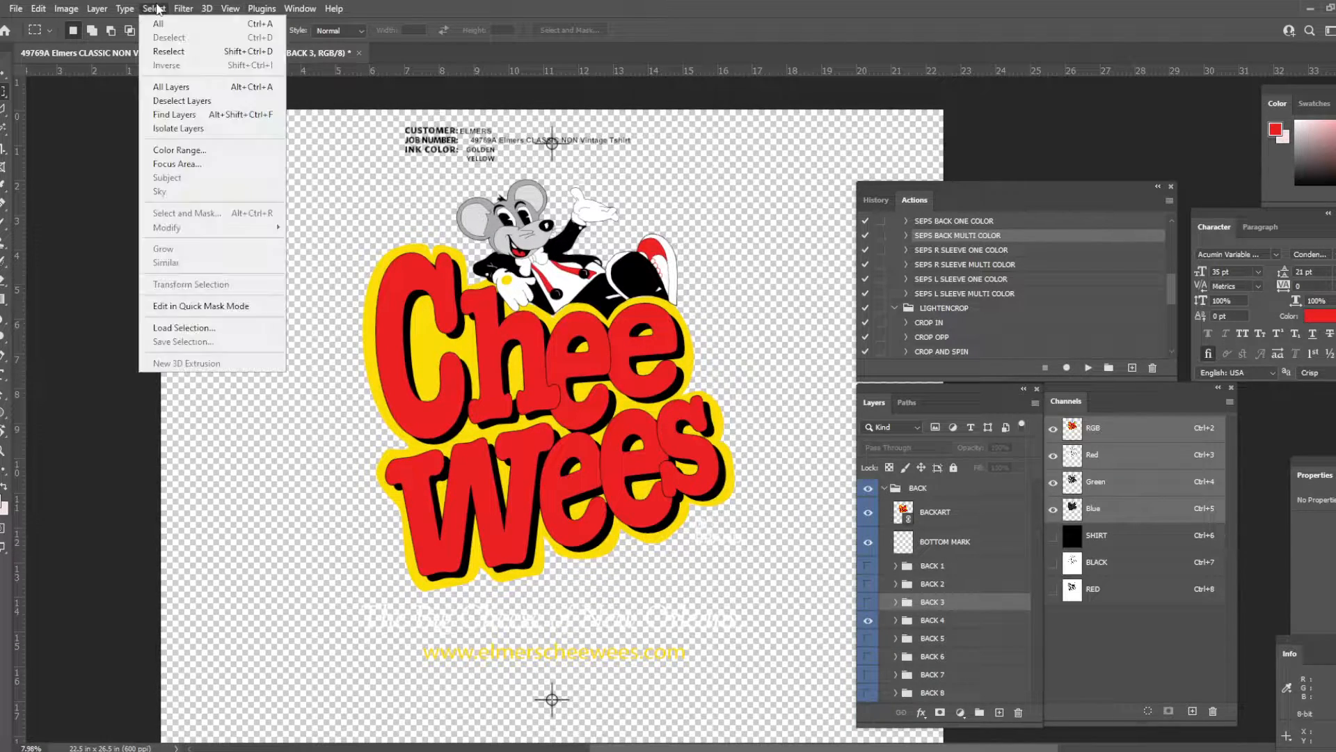
pyautogui.click(212, 154)
pyautogui.click(440, 353)
pyautogui.press('Return')
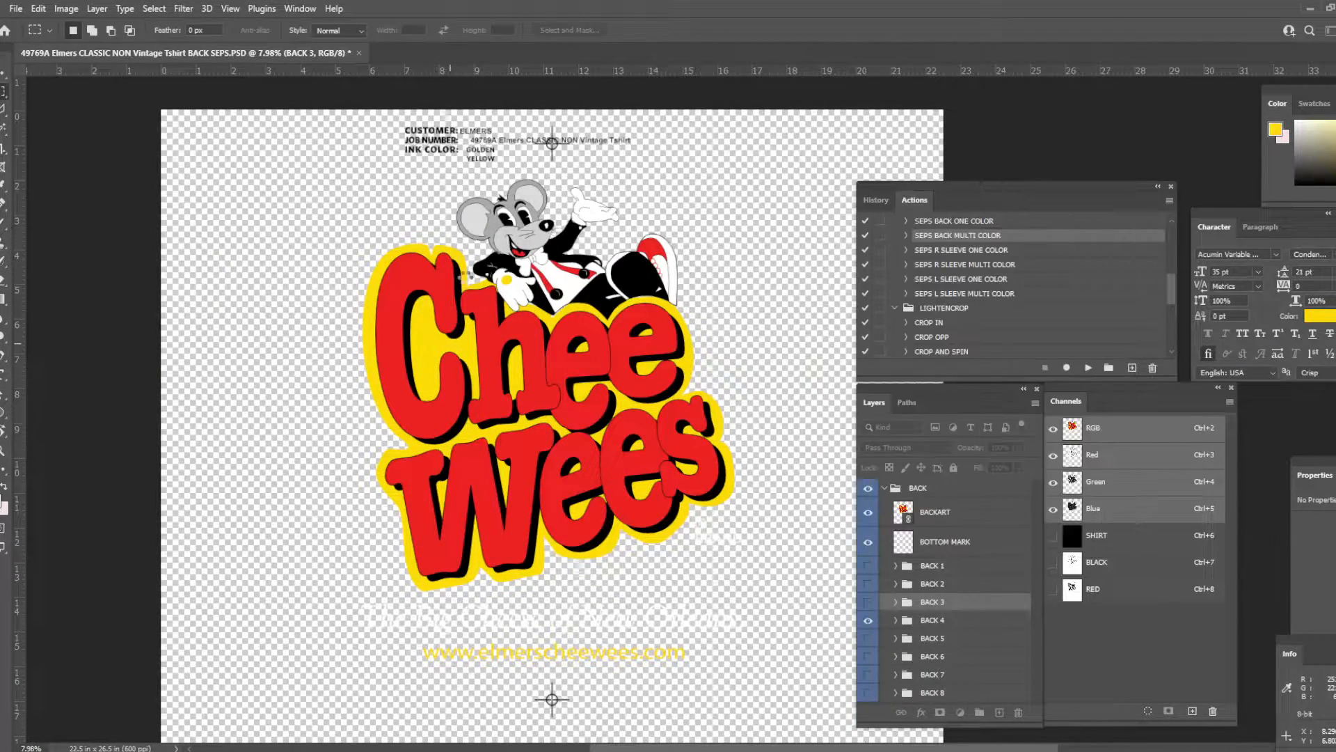
# - Add the golden yellow header label block and the bottom registration mark to the yellow-area selection
pyautogui.scroll(1, 397, 208)
pyautogui.moveTo(363, 140); pyautogui.dragTo(745, 208)
pyautogui.scroll(-2, 541, 617)
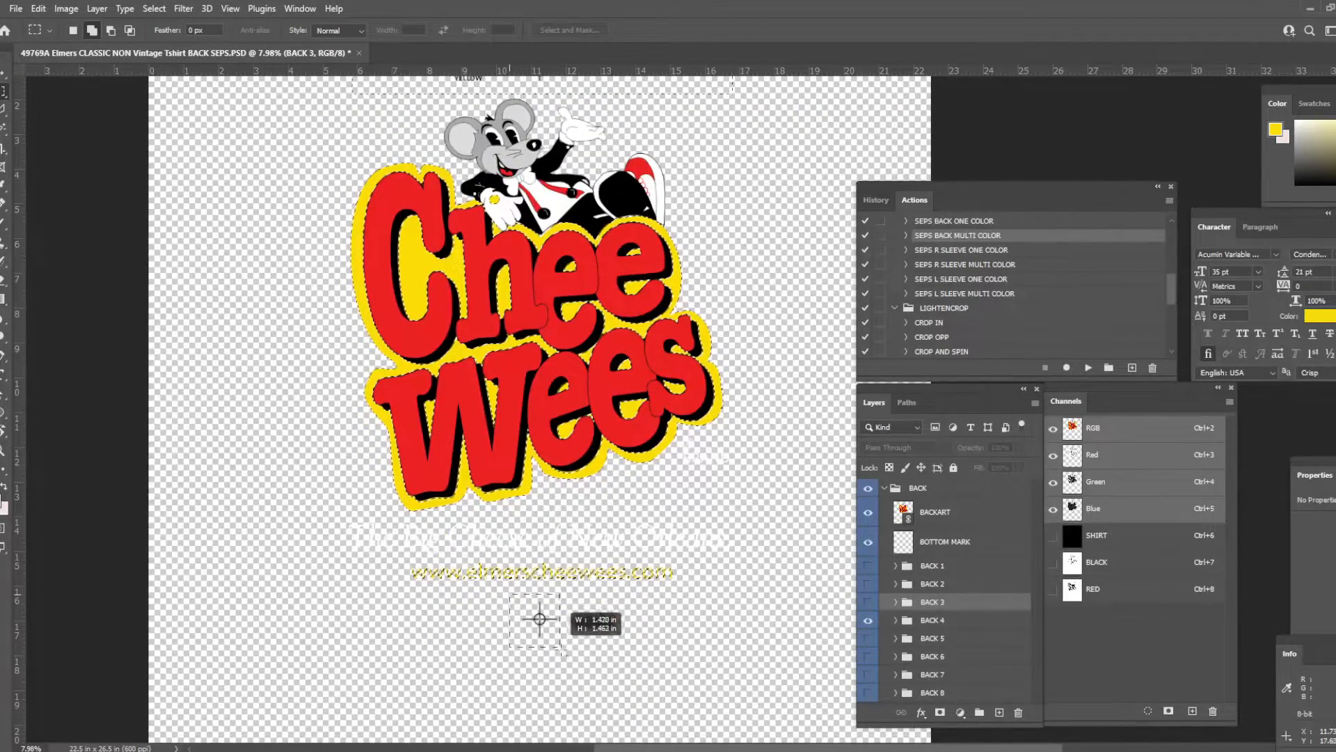
pyautogui.scroll(2, 540, 617)
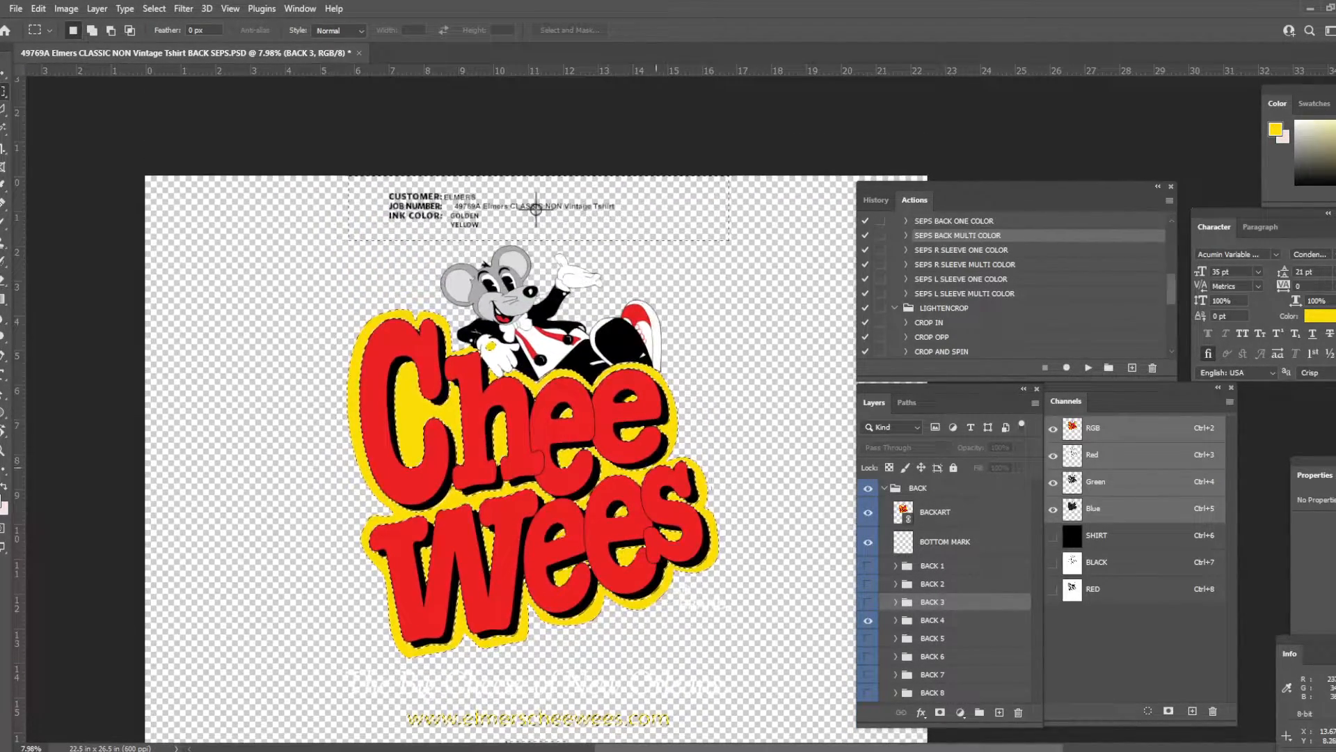
# - Create a new channel with a white background, fill the yellow-area selection with solid black in it, and deselect
pyautogui.click(1192, 711)
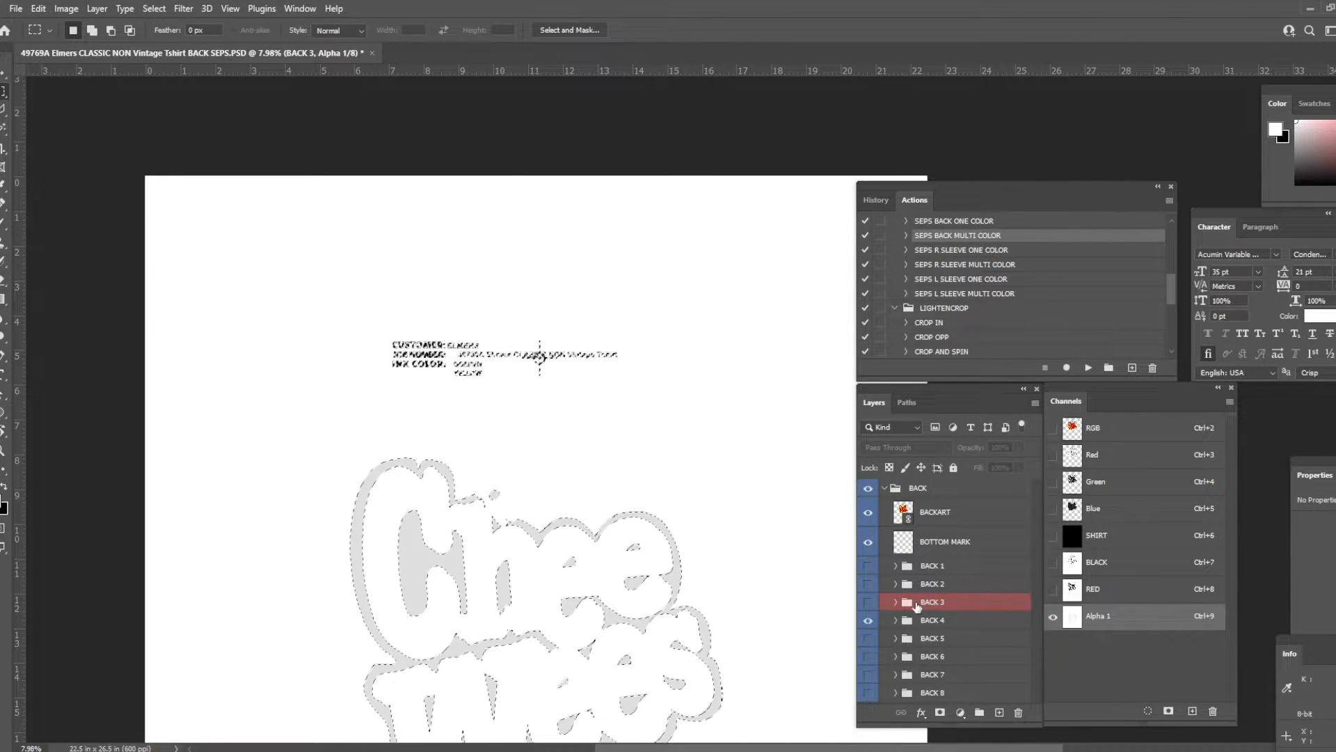
pyautogui.scroll(-2, 821, 523)
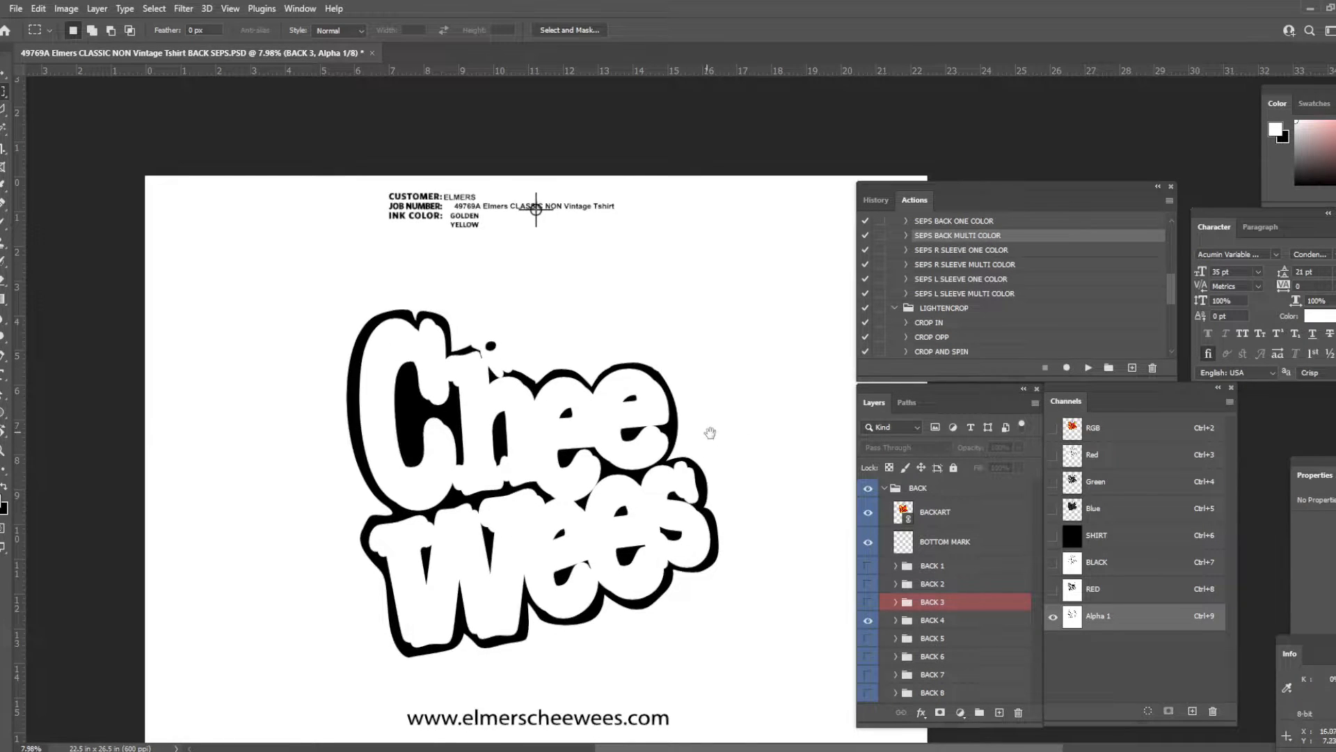
pyautogui.moveTo(707, 432); pyautogui.dragTo(731, 385)
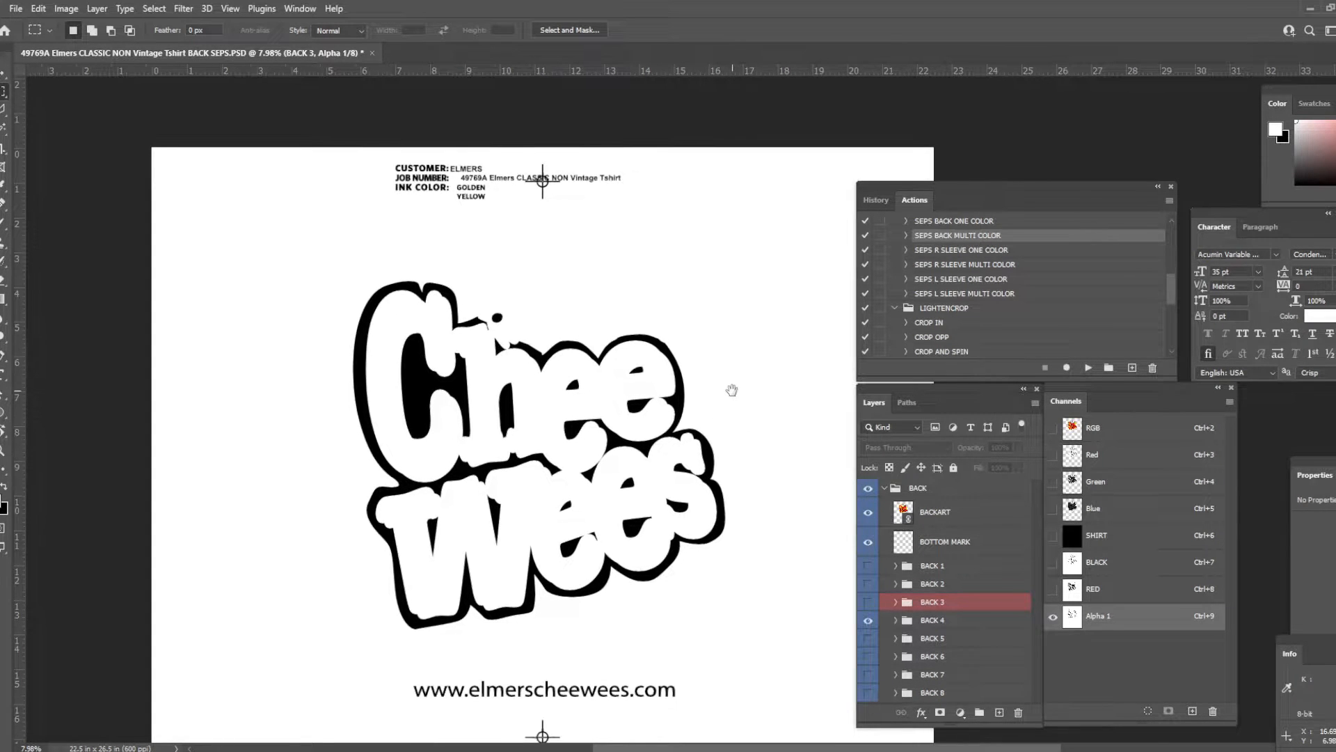
# - Define the new channel as a spot color named GOLDEN YELLOW and change its solidity
pyautogui.doubleClick(1136, 620)
pyautogui.write('GOLDEN YELLOW')
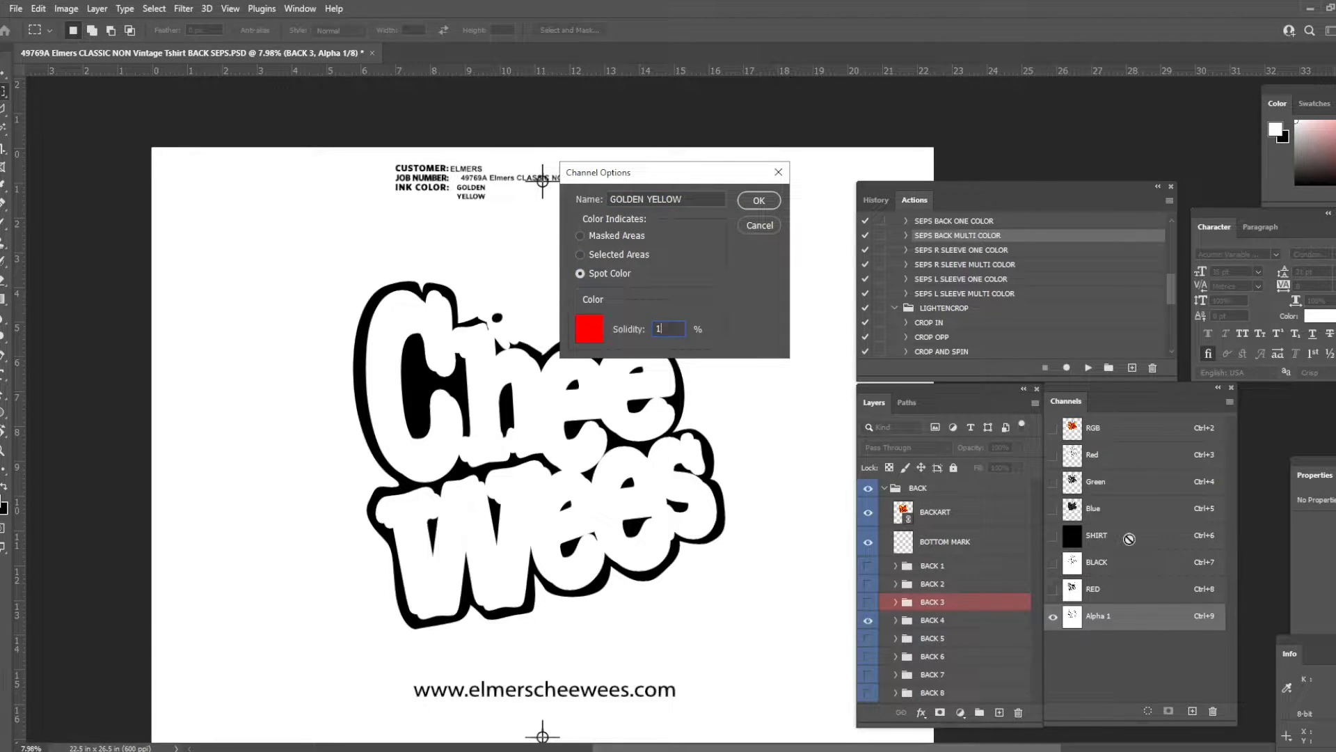
pyautogui.press('Return')
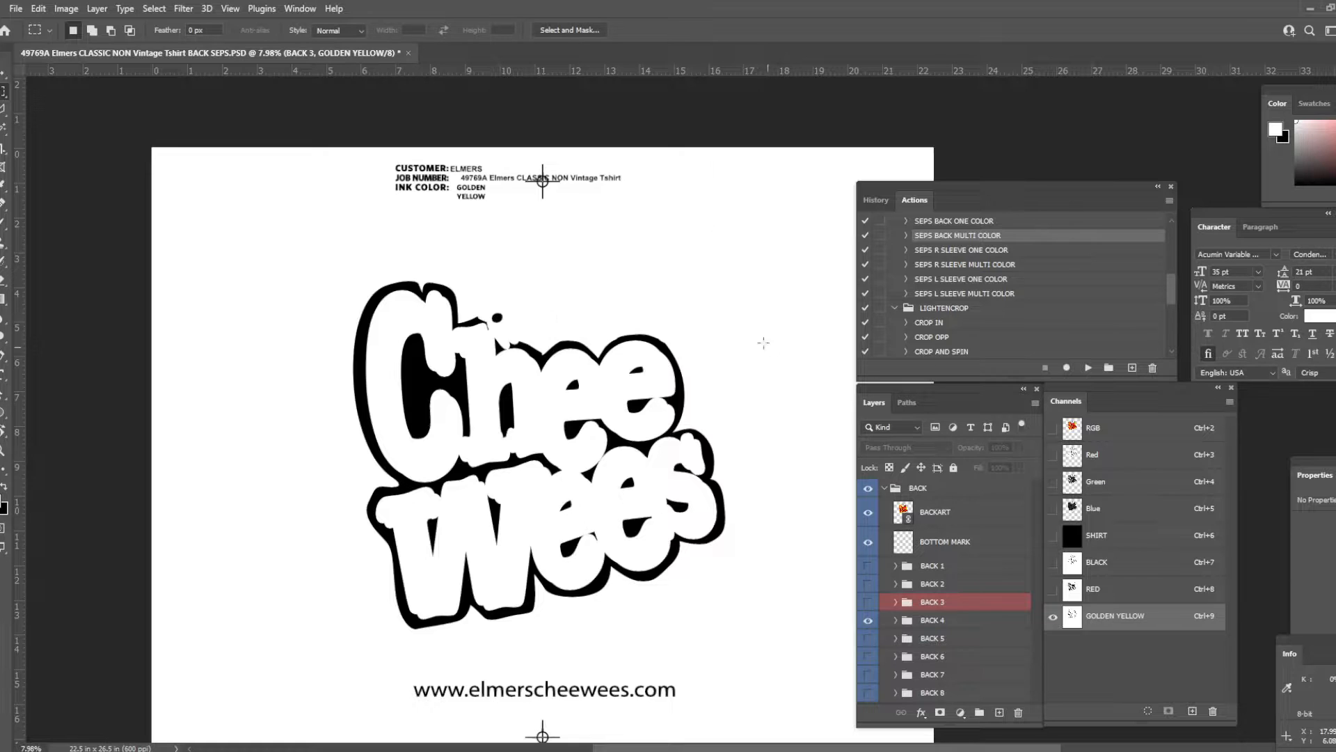
# - Apply Levels to the GOLDEN YELLOW channel with a black input level of 21
pyautogui.press('v')
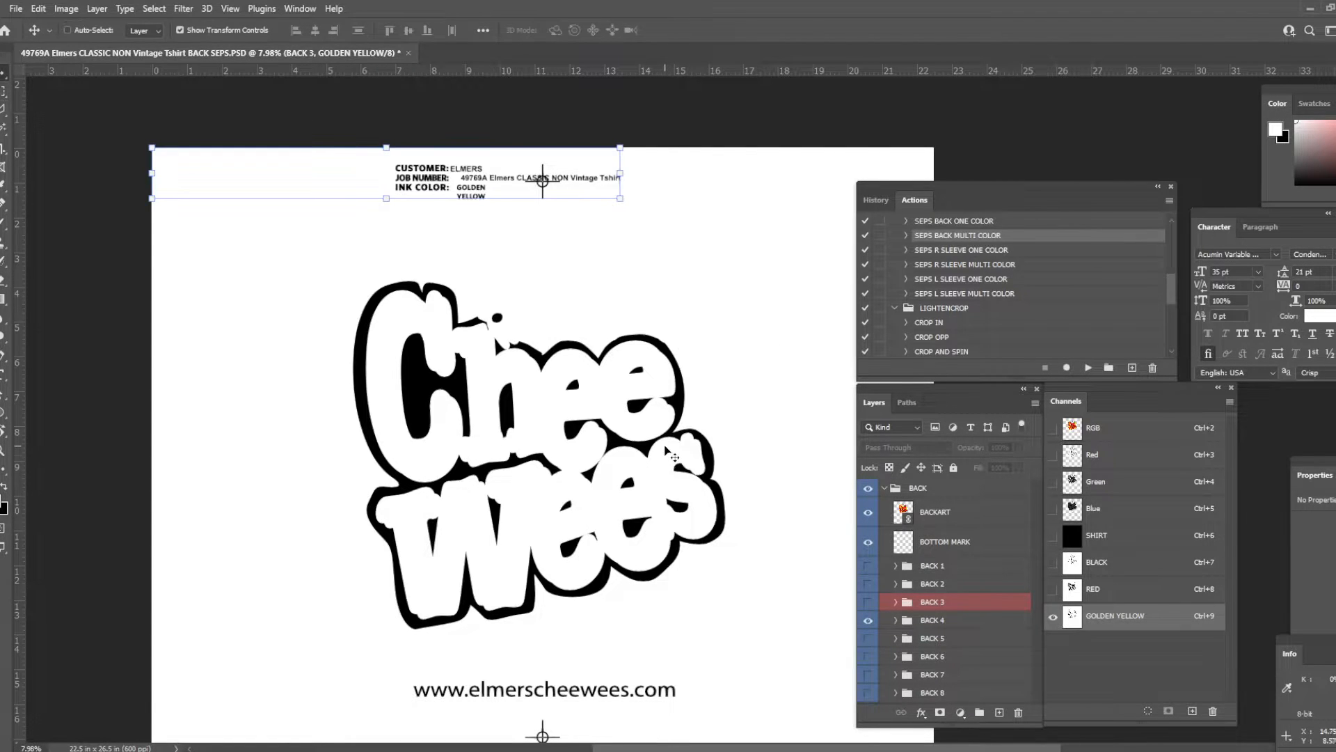
pyautogui.hotkey('ctrl', 'l')
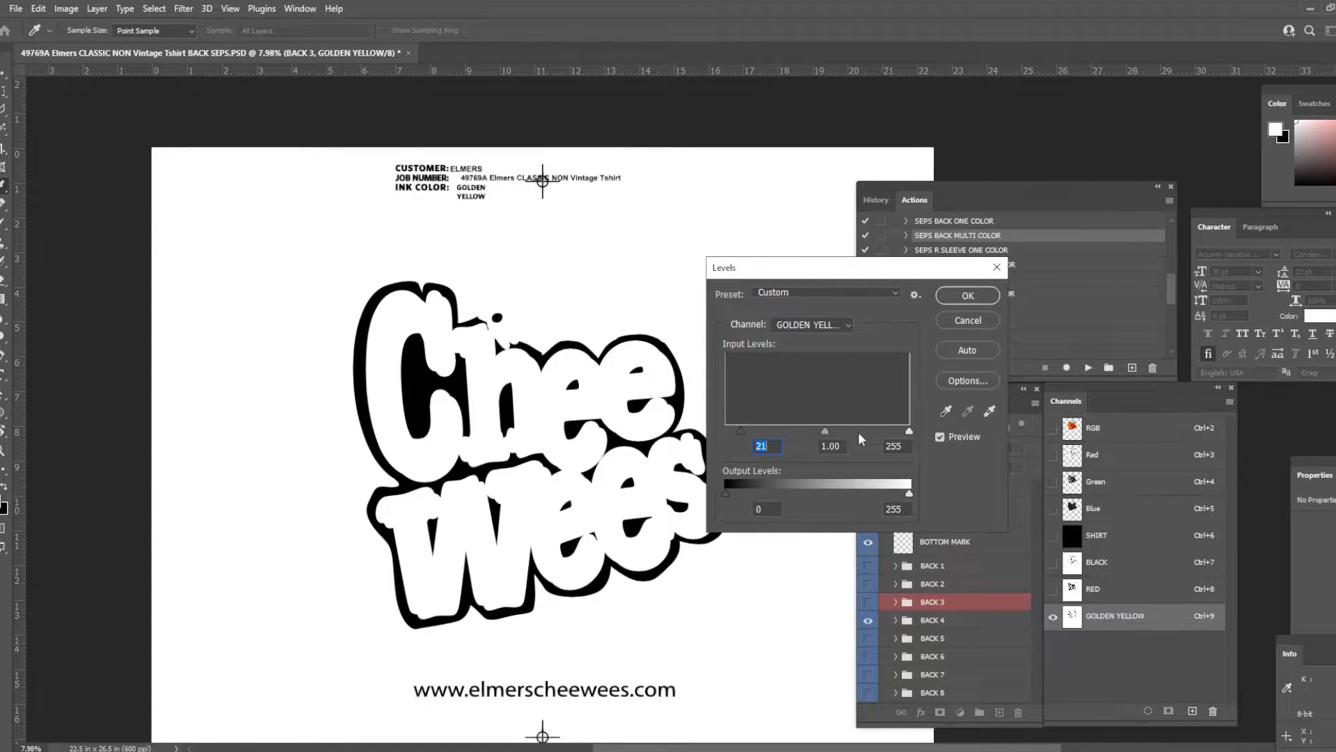
pyautogui.press('Return')
pyautogui.press('m')
pyautogui.moveTo(761, 384); pyautogui.dragTo(769, 376)
pyautogui.scroll(-1, 769, 380)
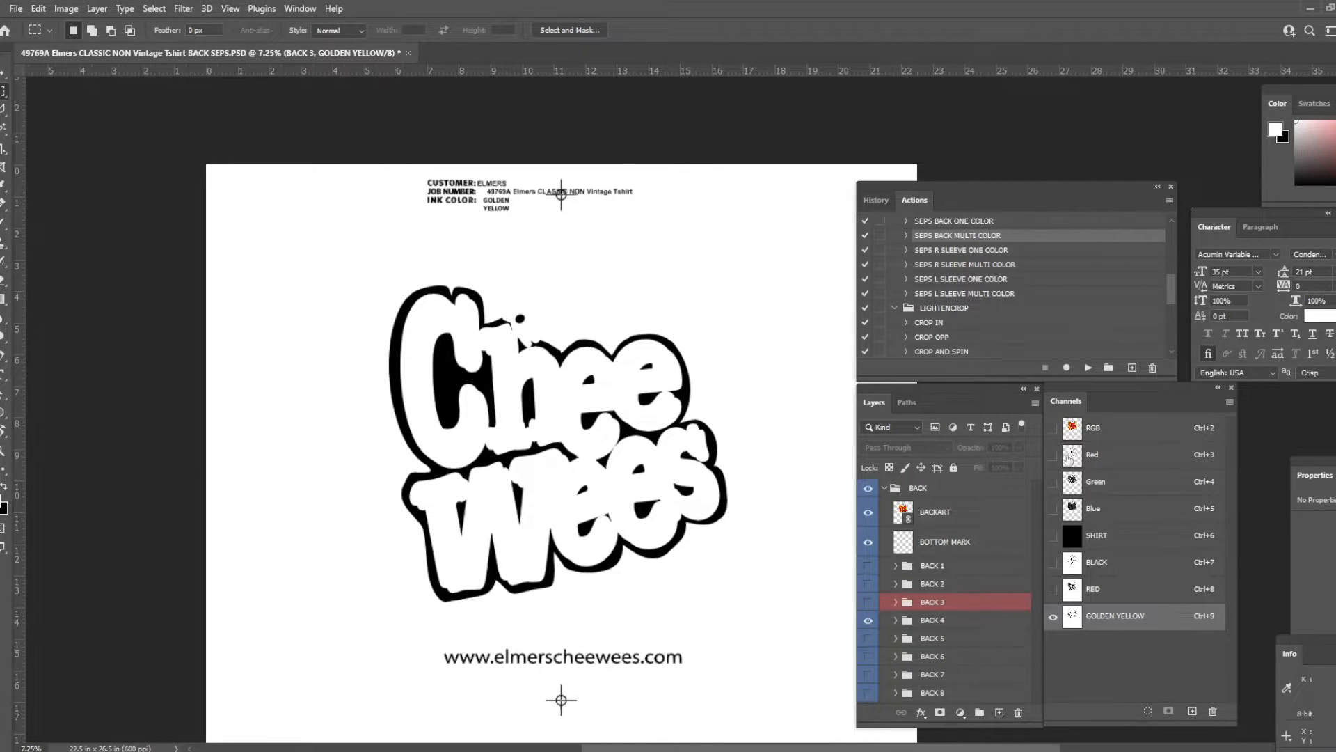
# - Show the RGB composite with only the BACK 5 label group visible and selected
pyautogui.click(1131, 427)
pyautogui.click(868, 638)
pyautogui.click(868, 620)
pyautogui.click(936, 638)
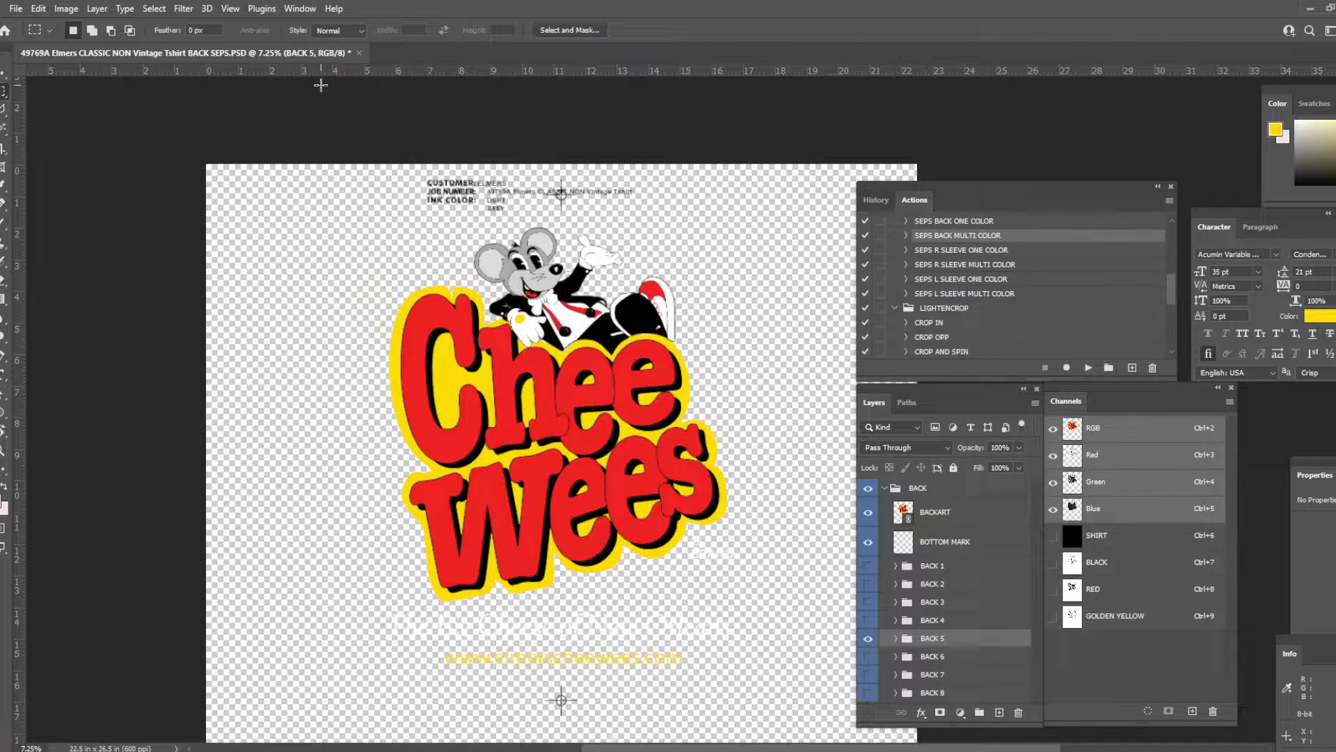
# - Select the mouse's grey areas with Color Range at fuzziness 28, and add the header label block and bottom registration mark
pyautogui.click(183, 9)
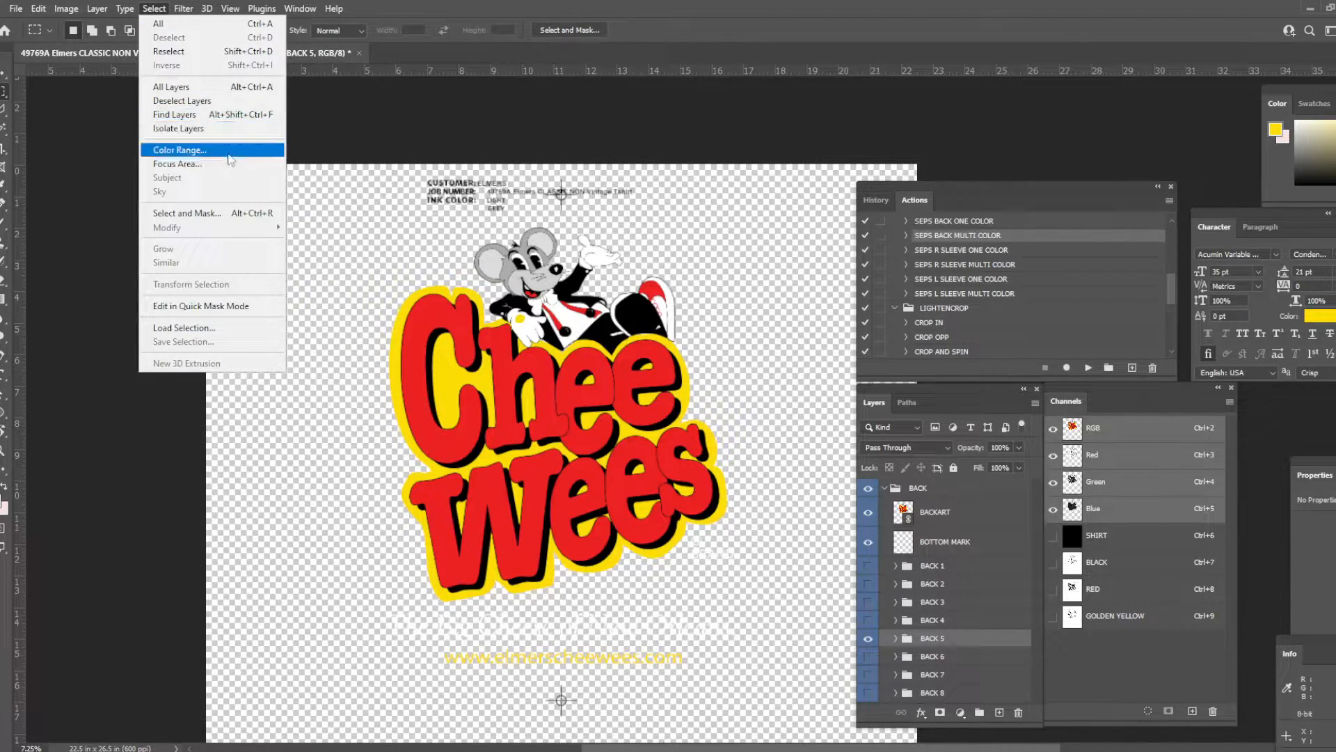
pyautogui.click(174, 141)
pyautogui.click(487, 258)
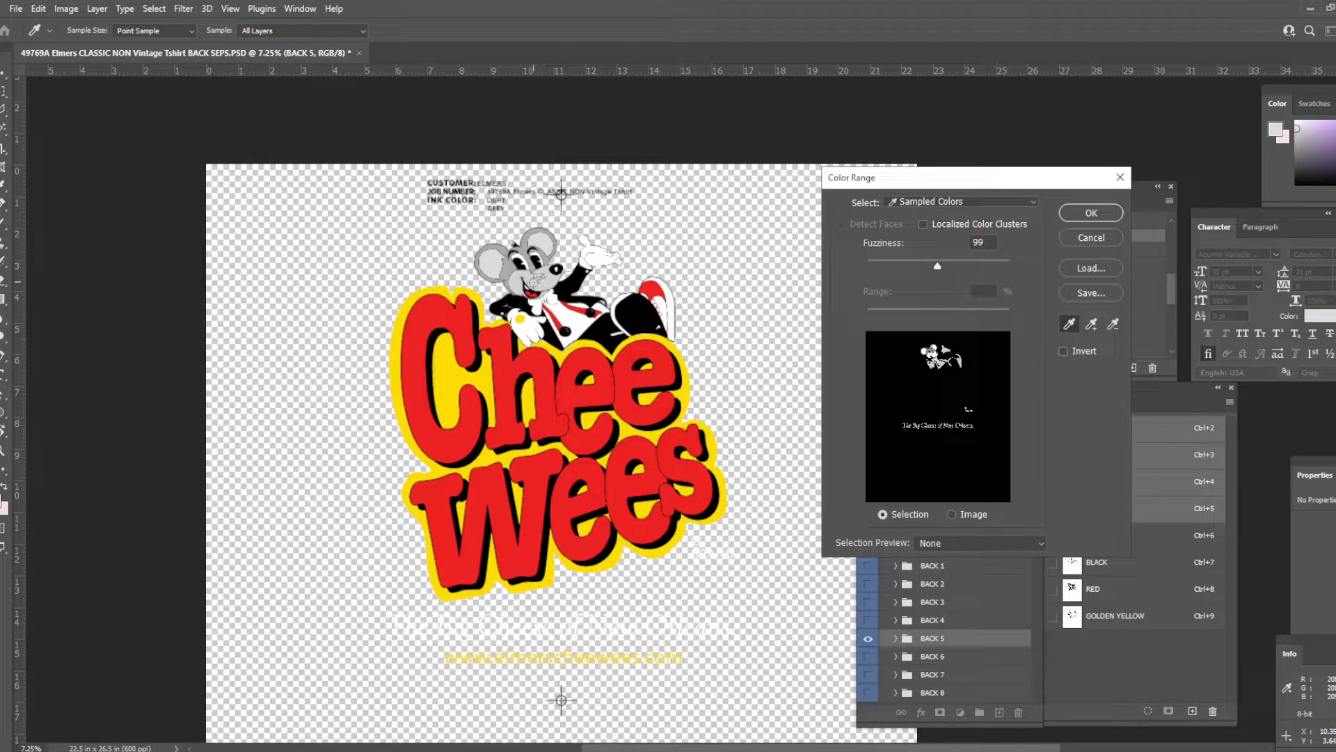
pyautogui.click(515, 267)
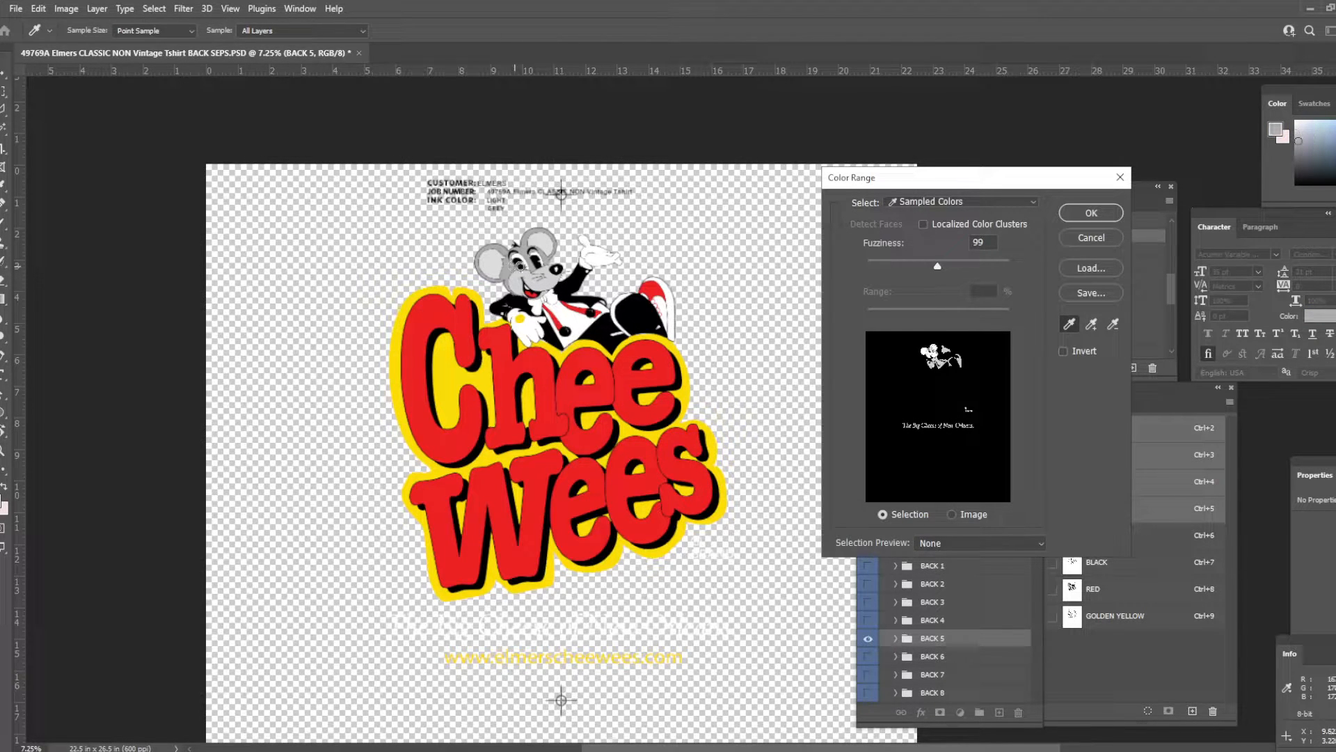
pyautogui.moveTo(920, 269); pyautogui.dragTo(878, 266)
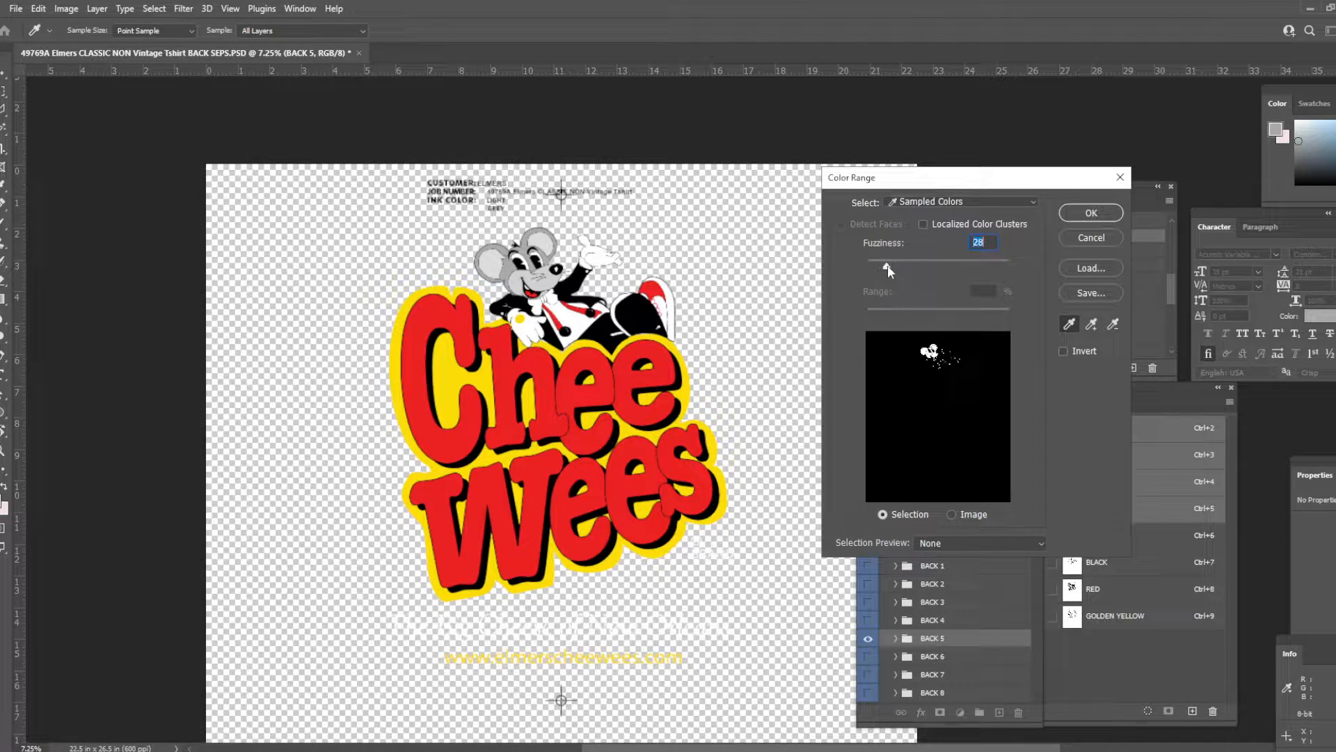
pyautogui.press('Return')
pyautogui.moveTo(393, 165); pyautogui.dragTo(669, 220)
pyautogui.moveTo(528, 679); pyautogui.dragTo(593, 729)
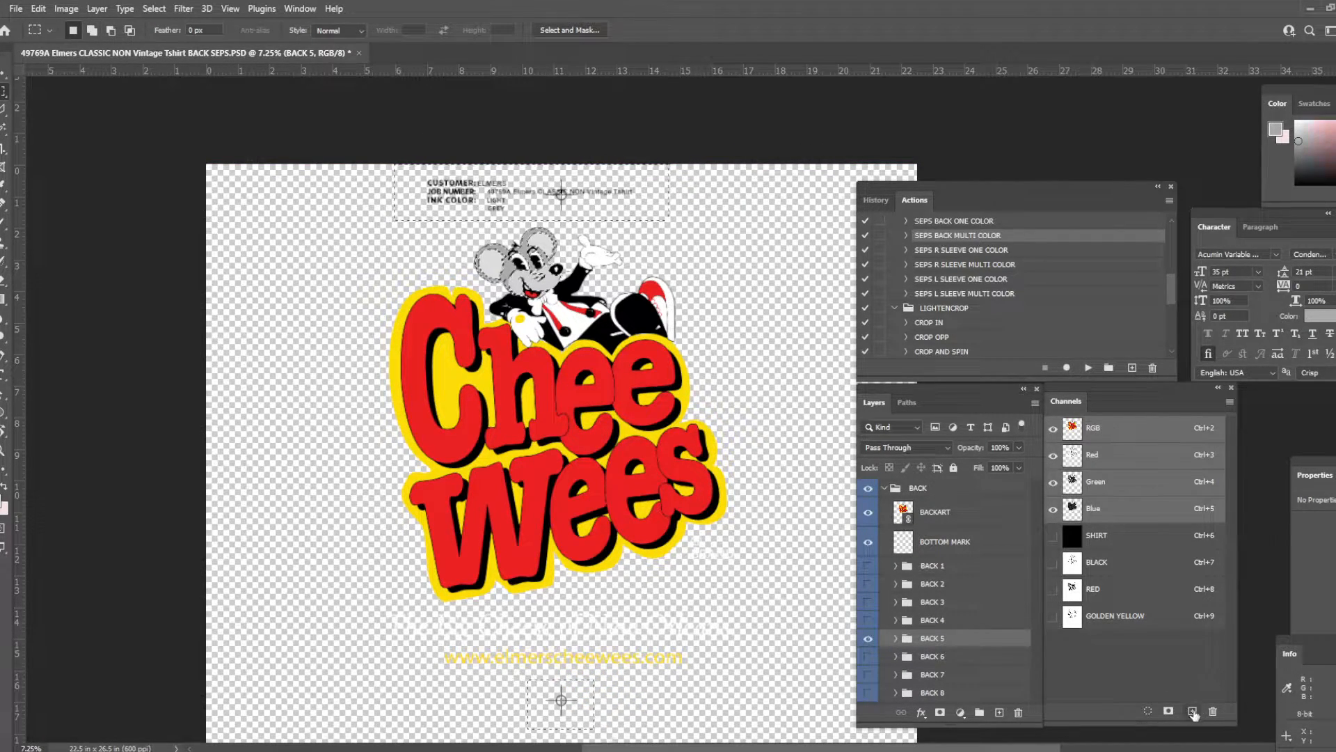
# - Create a new channel with a white background, fill the grey-area selection with black in it, and deselect
pyautogui.click(1192, 711)
pyautogui.hotkey('ctrl', 'a')
pyautogui.hotkey('ctrl', 'BackSpace')
pyautogui.hotkey('ctrl', 'shift', 'v')
pyautogui.press('x')
pyautogui.hotkey('ctrl', 'BackSpace')
pyautogui.hotkey('ctrl', 'z')
pyautogui.hotkey('ctrl', 'd')
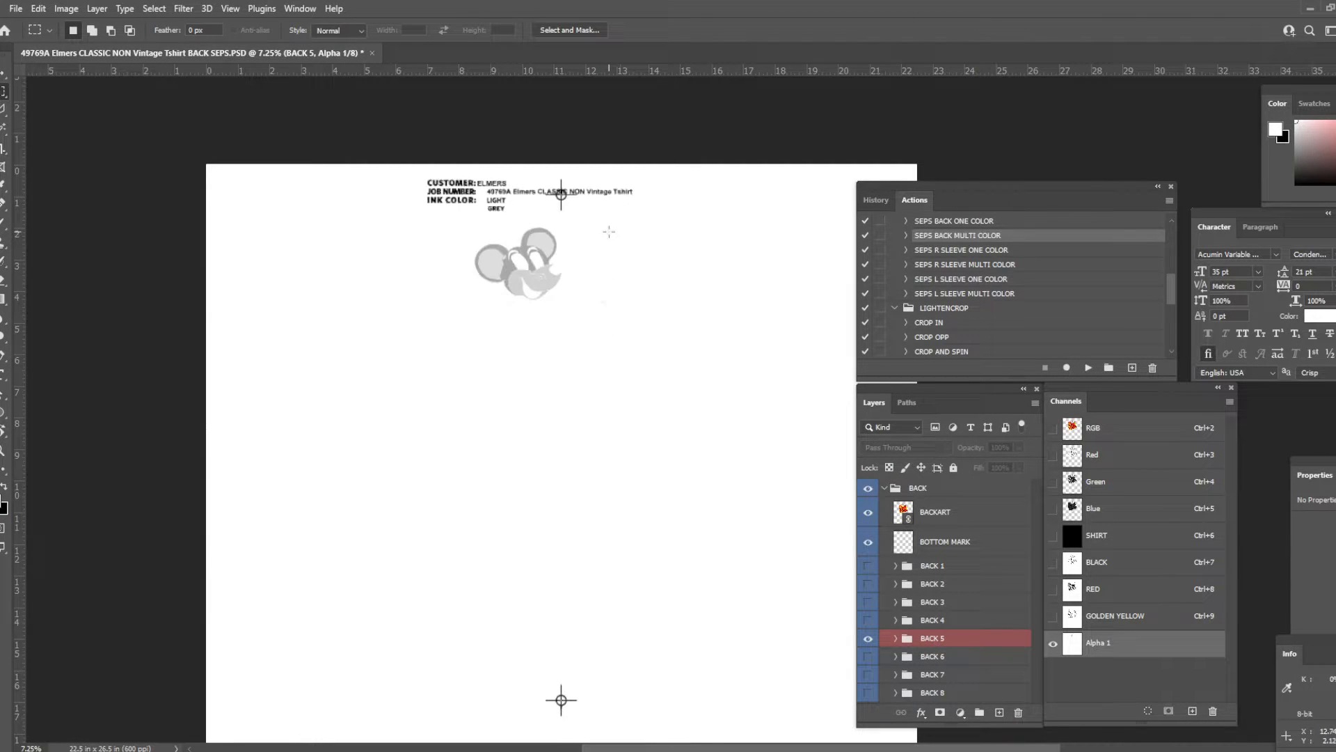
# - Clear stray specks from the new channel's artwork area by cutting out the mouse head, erasing the area and pasting the head back
pyautogui.scroll(5, 568, 277)
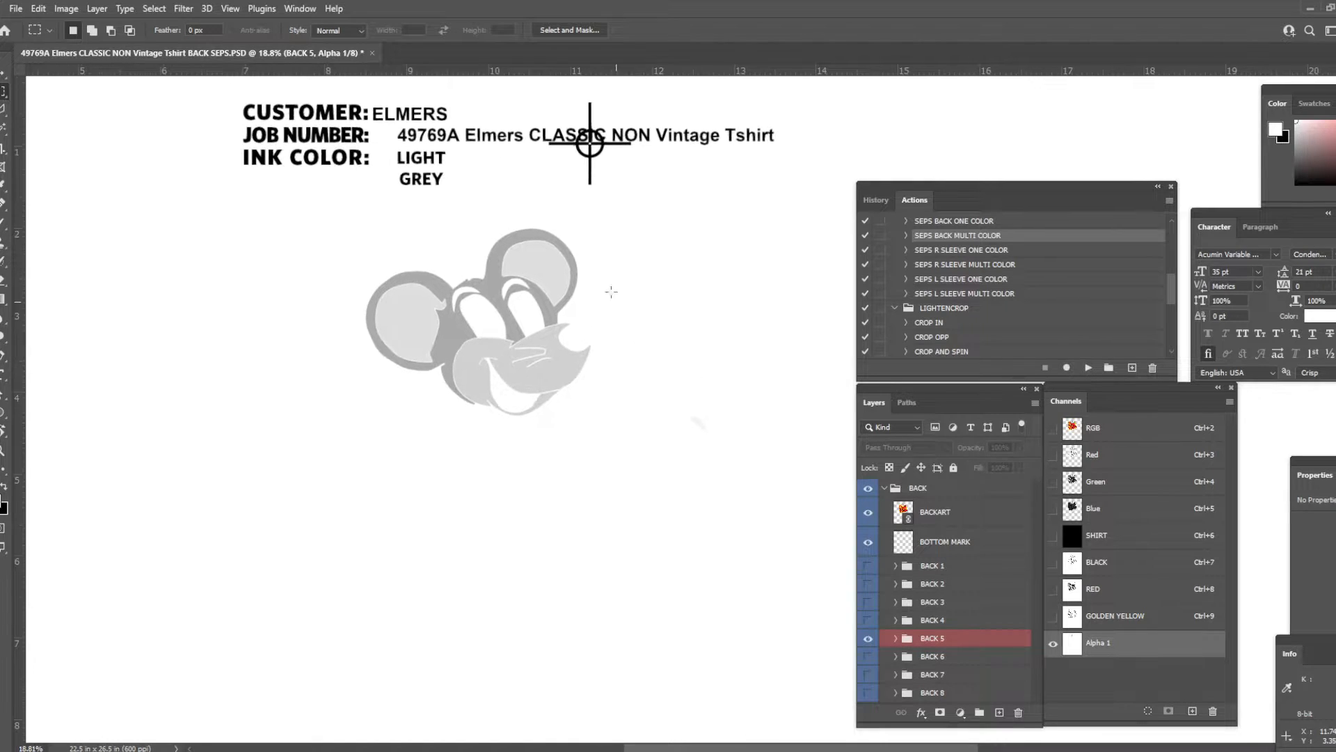
pyautogui.moveTo(594, 221); pyautogui.dragTo(355, 430)
pyautogui.press('x')
pyautogui.press('Delete')
pyautogui.scroll(3, 764, 501)
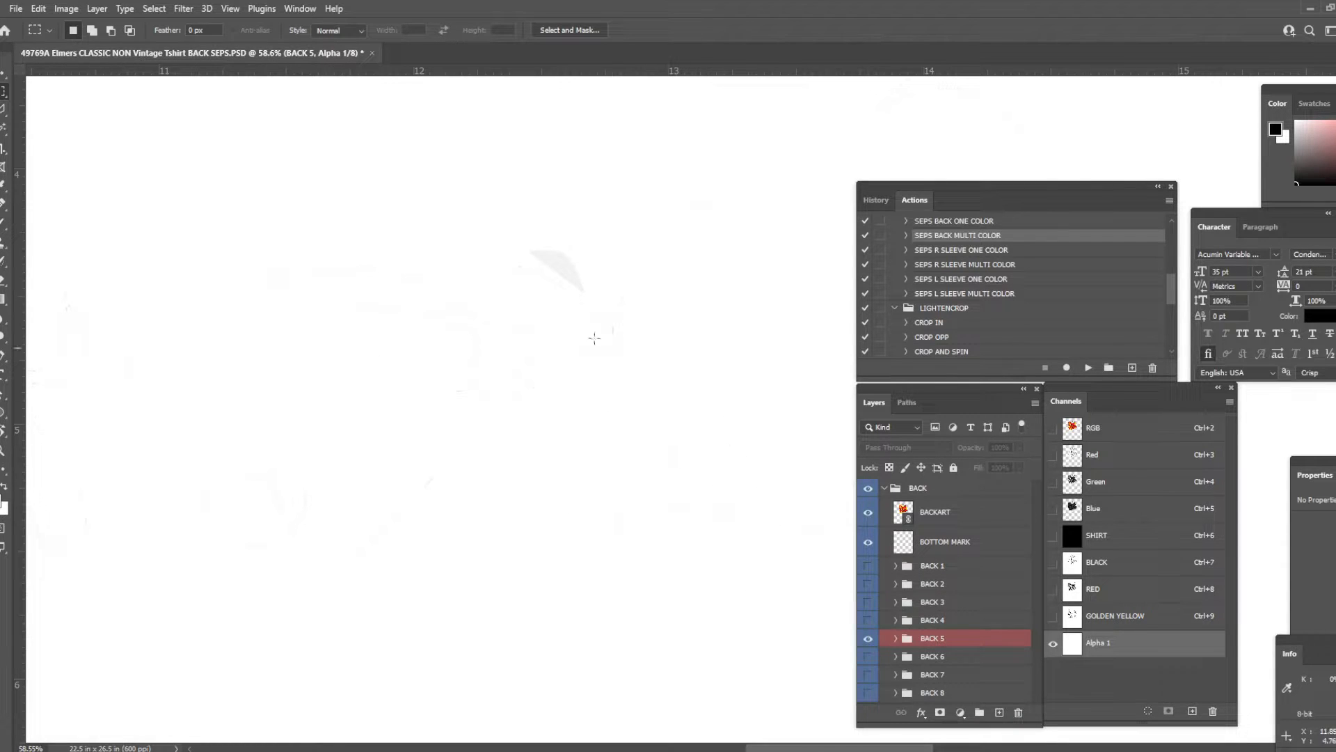
pyautogui.scroll(-5, 706, 465)
pyautogui.scroll(-1, 726, 464)
pyautogui.moveTo(799, 257); pyautogui.dragTo(252, 702)
pyautogui.moveTo(626, 591); pyautogui.dragTo(683, 436)
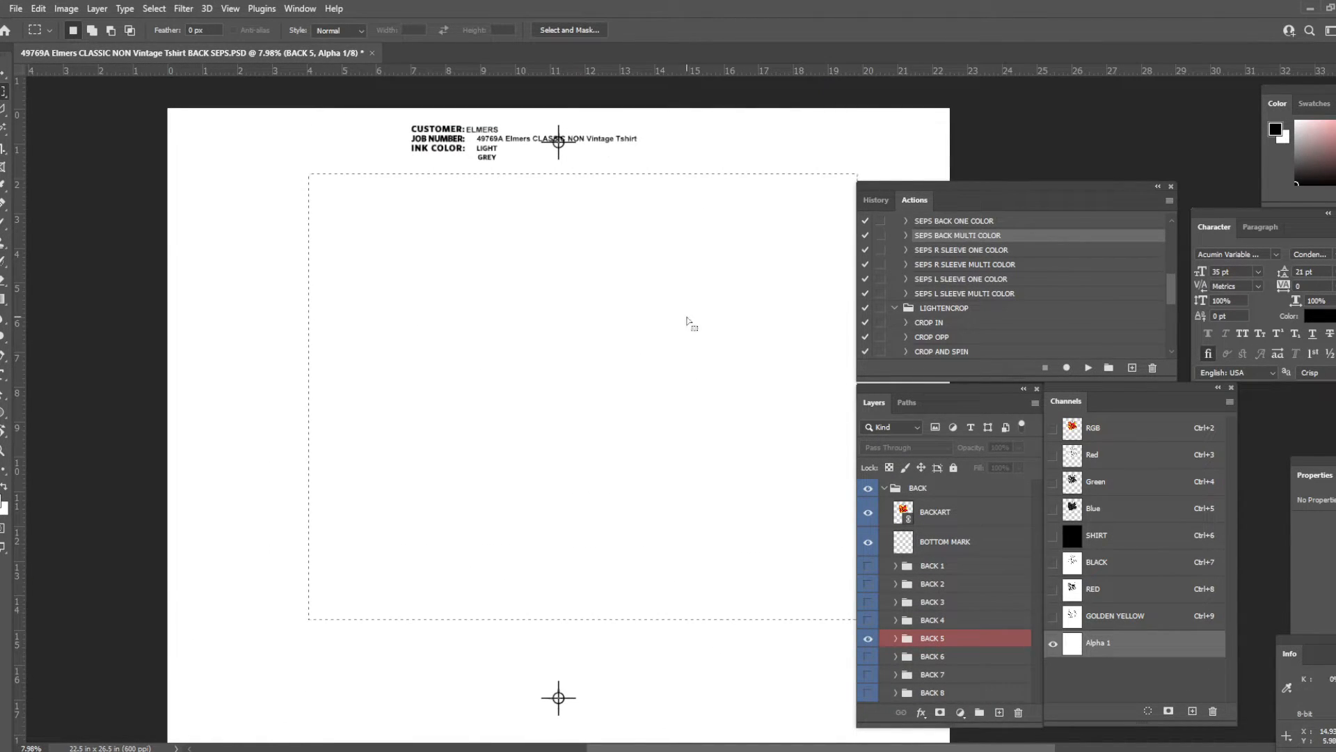
pyautogui.hotkey('ctrl', 'v')
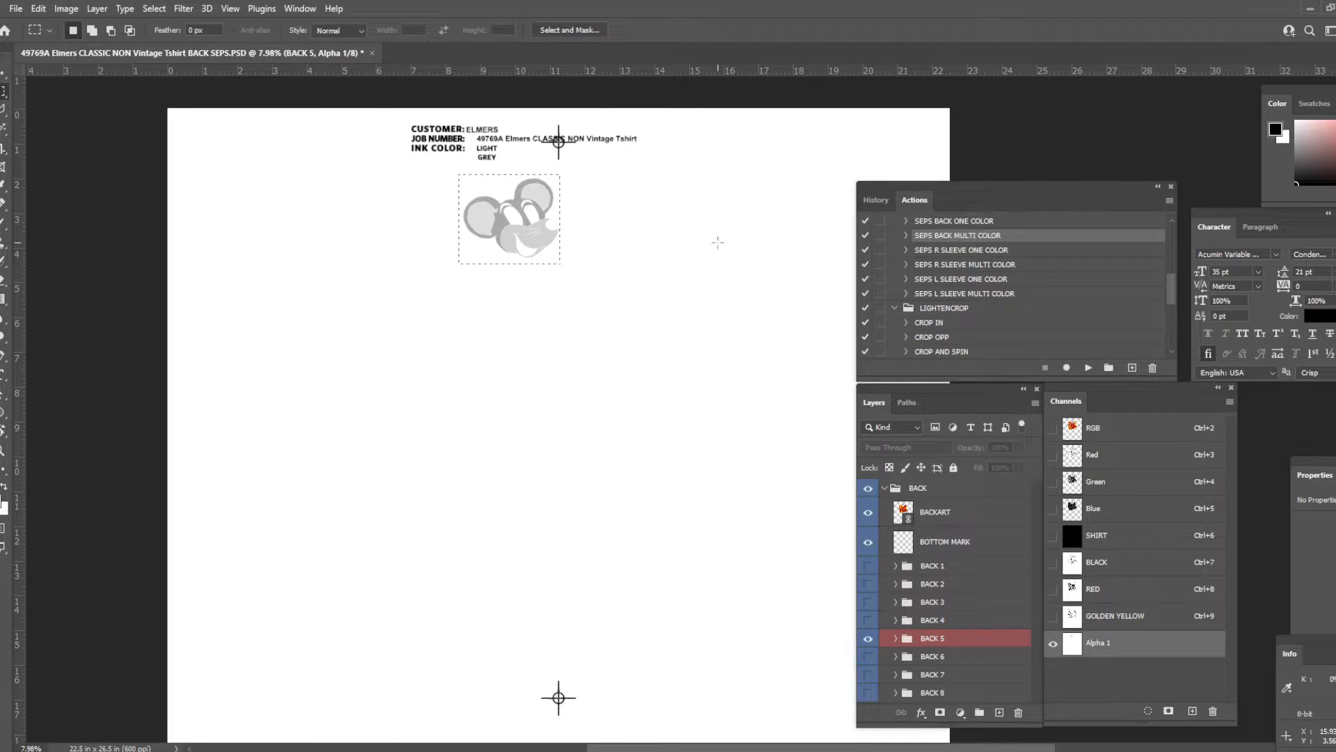
# - Darken the mouse head in the new channel using Levels with black input 157 and midtone 1.25
pyautogui.hotkey('ctrl', 'l')
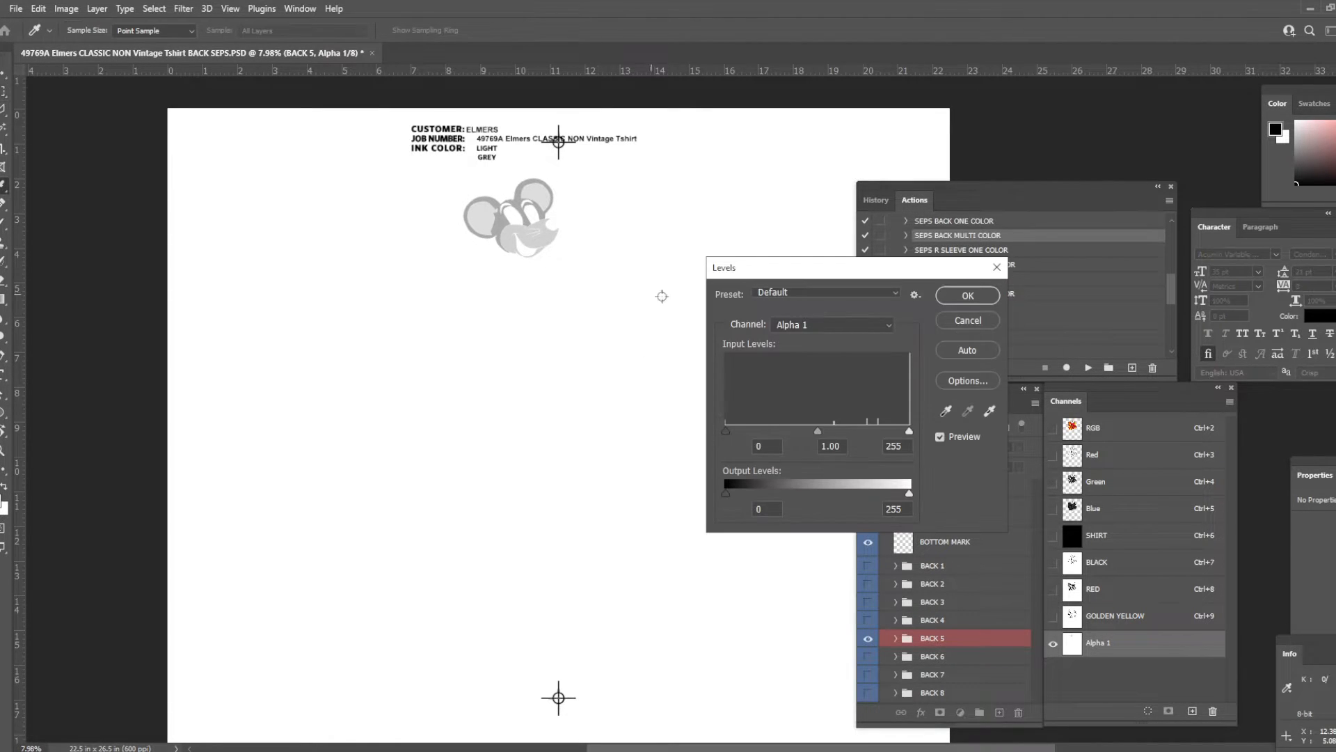
pyautogui.moveTo(728, 430); pyautogui.dragTo(868, 430)
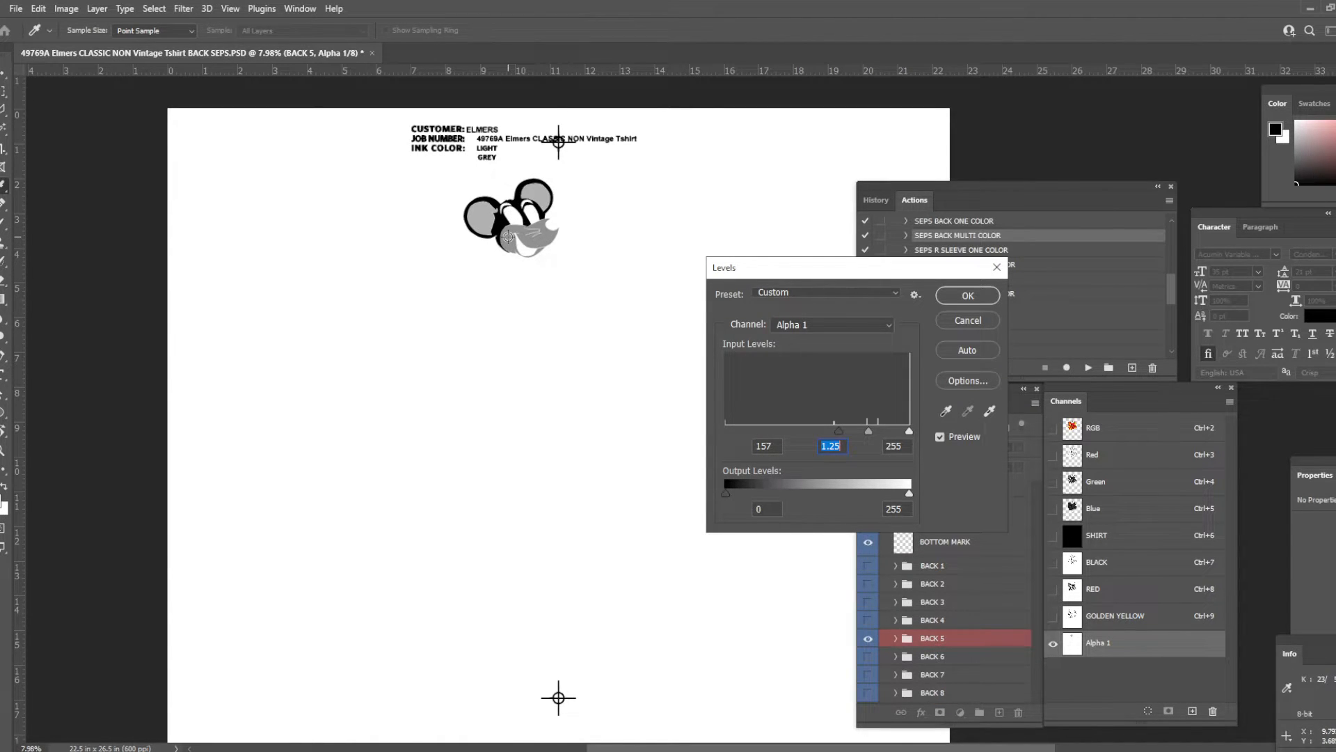
pyautogui.press('Return')
# - Define the new channel as a spot color named LIGHT GREY, changing its solidity and picking a grey ink color
pyautogui.doubleClick(1139, 643)
pyautogui.write('LIGHT GREY')
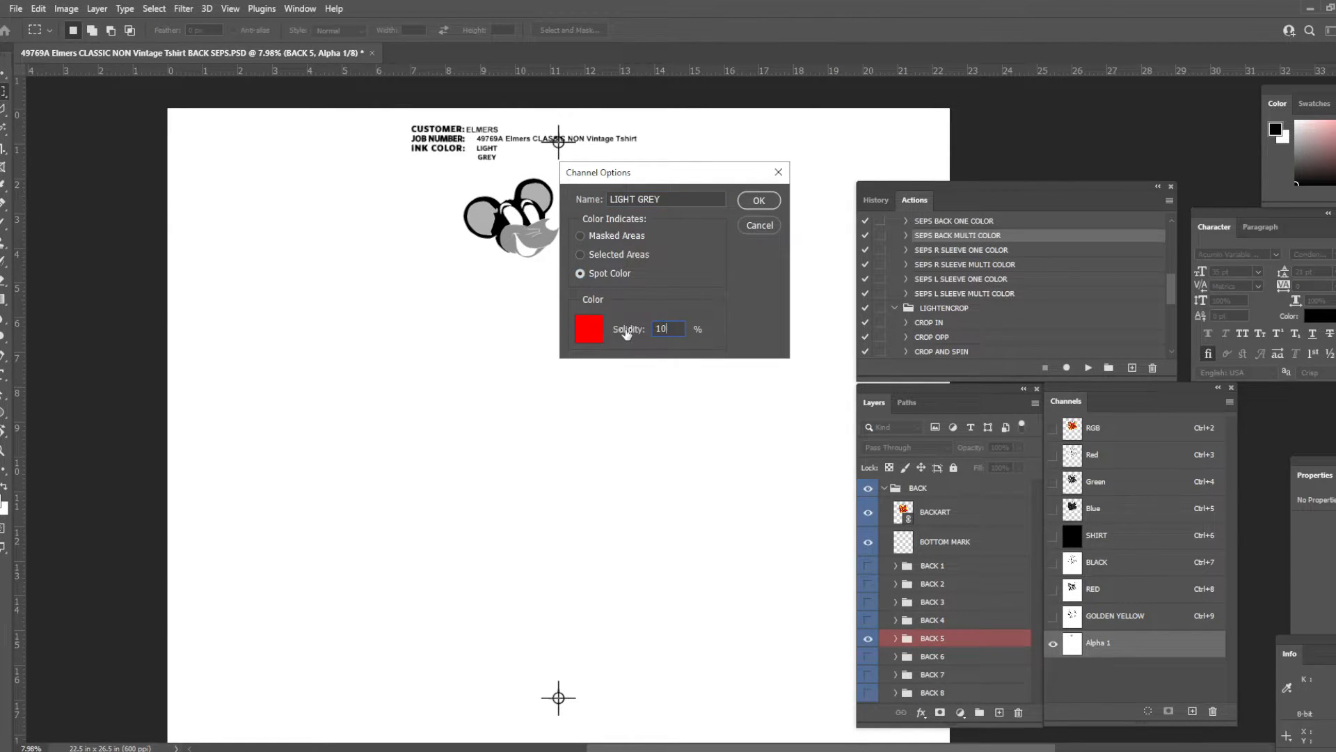
pyautogui.click(592, 331)
pyautogui.click(480, 565)
pyautogui.press('Return')
pyautogui.press('Return')
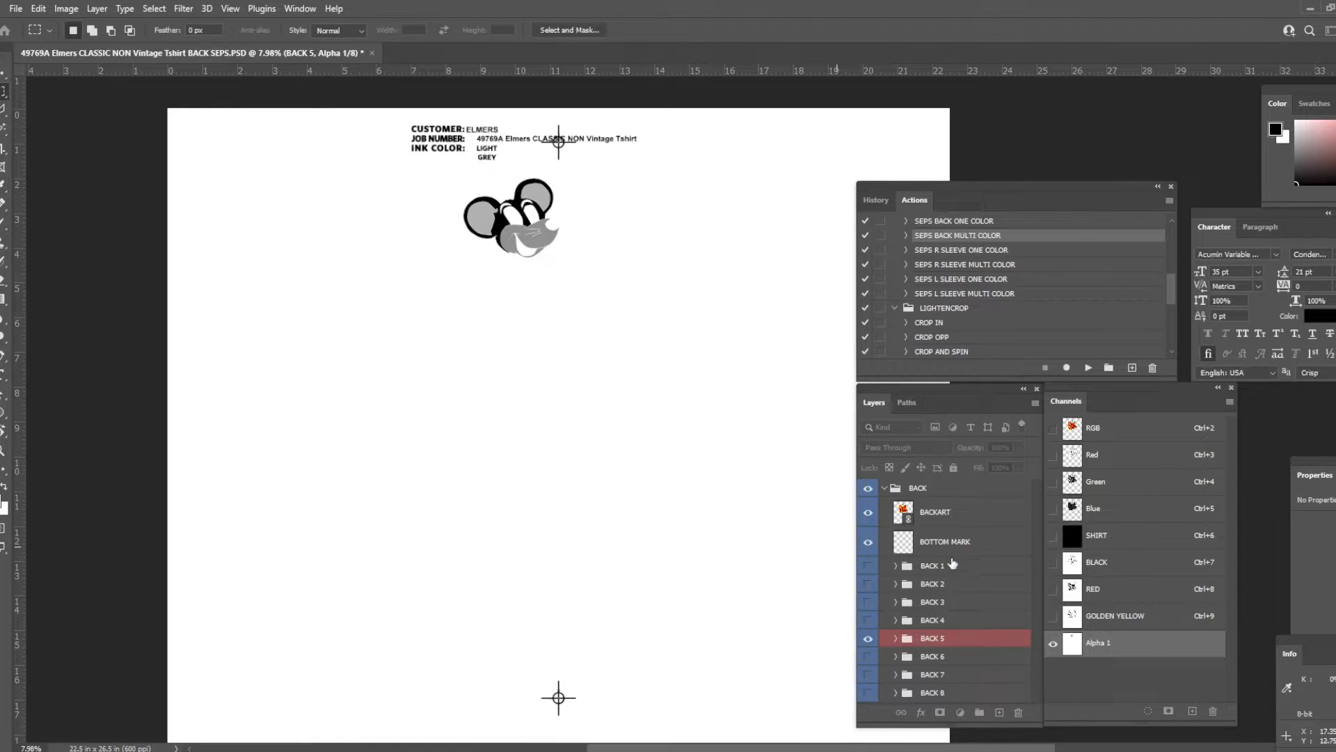
# - Show the RGB composite with the BACK 6 label group and select all white areas with Color Range, sampling the mouse's shirt front
pyautogui.click(1096, 428)
pyautogui.click(867, 656)
pyautogui.click(868, 638)
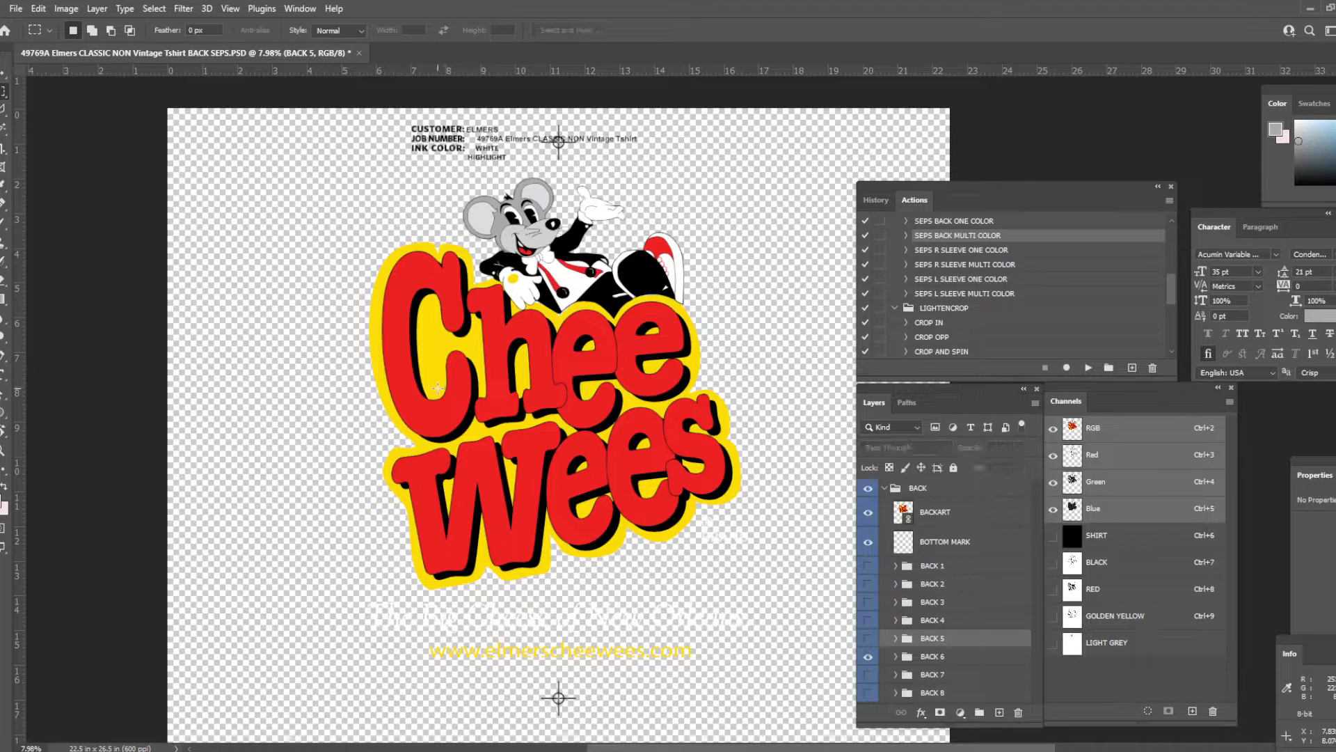
pyautogui.click(155, 8)
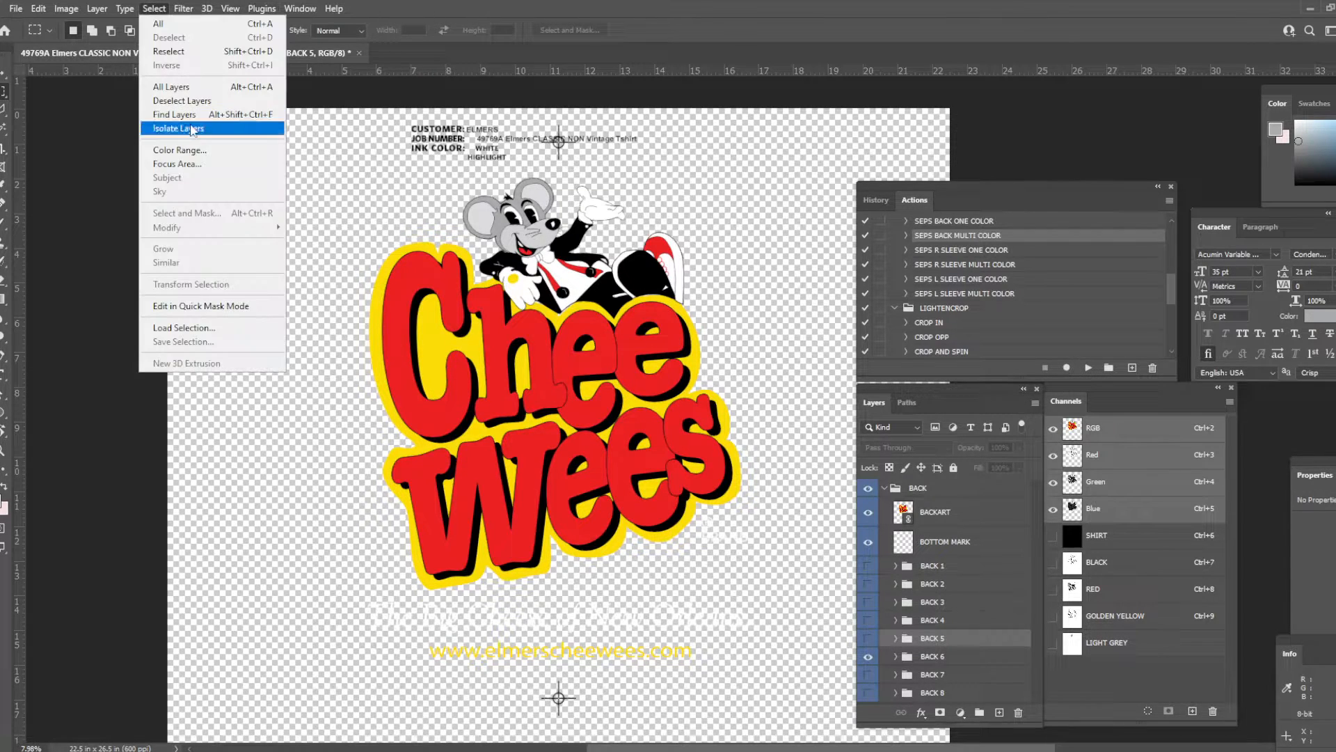
pyautogui.click(171, 149)
pyautogui.click(561, 267)
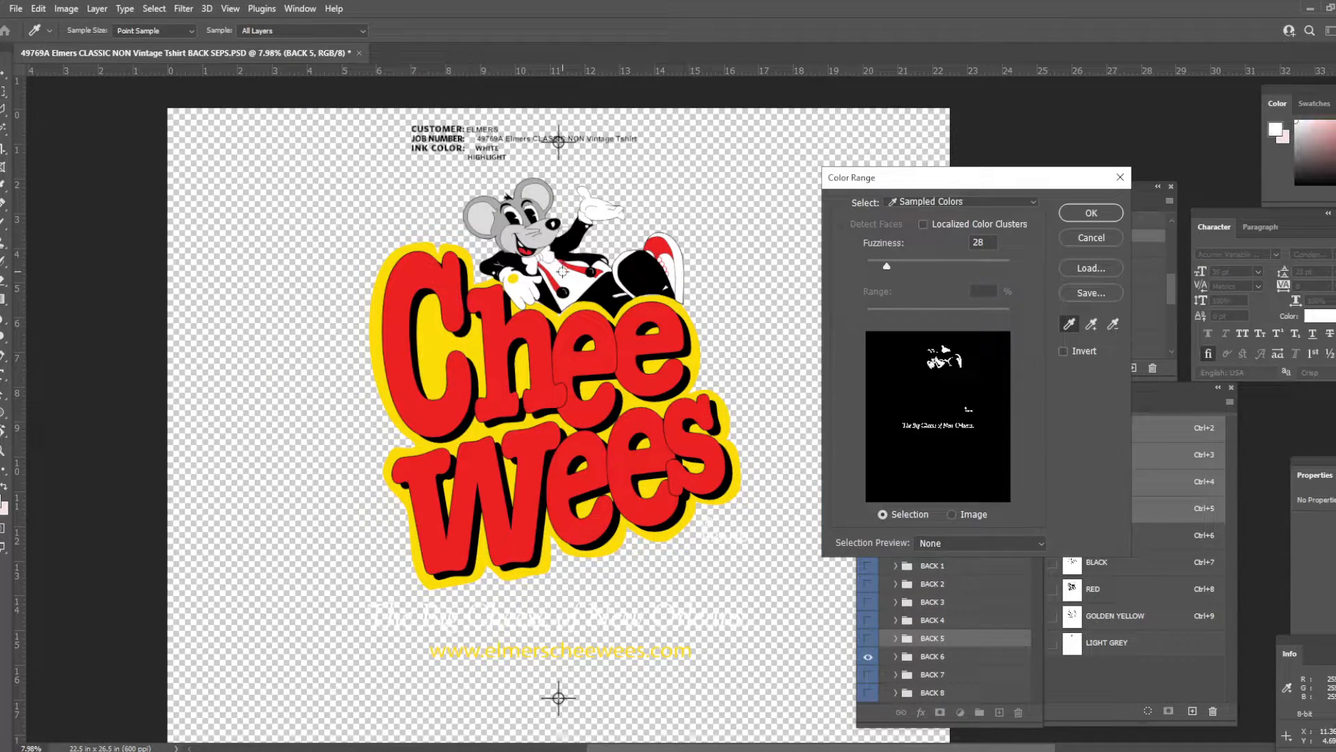
pyautogui.moveTo(925, 264); pyautogui.dragTo(917, 261)
pyautogui.press('Return')
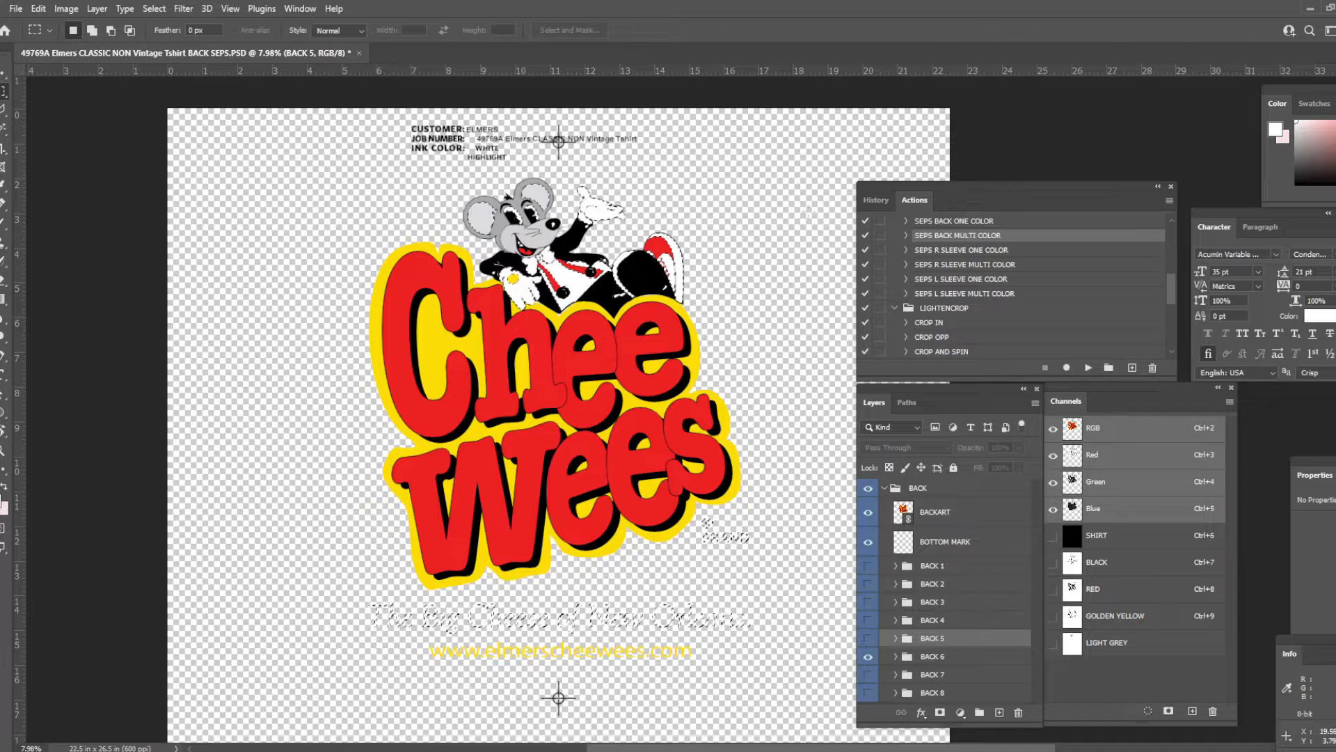
# - Add the white highlight header label block and the bottom registration mark to the white-area selection
pyautogui.moveTo(407, 101); pyautogui.dragTo(682, 169)
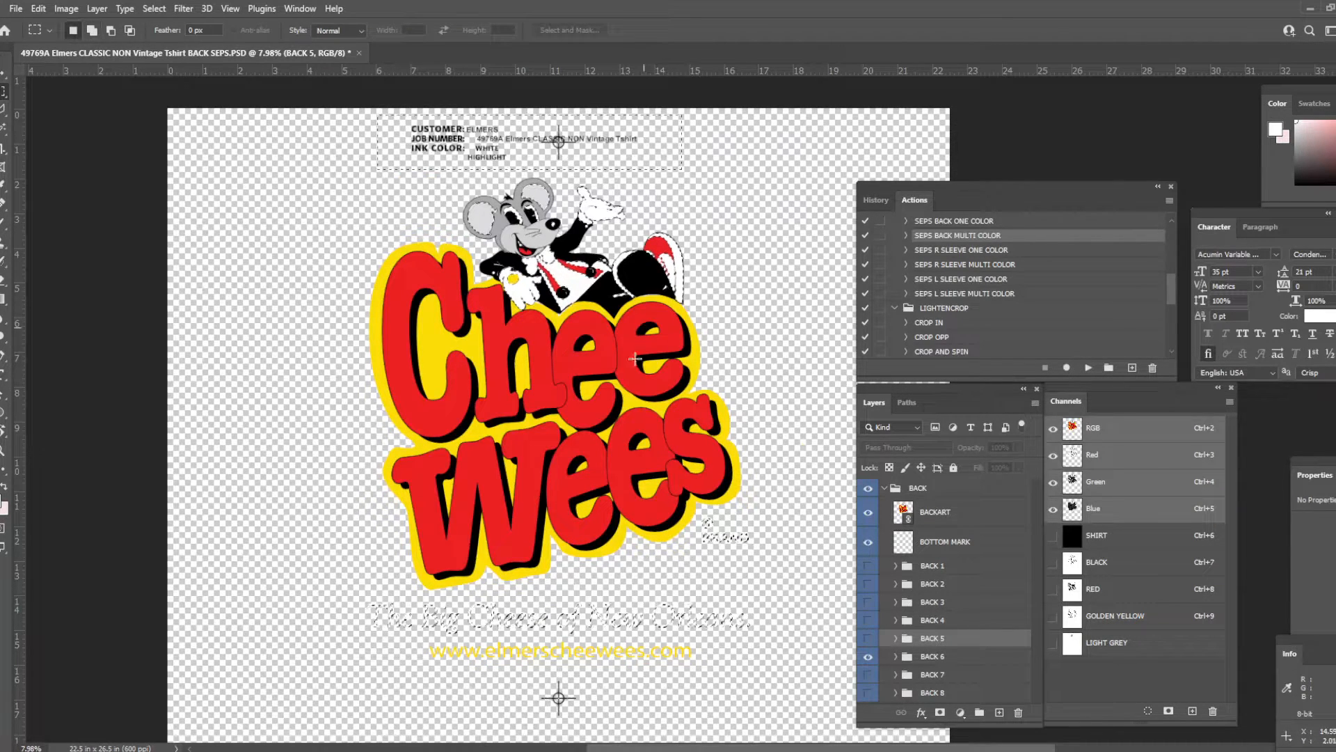
pyautogui.scroll(-1, 612, 390)
pyautogui.moveTo(513, 644); pyautogui.dragTo(613, 692)
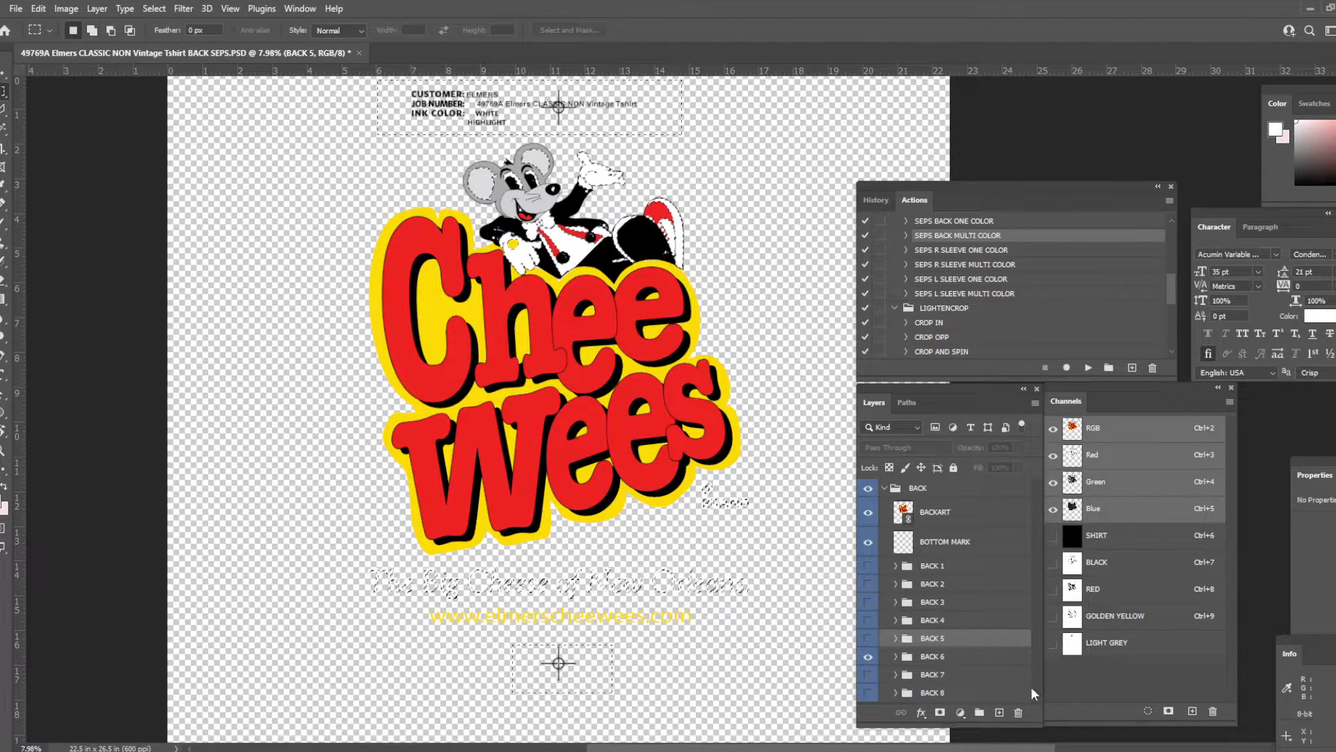
# - Create a new channel with a white background, fill the white-area selection with solid black in it, and deselect
pyautogui.click(1192, 711)
pyautogui.hotkey('ctrl', 'd')
pyautogui.press('x')
# - Select the grey ear and muzzle areas of the mouse head with the Magic Wand, fill them with white, and deselect
pyautogui.press('x')
pyautogui.hotkey('ctrl', 'BackSpace')
pyautogui.press('x')
pyautogui.hotkey('ctrl', 'shift', 'd')
pyautogui.hotkey('ctrl', 'BackSpace')
pyautogui.hotkey('ctrl', 'BackSpace')
pyautogui.hotkey('ctrl', 'd')
pyautogui.moveTo(528, 178); pyautogui.dragTo(586, 350)
pyautogui.scroll(6, 546, 258)
pyautogui.press('w')
pyautogui.click(550, 386)
pyautogui.keyDown('shift'); pyautogui.click(348, 323); pyautogui.keyUp('shift')
pyautogui.keyDown('shift'); pyautogui.click(563, 249); pyautogui.keyUp('shift')
pyautogui.press('x')
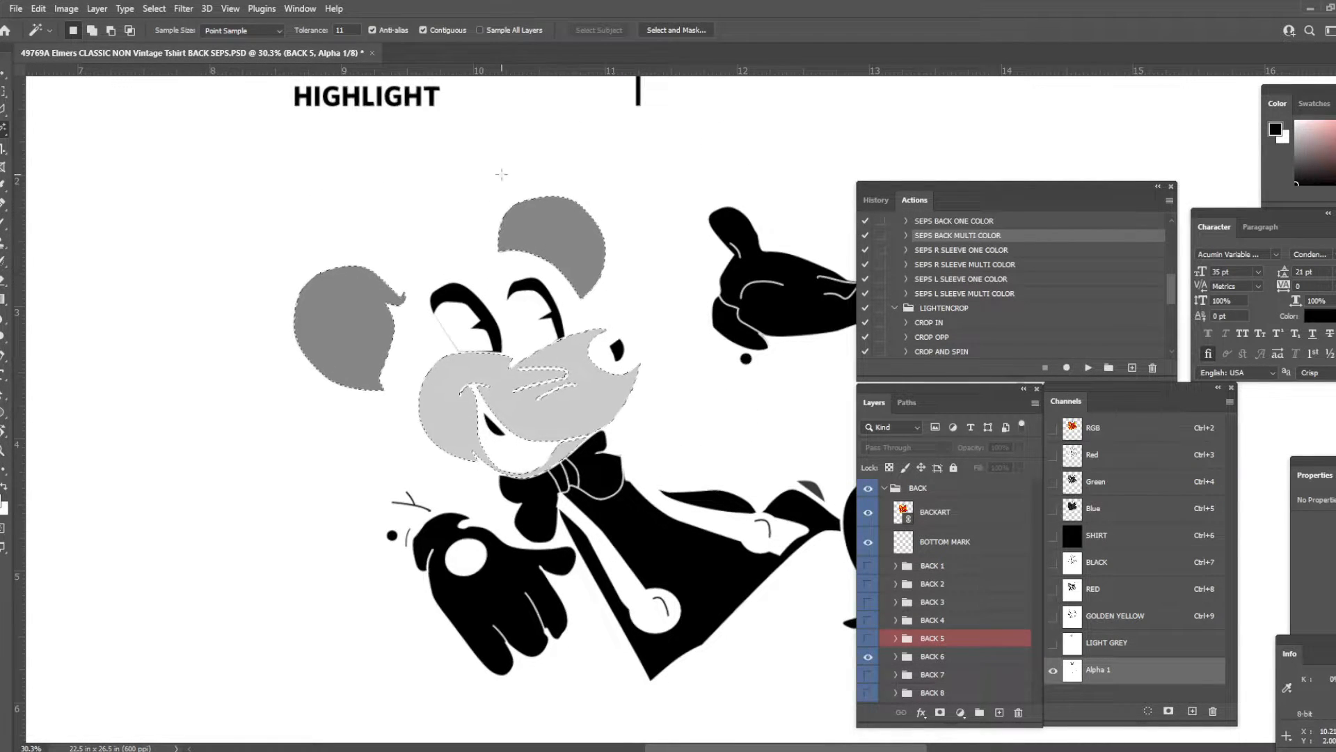
pyautogui.hotkey('ctrl', 'BackSpace')
pyautogui.press('m')
pyautogui.hotkey('ctrl', 'd')
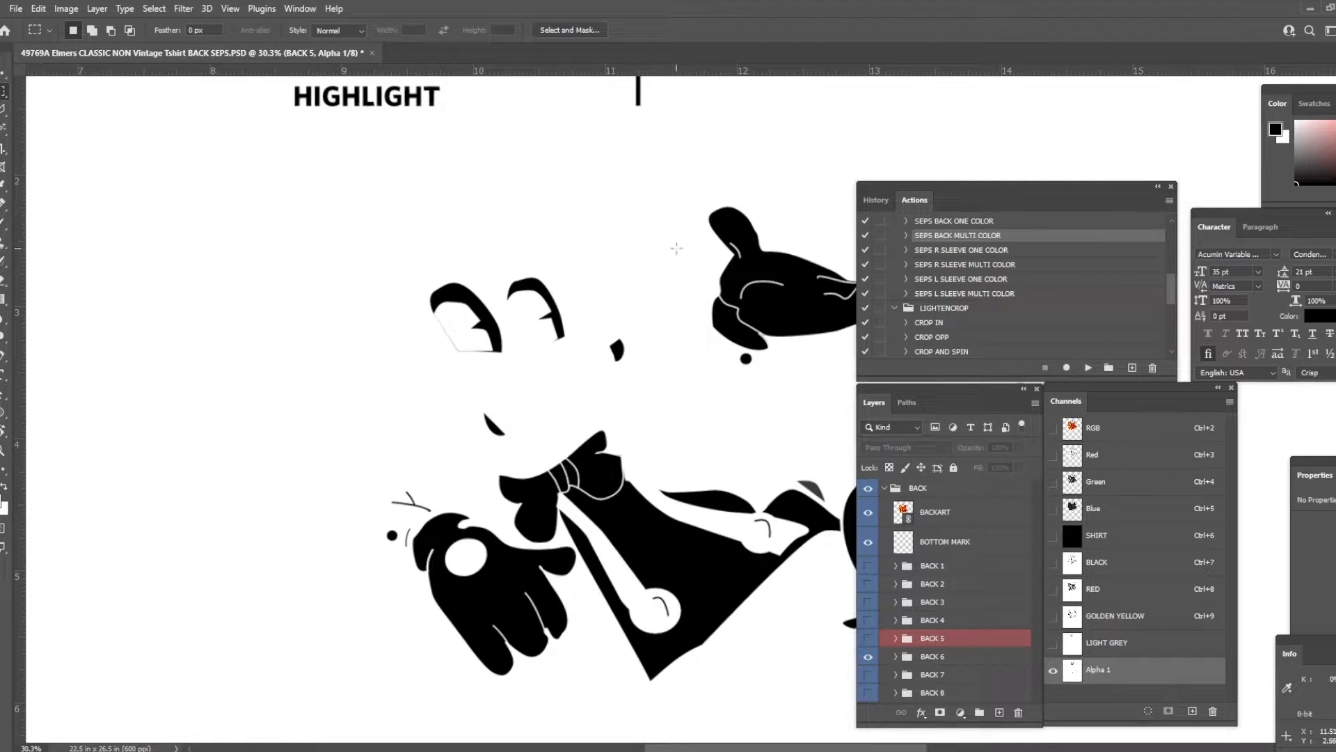
# - Define the new channel as a spot color named WHITE HL with 100% solidity
pyautogui.scroll(-10, 676, 248)
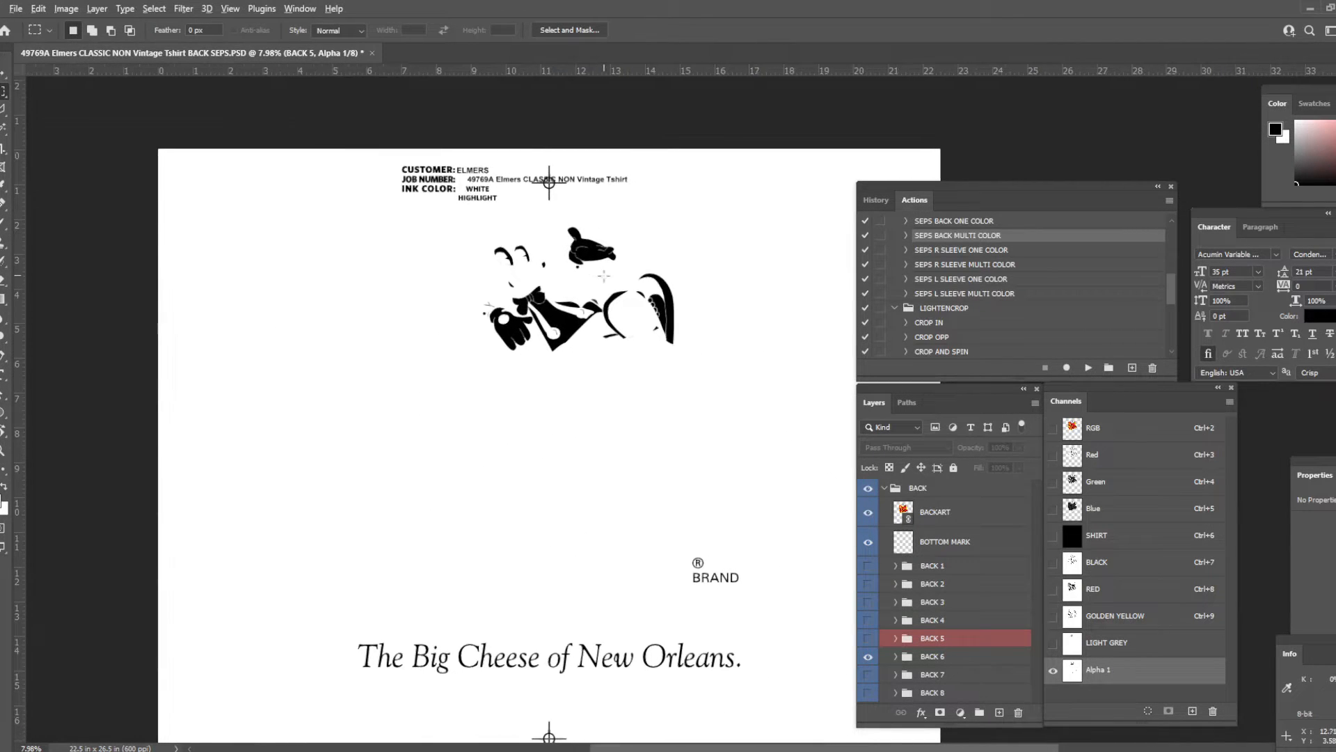
pyautogui.scroll(-1, 603, 275)
pyautogui.press('v')
pyautogui.doubleClick(1150, 669)
pyautogui.write('WHIT')
pyautogui.press('Down')
pyautogui.press('Down')
pyautogui.press('Tab')
pyautogui.write('1')
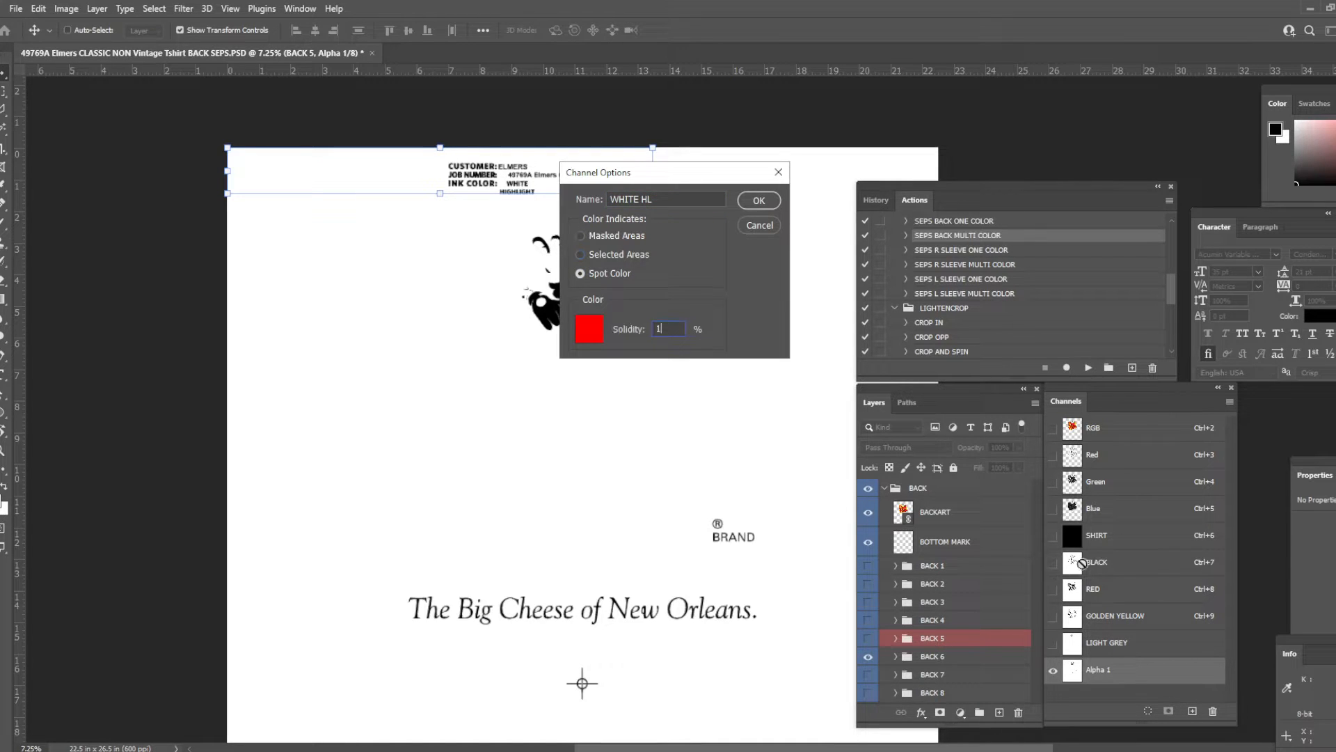
pyautogui.press('Return')
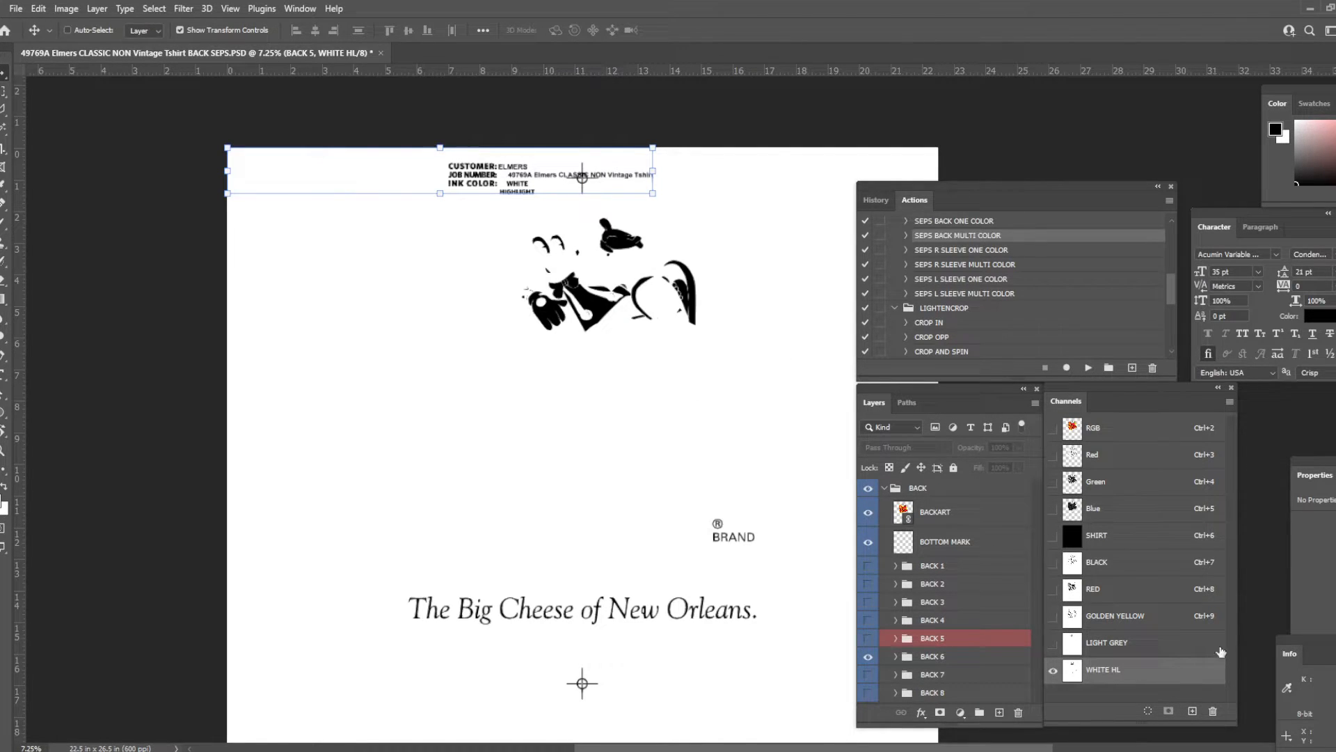
# - Set the WHITE HL channel's ink color to a neutral off-white at 92% brightness
pyautogui.doubleClick(1170, 678)
pyautogui.click(574, 279)
pyautogui.moveTo(525, 576); pyautogui.dragTo(474, 517)
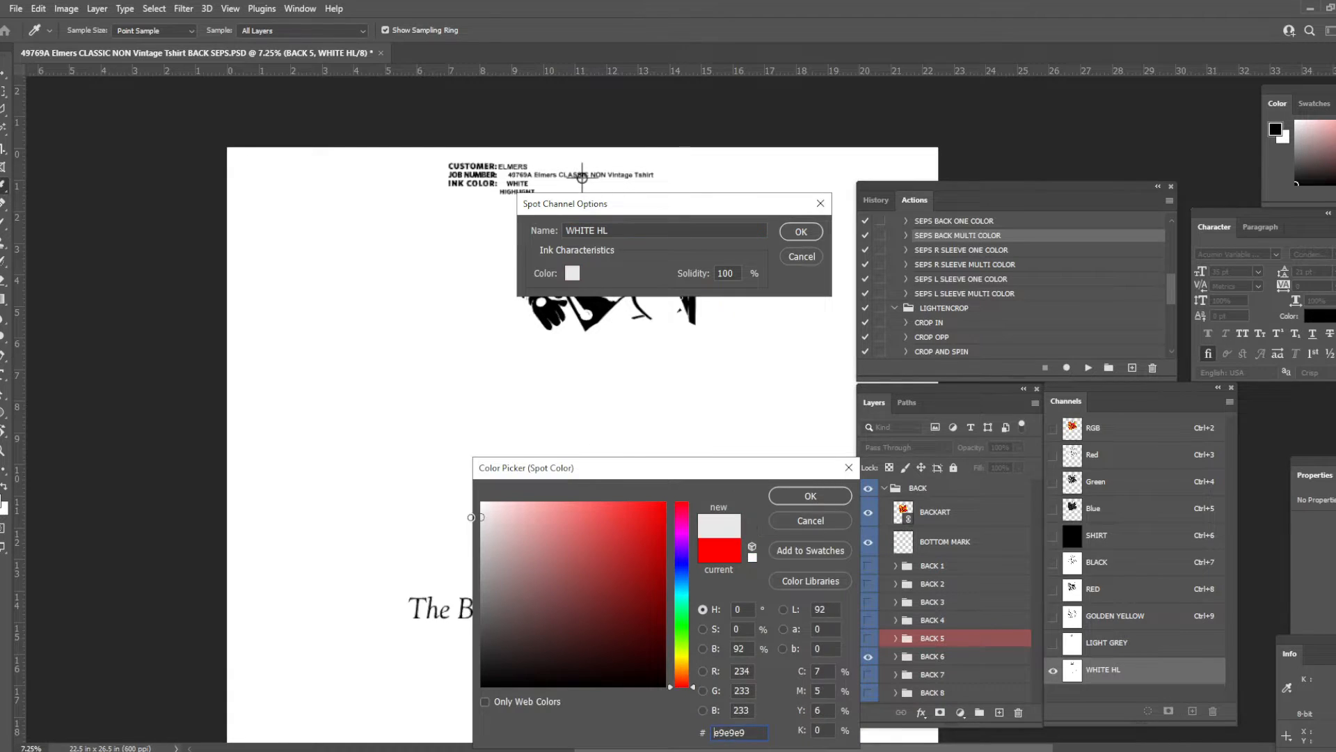
pyautogui.press('Return')
pyautogui.press('Return')
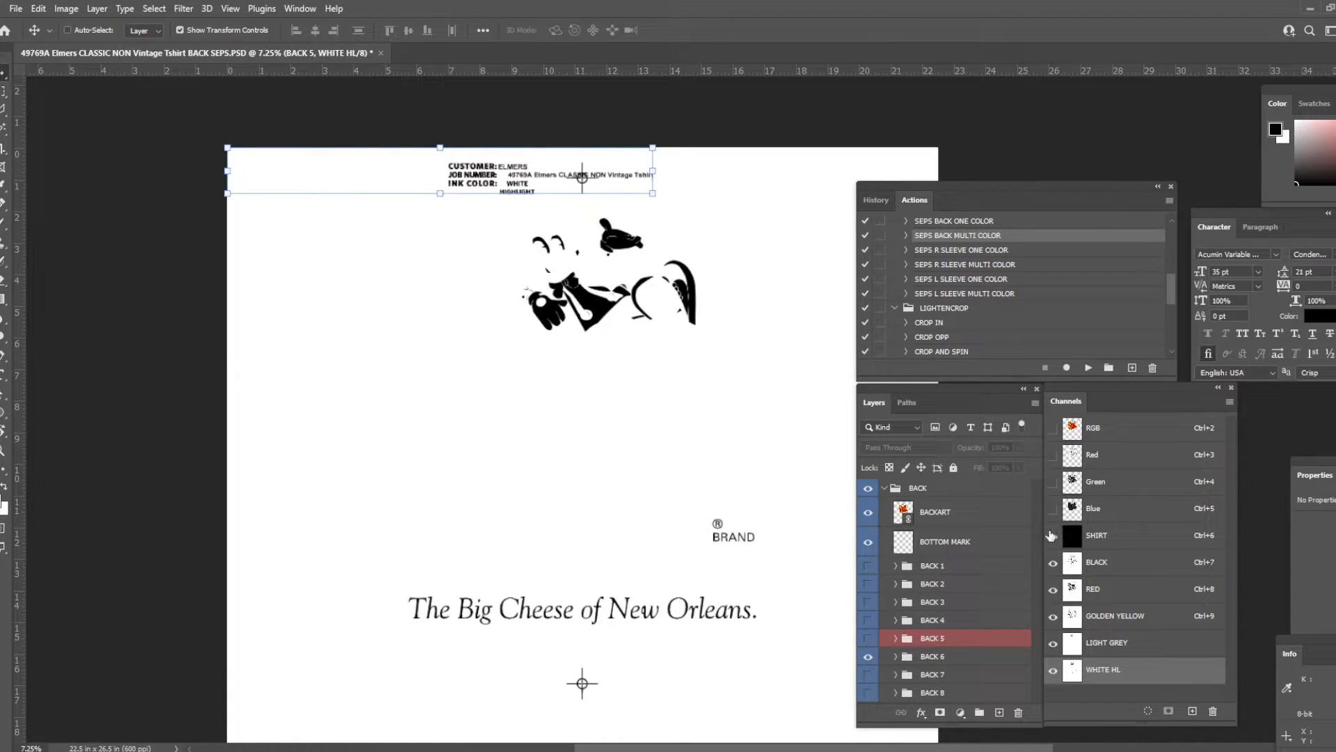
# - Show the SHIRT channel together with the ink channels and set the GOLDEN YELLOW ink color to yellow f0ff00
pyautogui.click(1052, 535)
pyautogui.click(1098, 617)
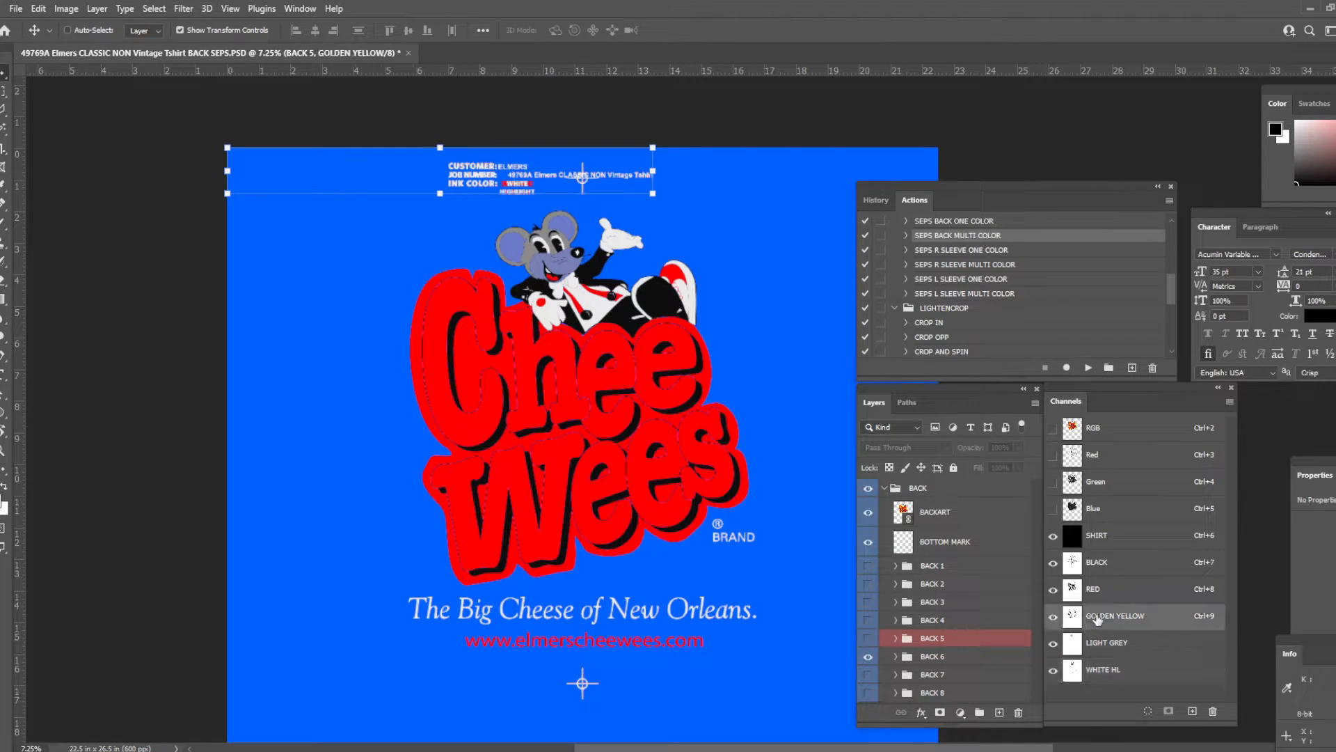
pyautogui.doubleClick(1157, 619)
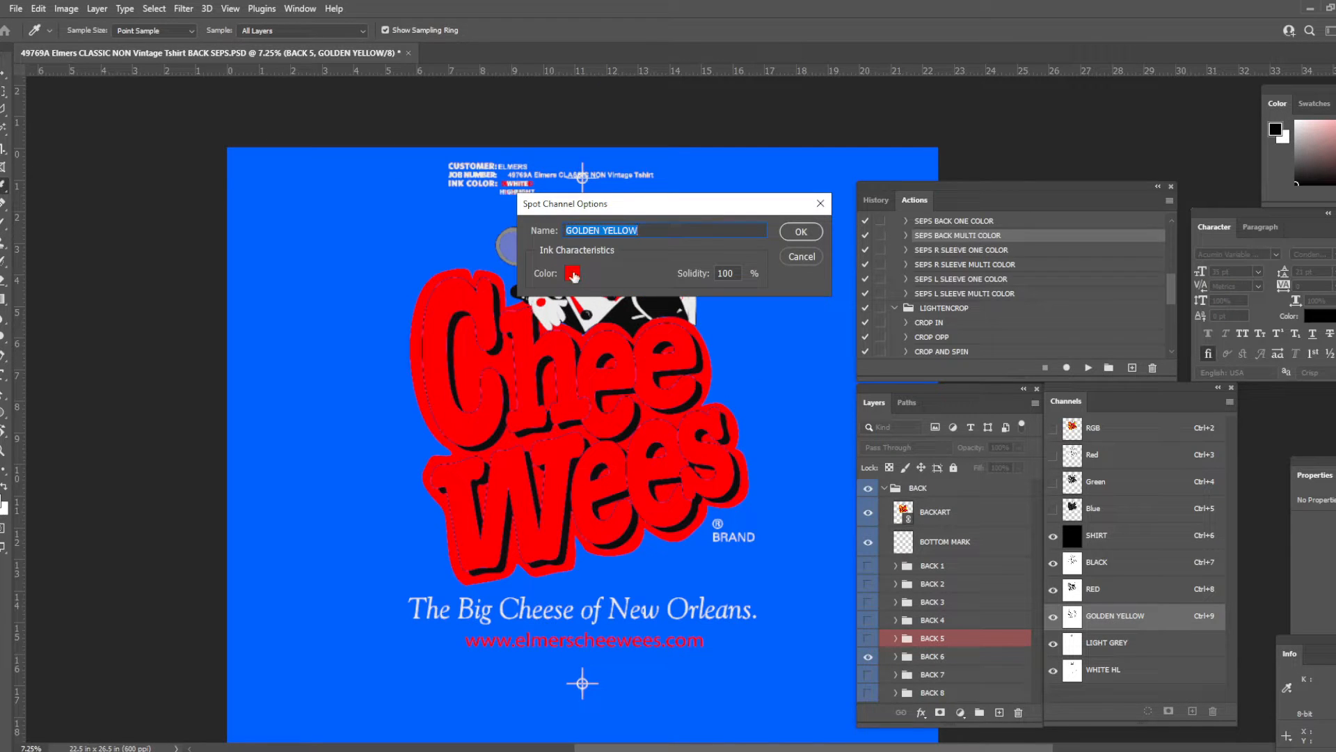
pyautogui.click(572, 272)
pyautogui.click(679, 654)
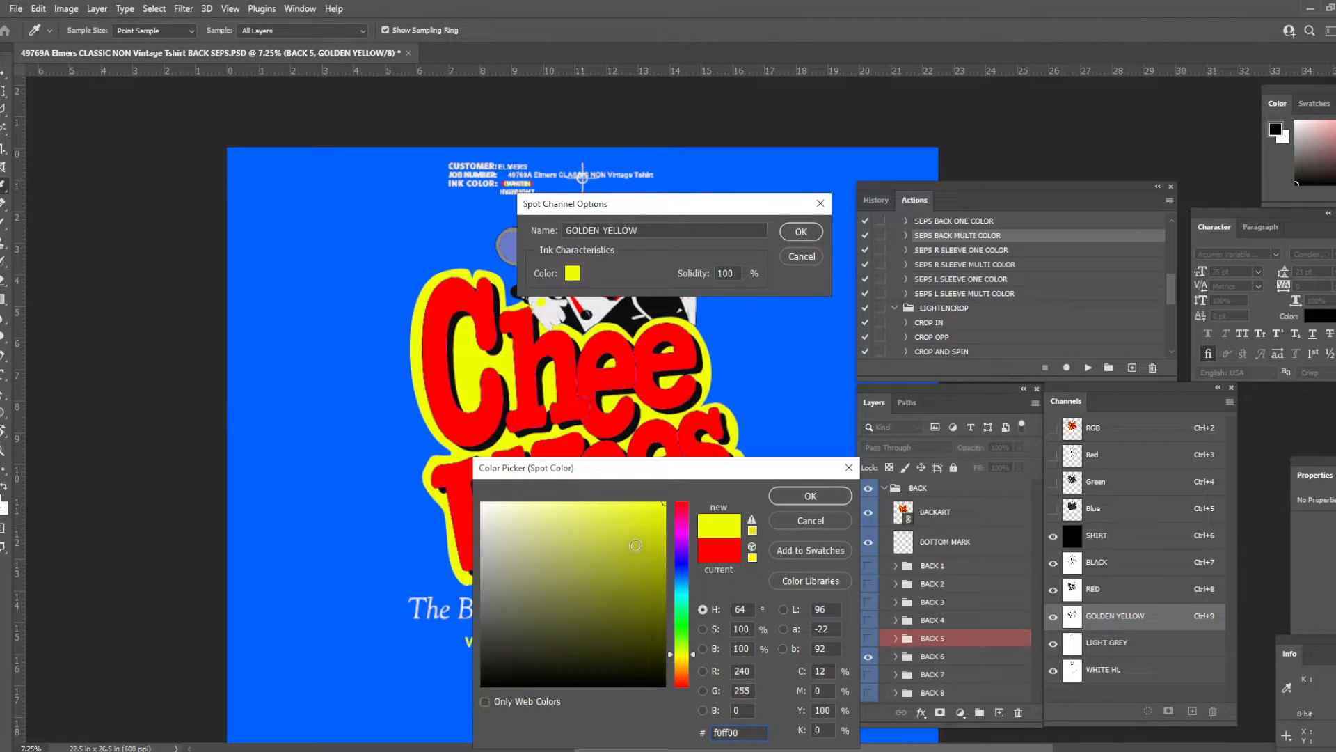
pyautogui.press('Return')
pyautogui.press('Return')
pyautogui.moveTo(651, 261); pyautogui.dragTo(673, 301)
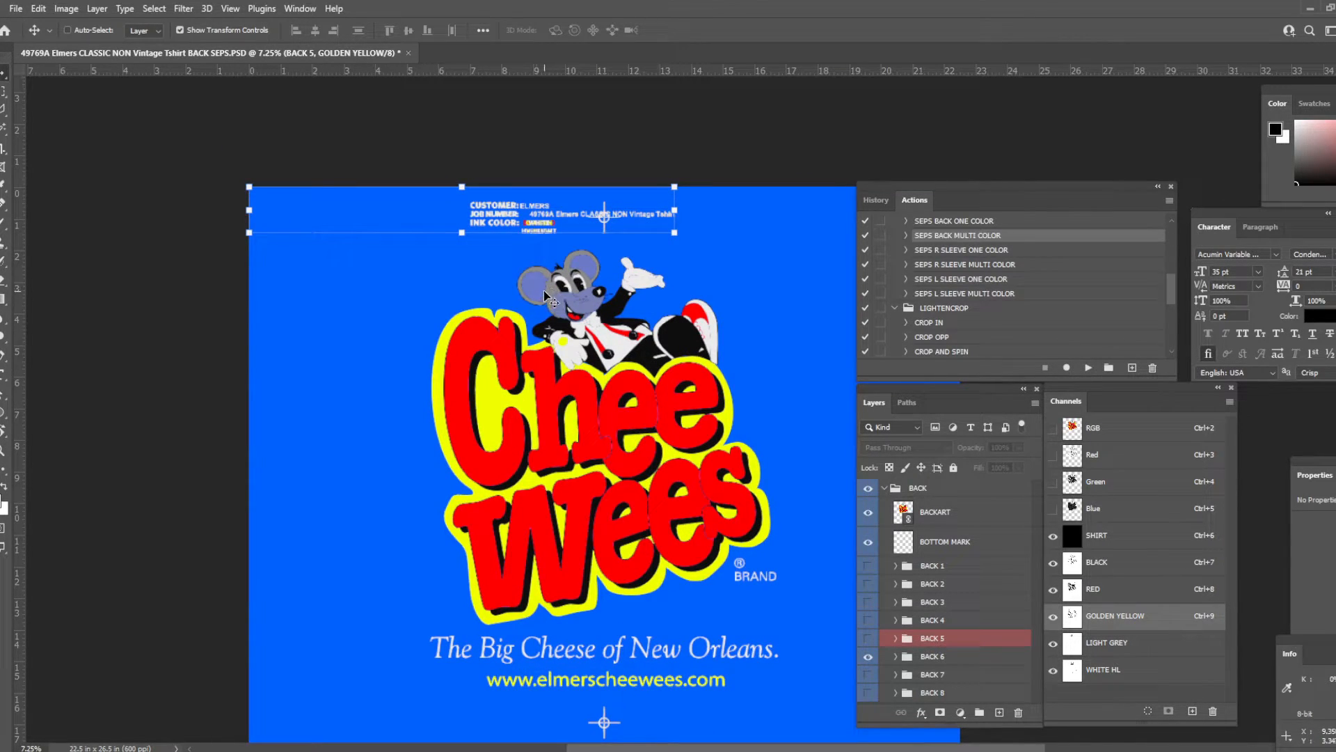
# - Load the combined selection of the WHITE HL, LIGHT GREY, GOLDEN YELLOW and RED channels
pyautogui.moveTo(620, 355); pyautogui.dragTo(605, 356)
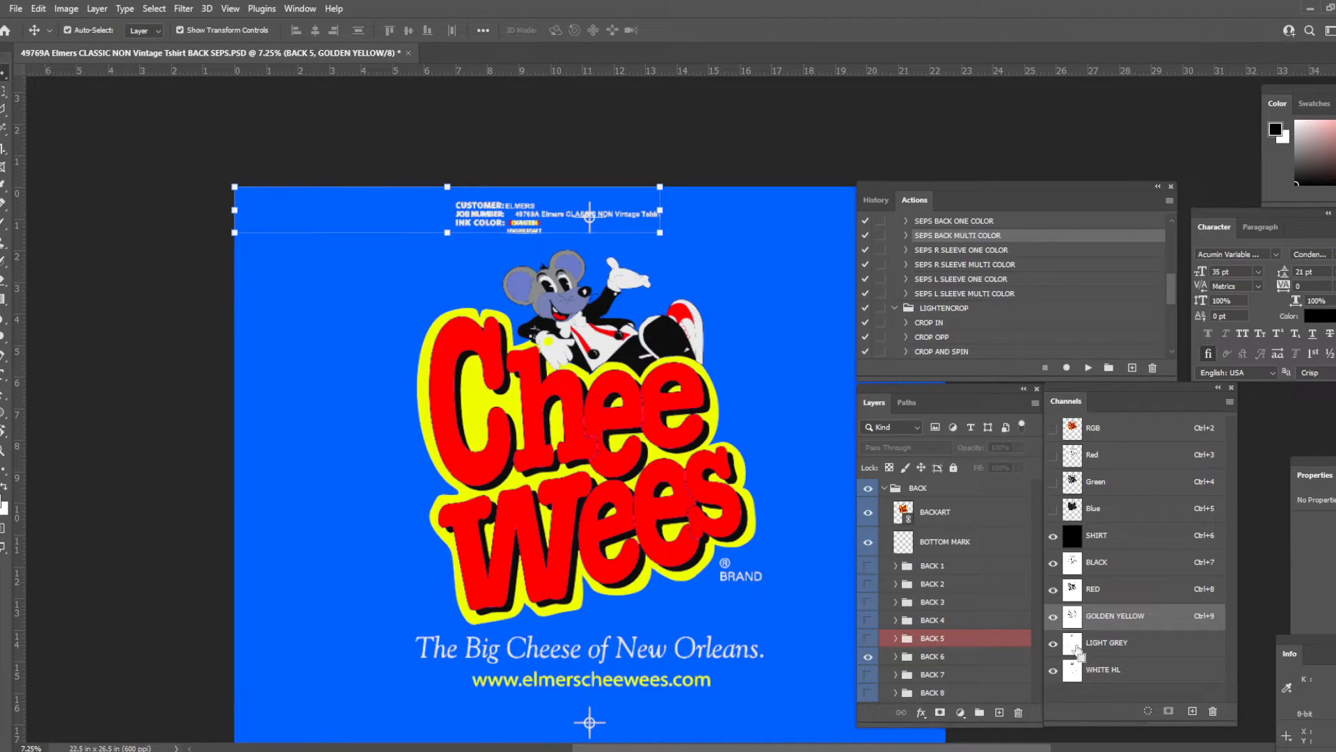
pyautogui.keyDown('ctrl'); pyautogui.click(1073, 672); pyautogui.keyUp('ctrl')
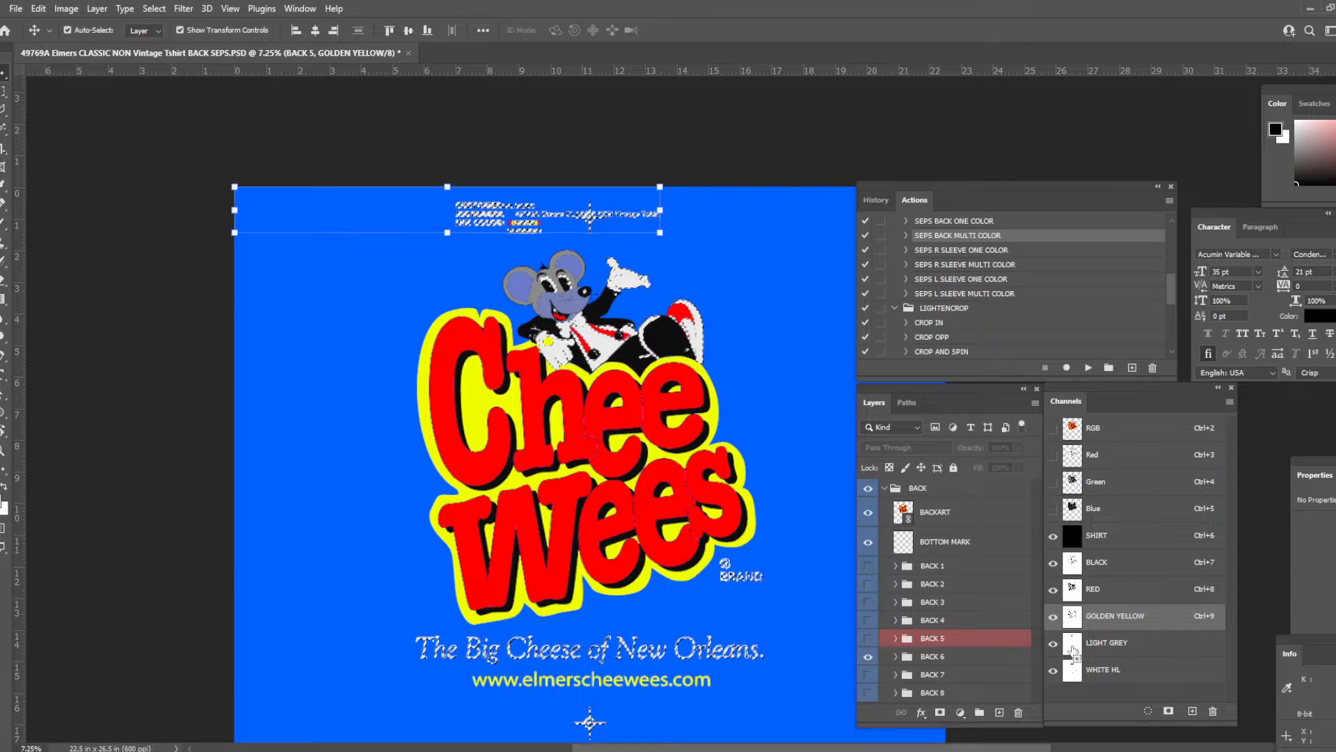
pyautogui.keyDown('ctrl'); pyautogui.click(1072, 648); pyautogui.keyUp('ctrl')
pyautogui.keyDown('ctrl'); pyautogui.click(1072, 617); pyautogui.keyUp('ctrl')
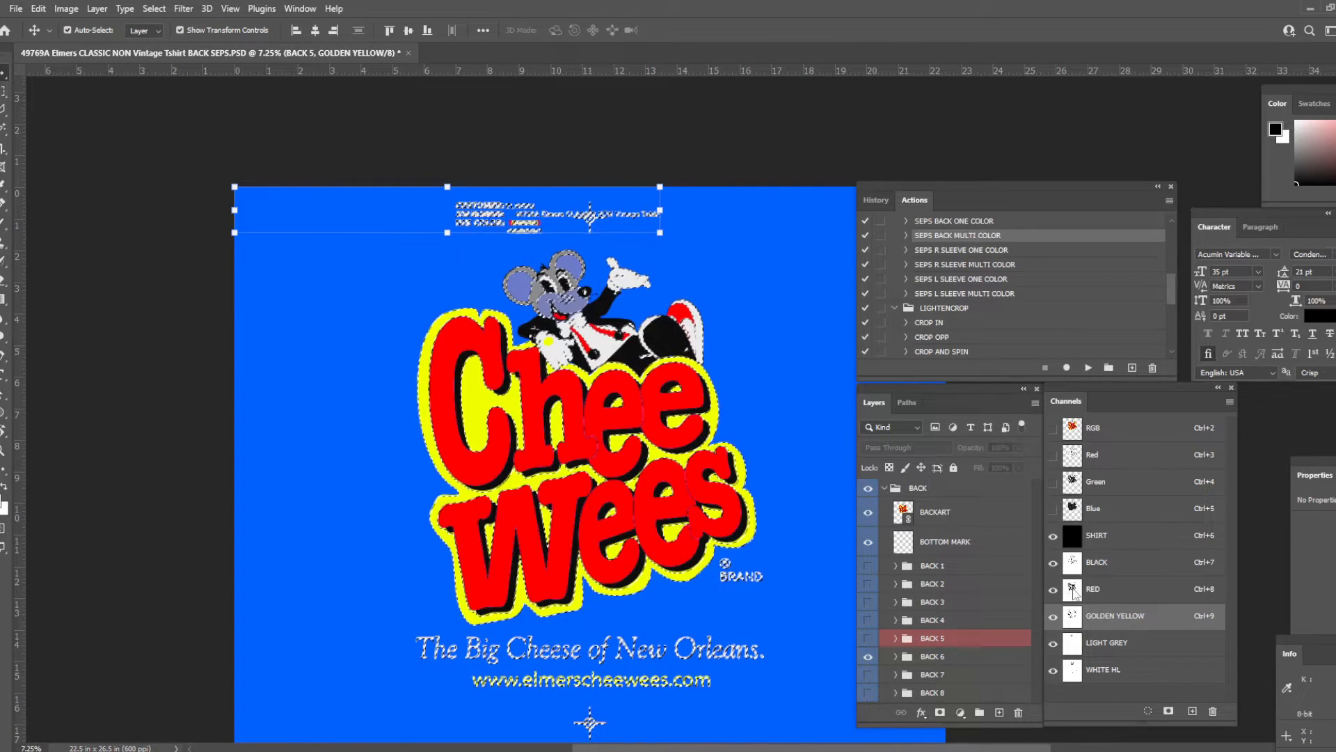
pyautogui.keyDown('ctrl'); pyautogui.click(1072, 590); pyautogui.keyUp('ctrl')
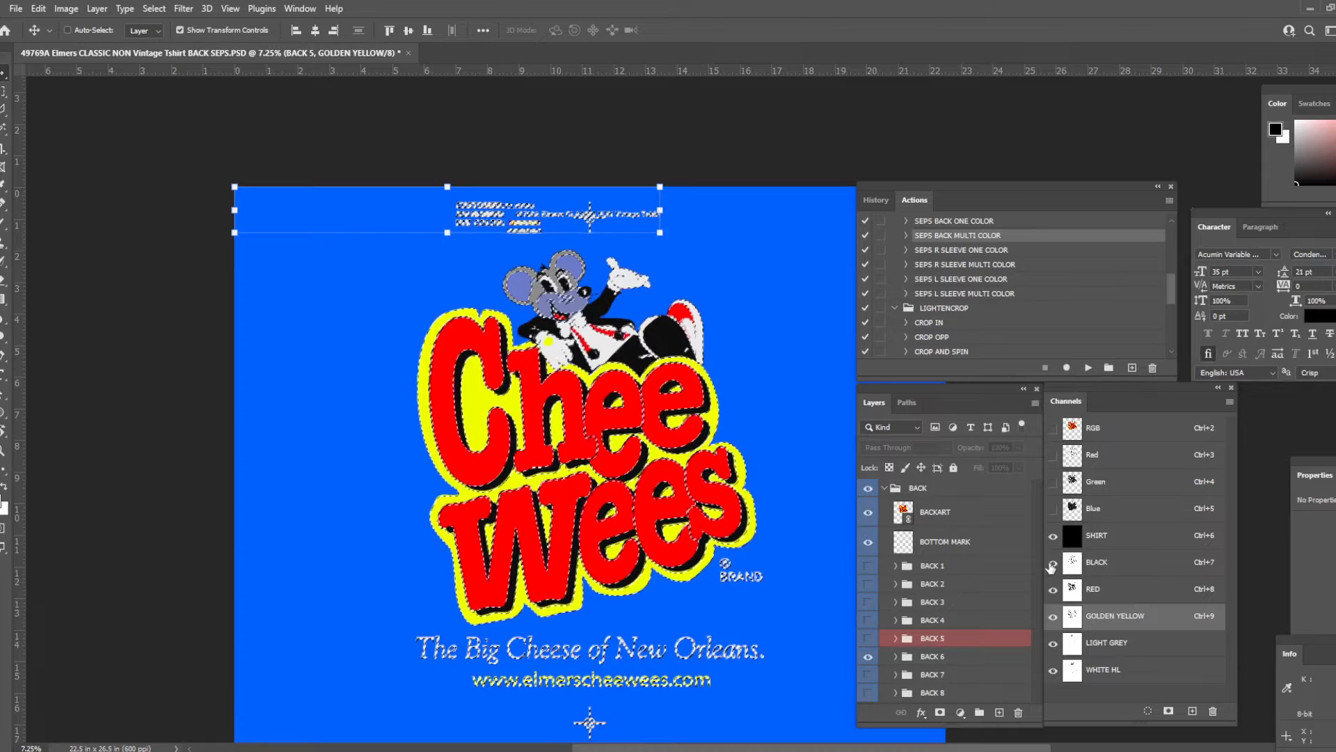
# - Contract the combined ink selection by 3 pixels and save it as a new alpha channel
pyautogui.click(154, 8)
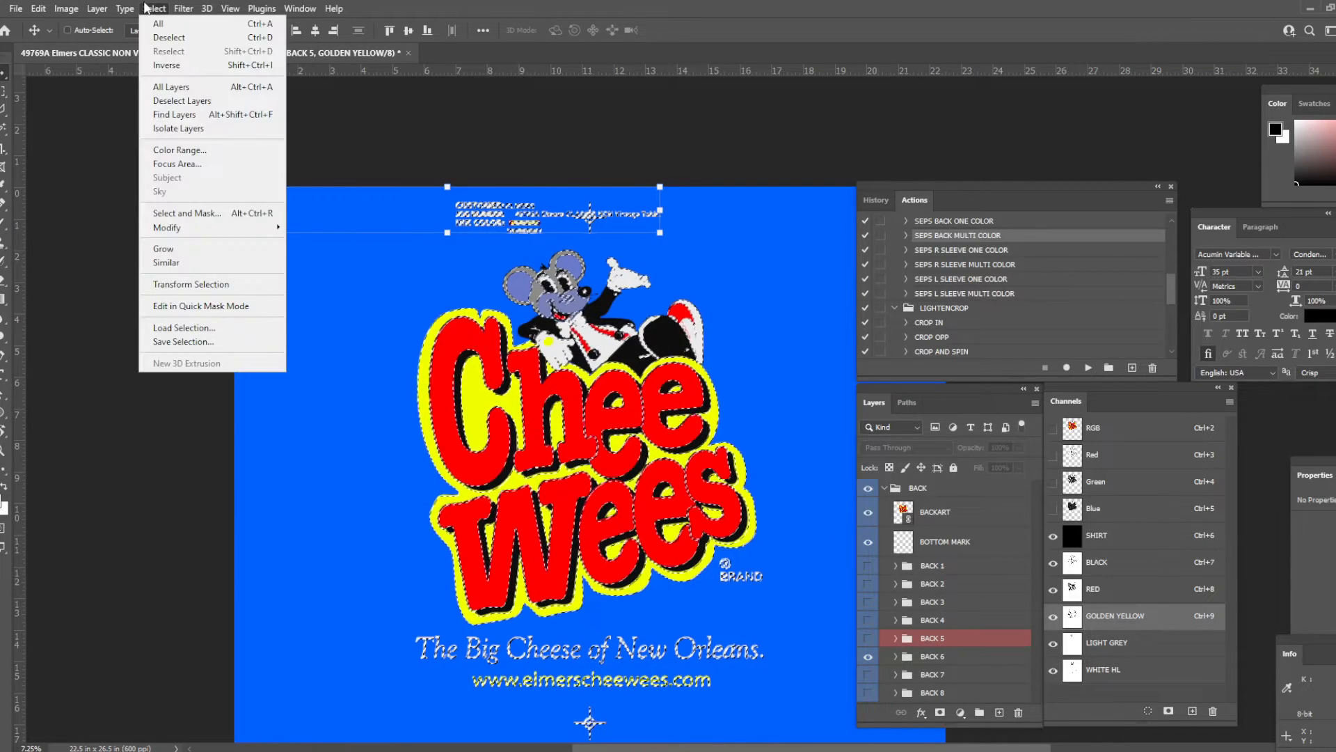
pyautogui.moveTo(263, 227)
pyautogui.click(301, 270)
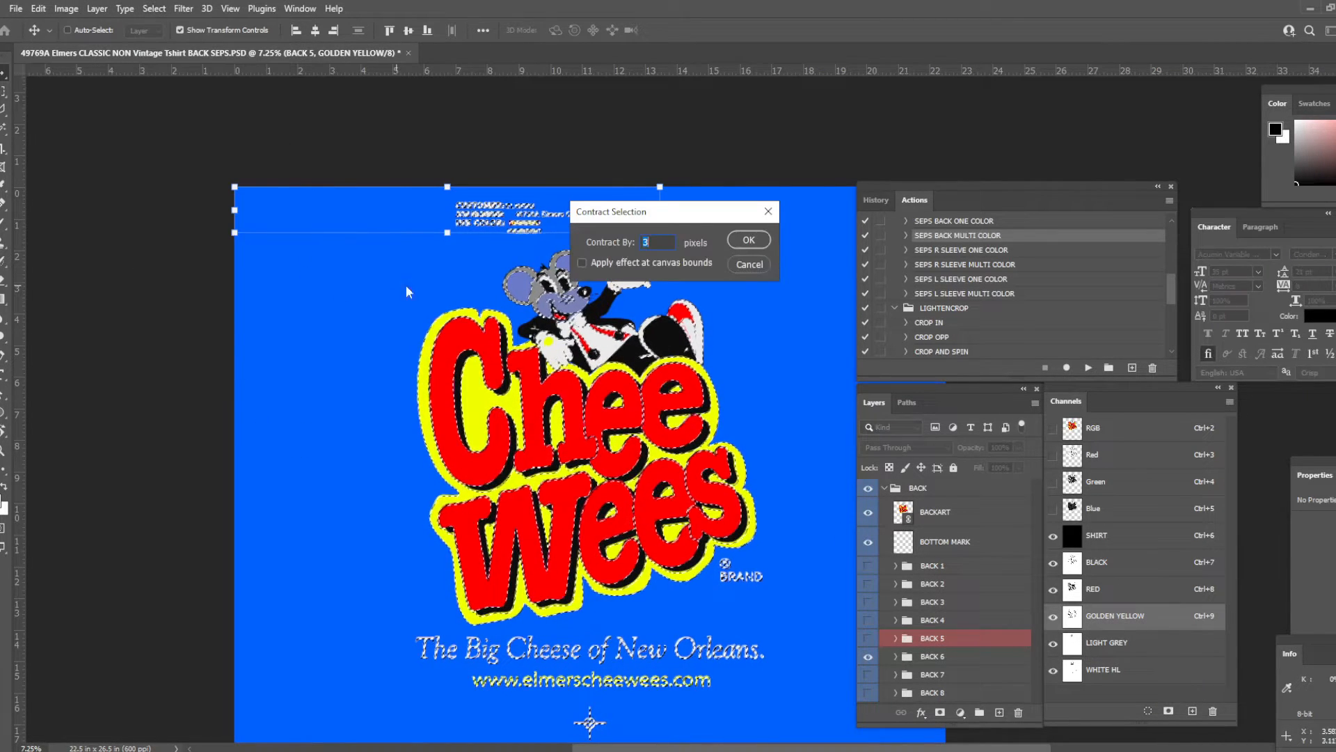
pyautogui.click(736, 247)
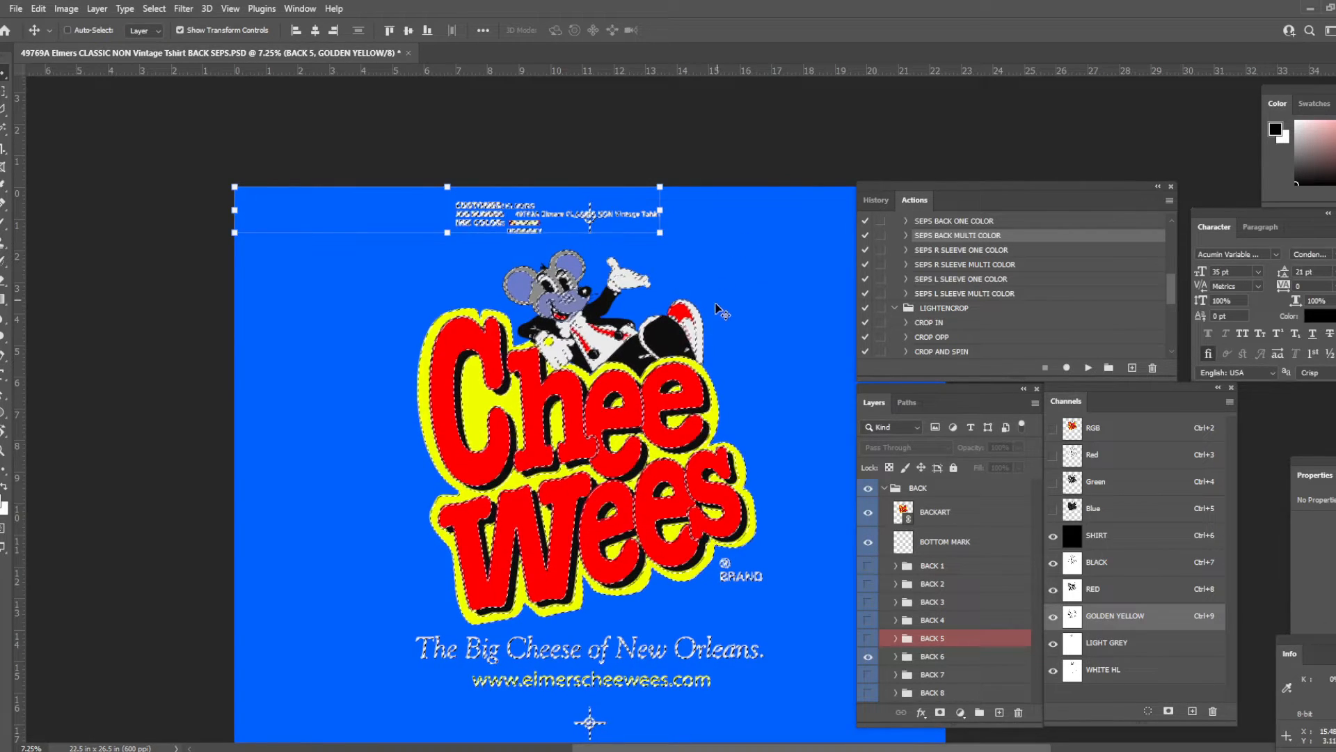
pyautogui.press('m')
pyautogui.scroll(-1, 735, 565)
pyautogui.scroll(-1, 736, 565)
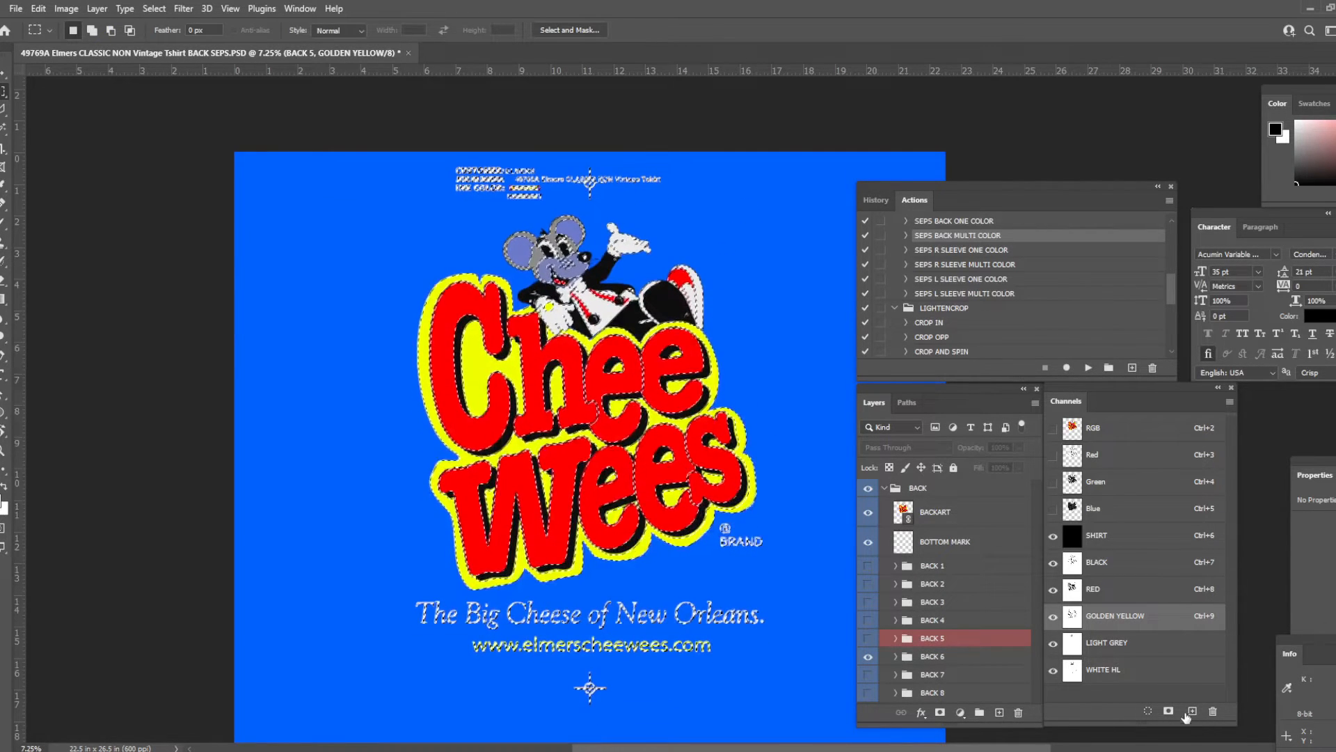
pyautogui.click(1168, 712)
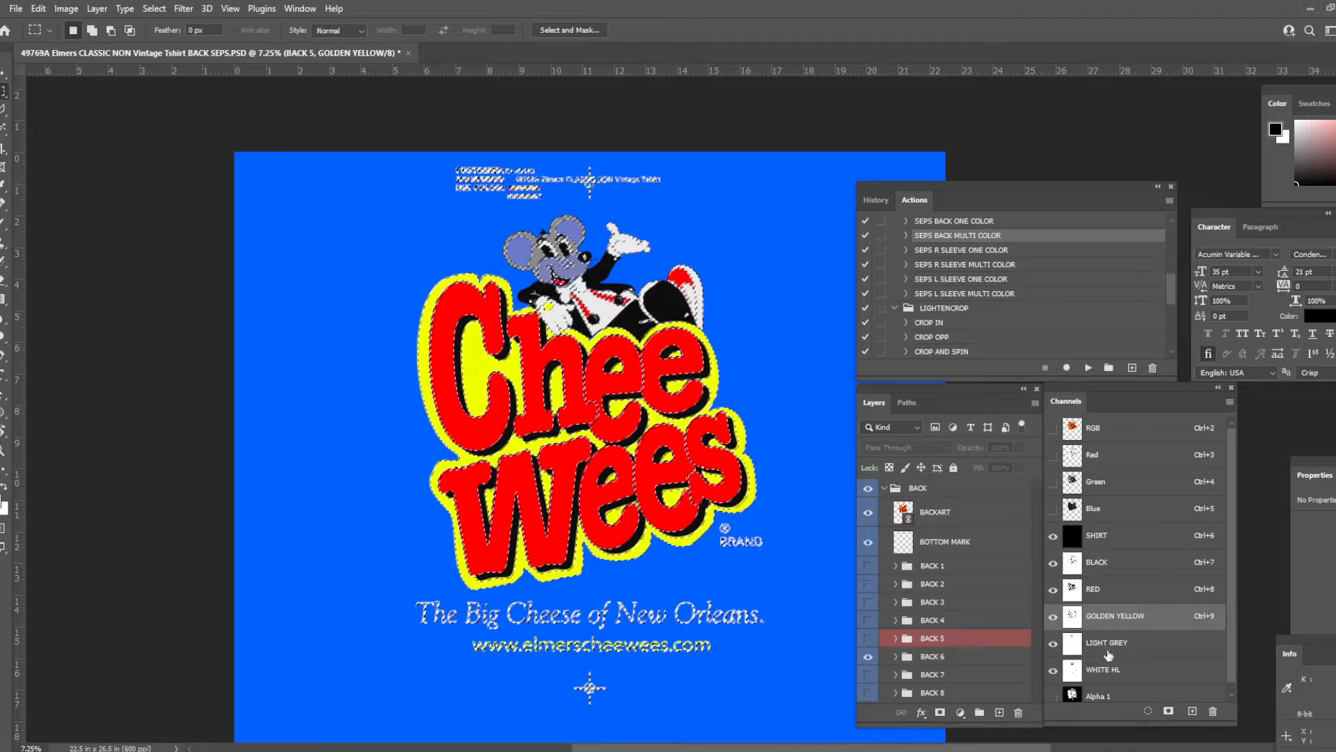
# - Drop the selection, invert the Alpha 1 channel, and turn its greys solid black using Levels with a shadow input of 165
pyautogui.click(1086, 695)
pyautogui.hotkey('ctrl', 'd')
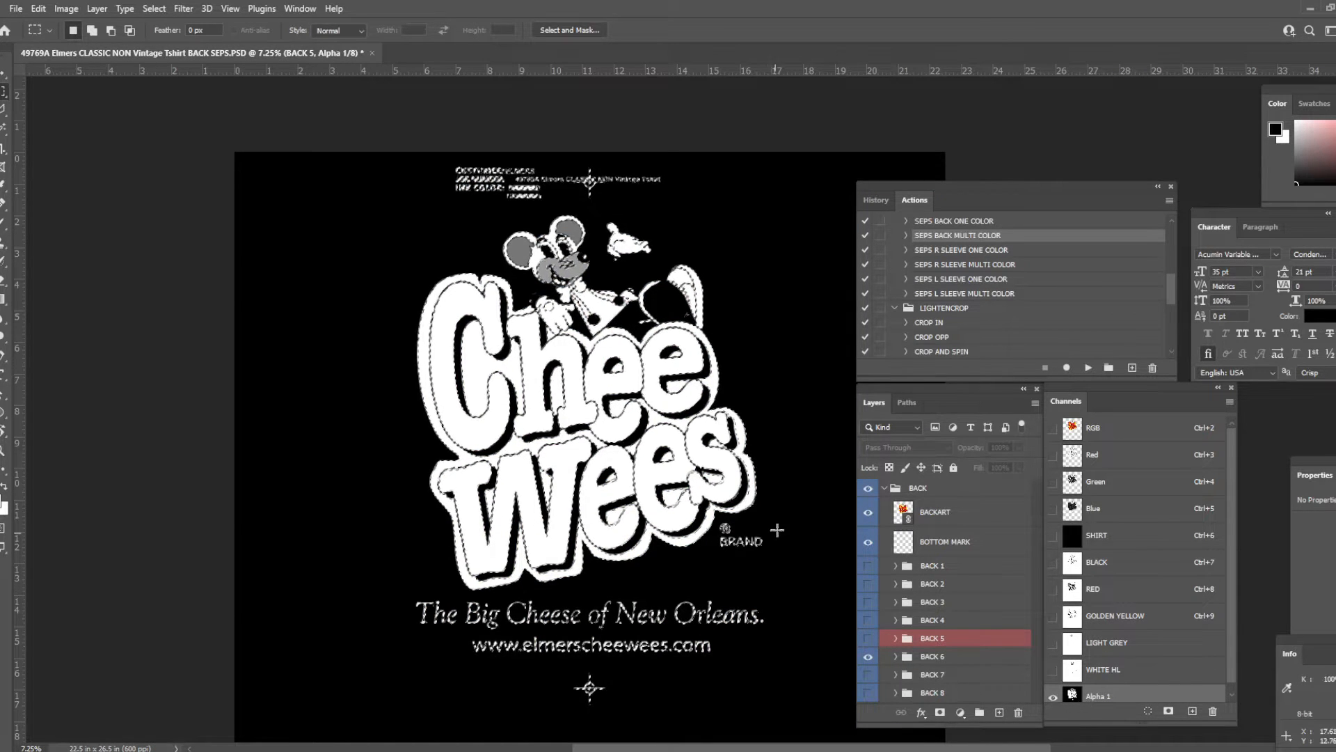
pyautogui.hotkey('ctrl', 'i')
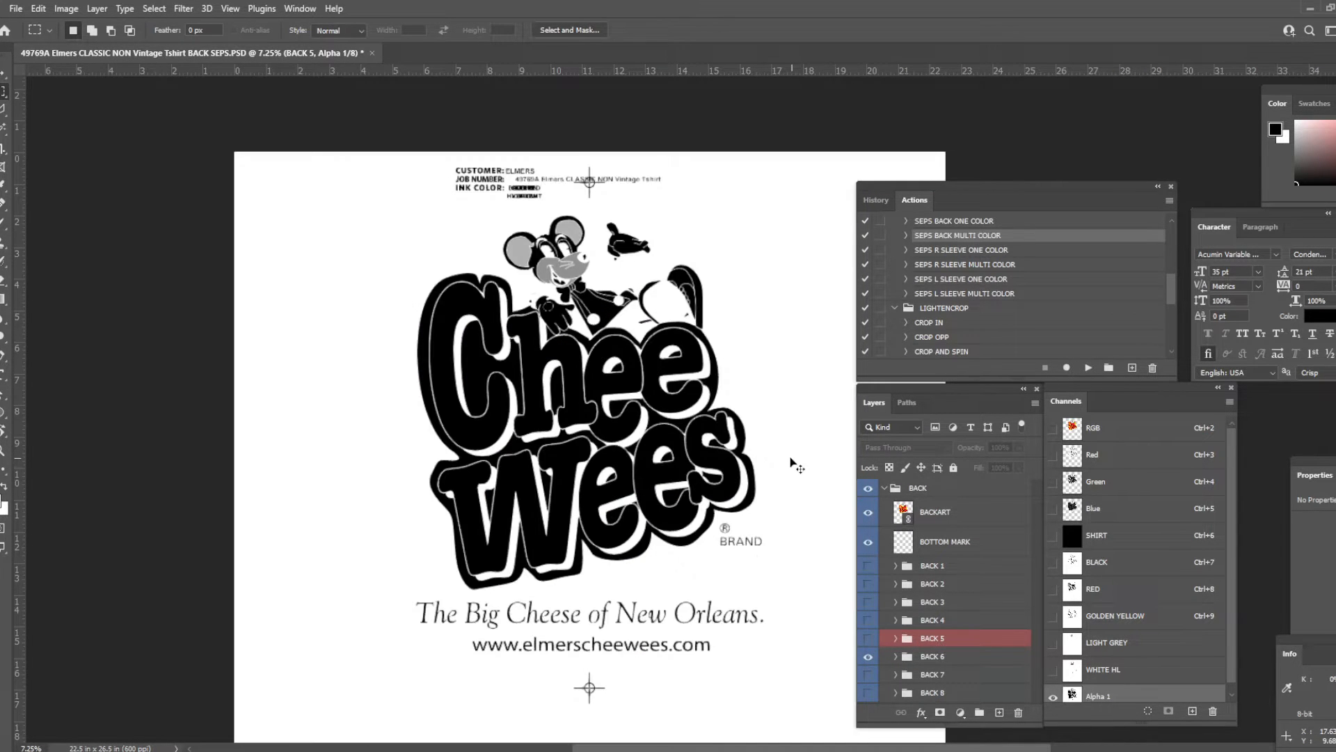
pyautogui.hotkey('ctrl', 'l')
pyautogui.moveTo(727, 430); pyautogui.dragTo(845, 425)
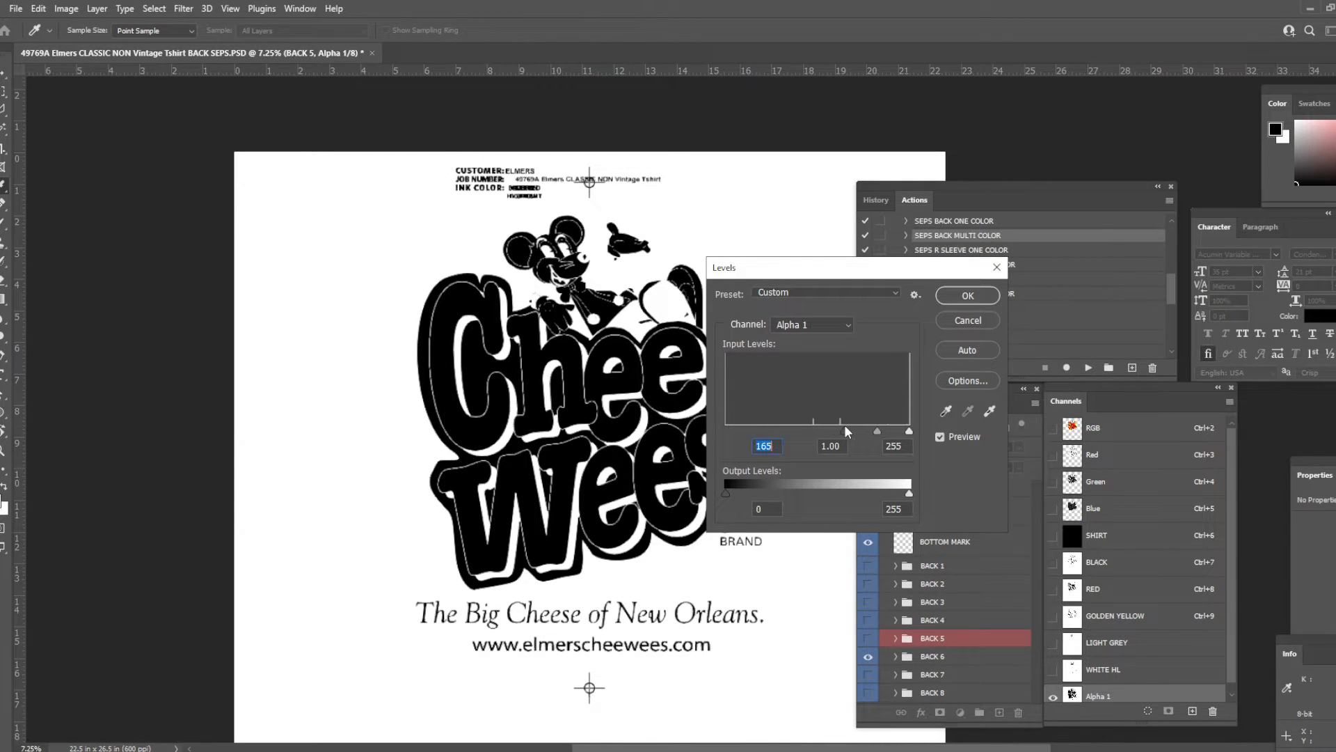
pyautogui.press('Return')
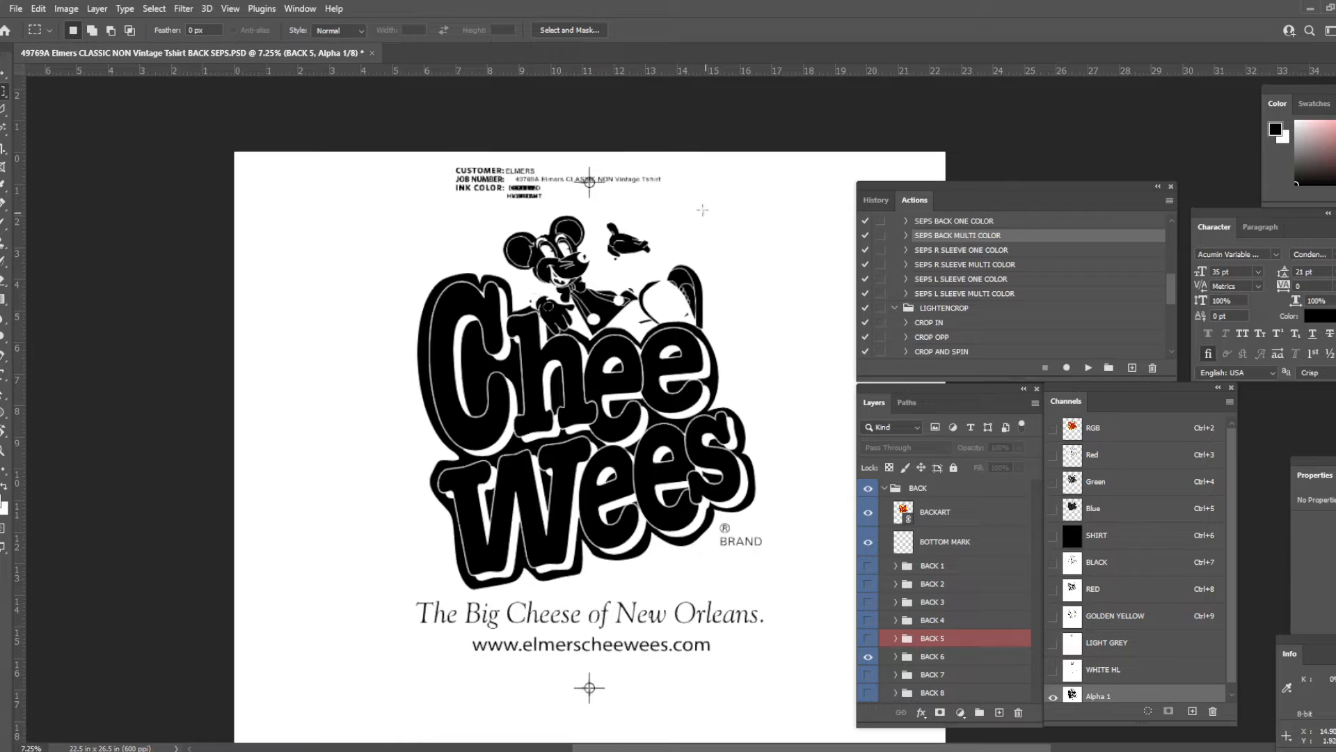
# - Clear the overlapping header text and the lower registration mark from the Alpha 1 channel
pyautogui.scroll(4, 529, 188)
pyautogui.scroll(-4, 657, 174)
pyautogui.moveTo(563, 575); pyautogui.dragTo(652, 637)
pyautogui.moveTo(655, 334); pyautogui.dragTo(633, 454)
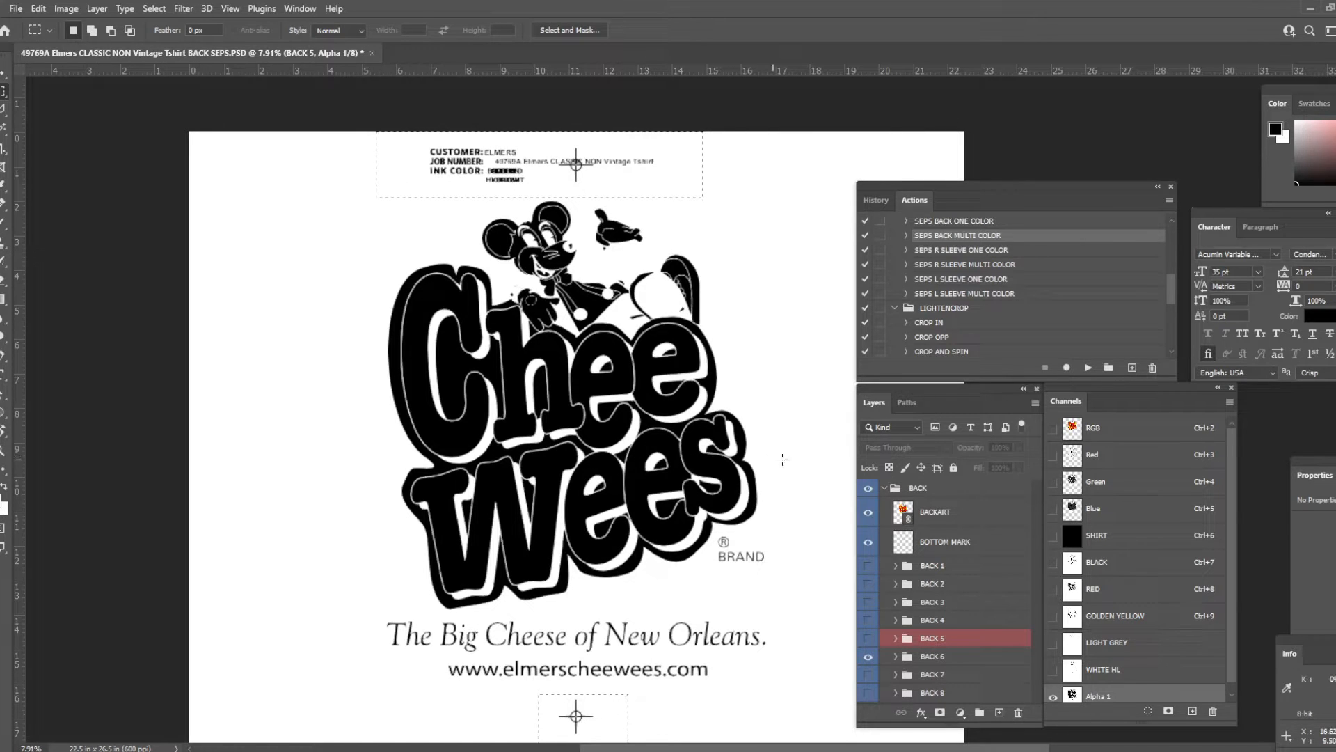
pyautogui.press('Delete')
# - Show the BACK 1 label group in place of BACK 6 within the BACK group
pyautogui.click(949, 490)
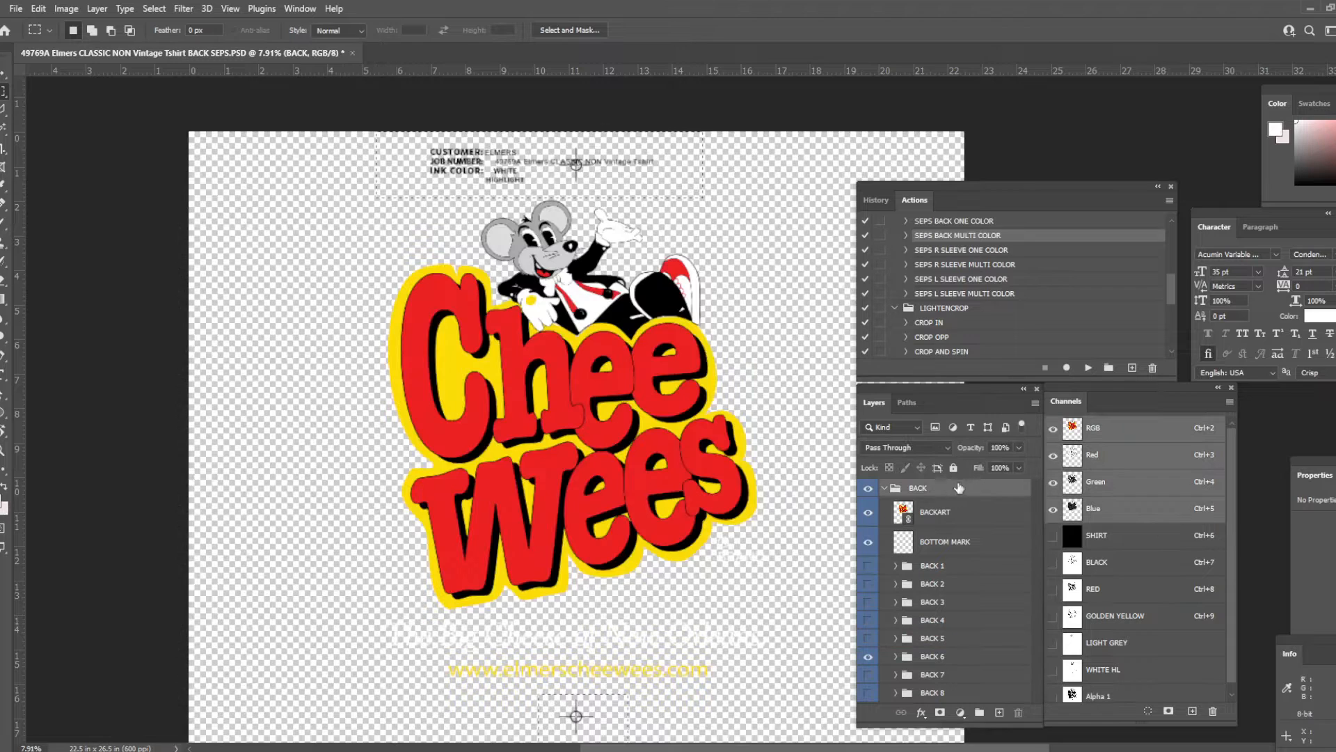
pyautogui.click(868, 566)
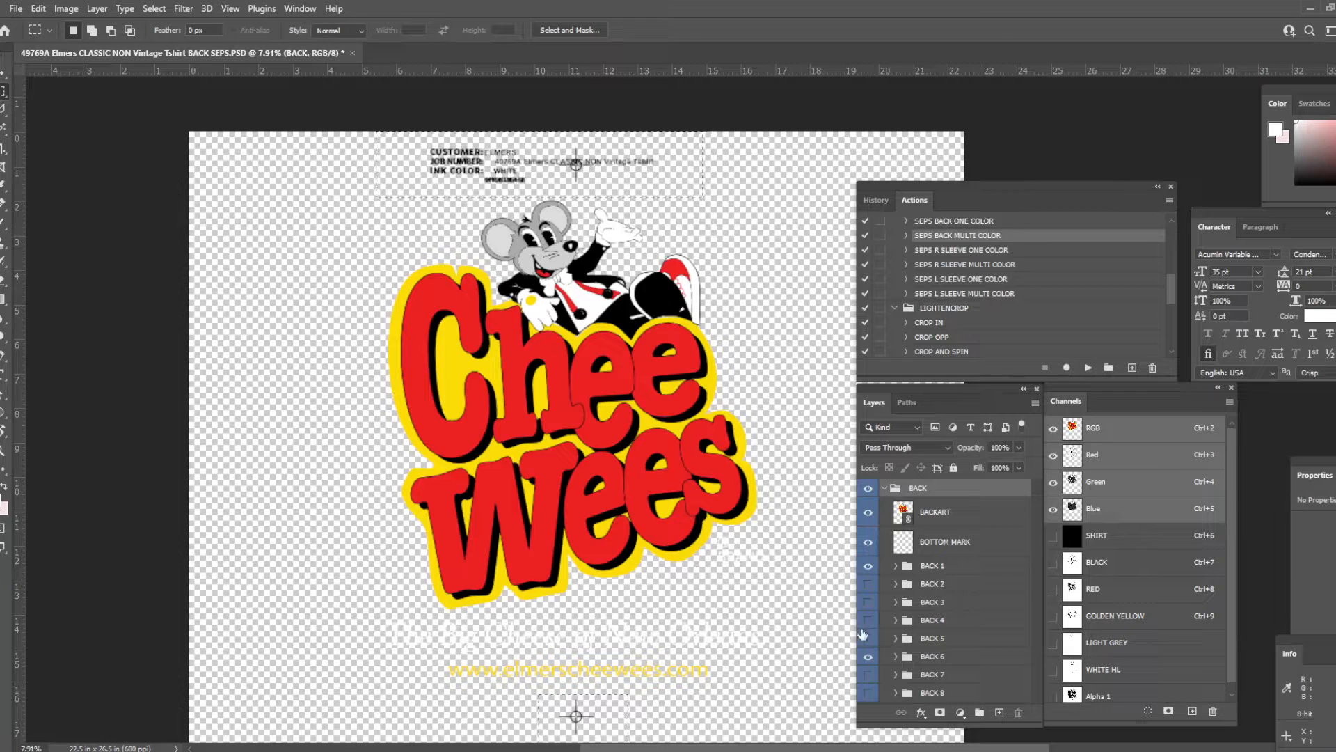
pyautogui.click(869, 657)
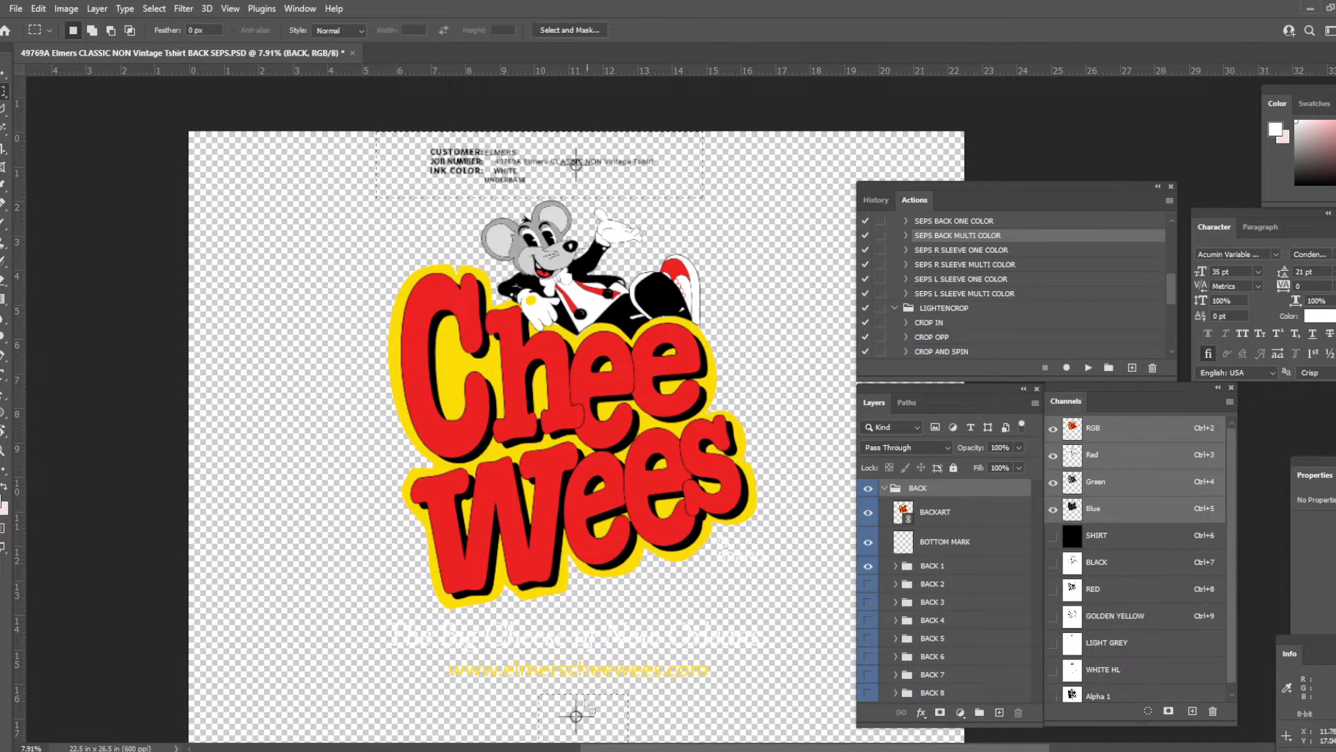
# - Put the WHITE UNDERBASE header text and registration marks into the Alpha 1 channel and darken them with Levels
pyautogui.scroll(-1, 1126, 679)
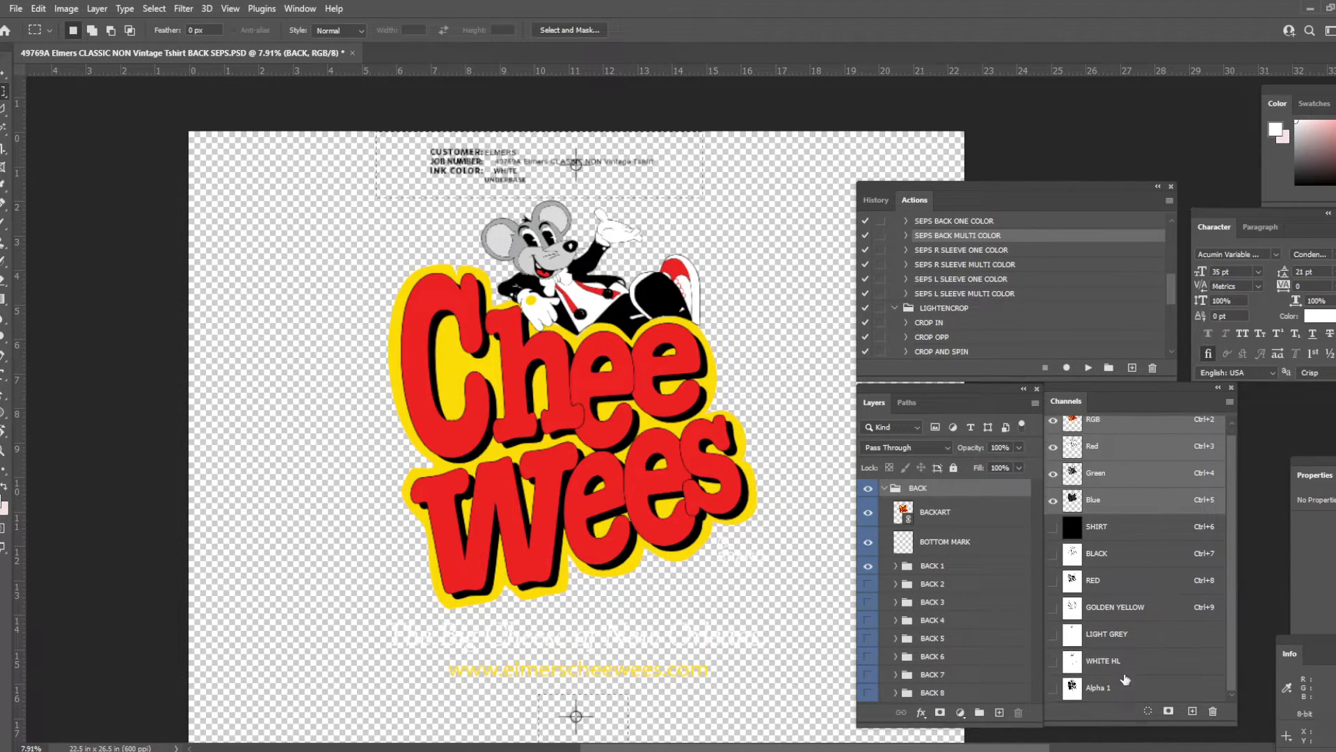
pyautogui.click(1122, 690)
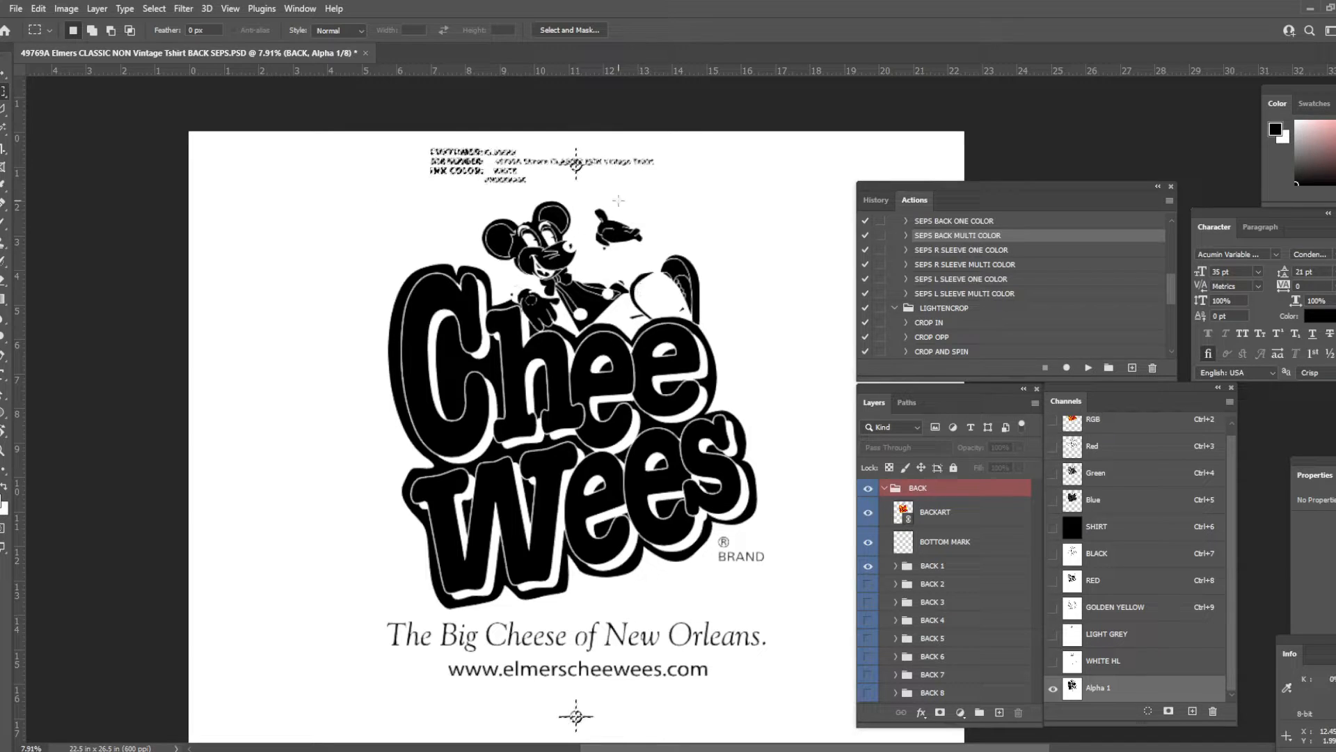
pyautogui.hotkey('ctrl', 'l')
pyautogui.moveTo(726, 431); pyautogui.dragTo(753, 431)
pyautogui.press('Return')
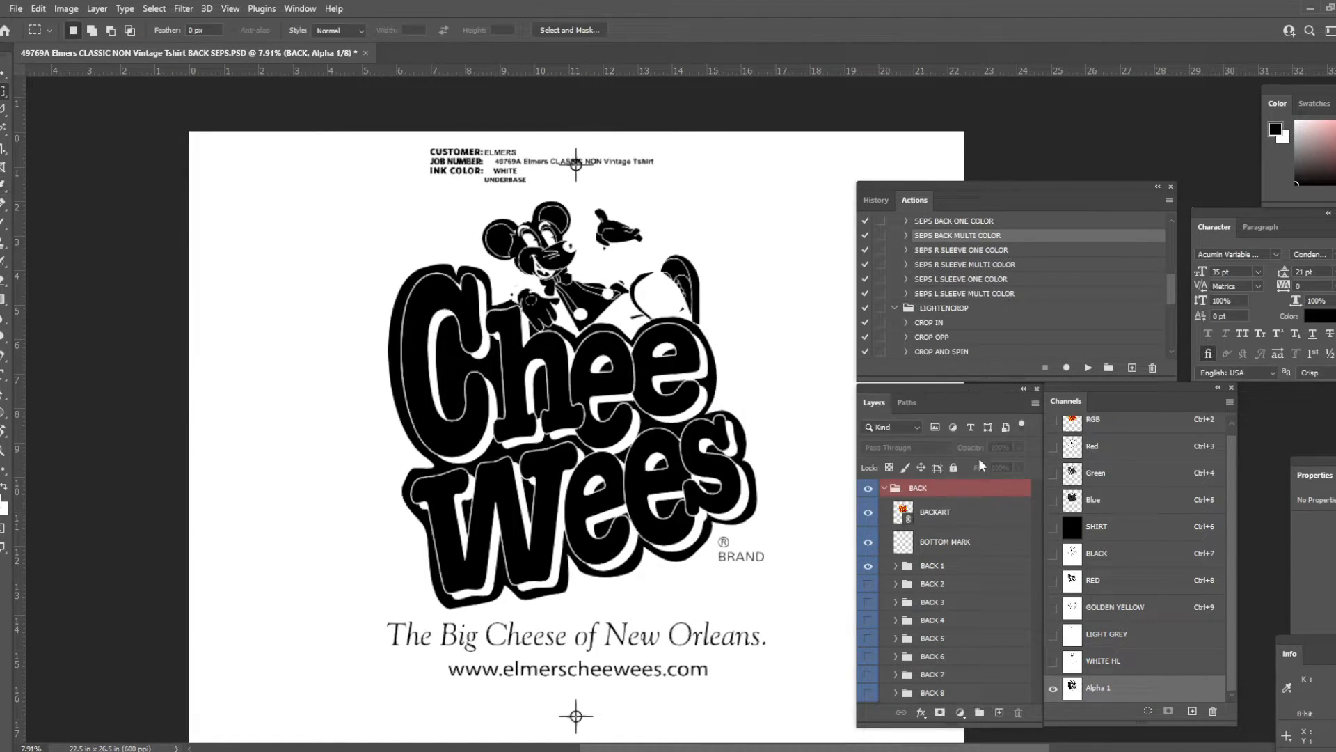
# - Move the Alpha 1 channel directly below SHIRT and redefine it as a spot color named WHITE UNDER with 100% solidity
pyautogui.moveTo(1127, 684); pyautogui.dragTo(1126, 555)
pyautogui.doubleClick(1128, 553)
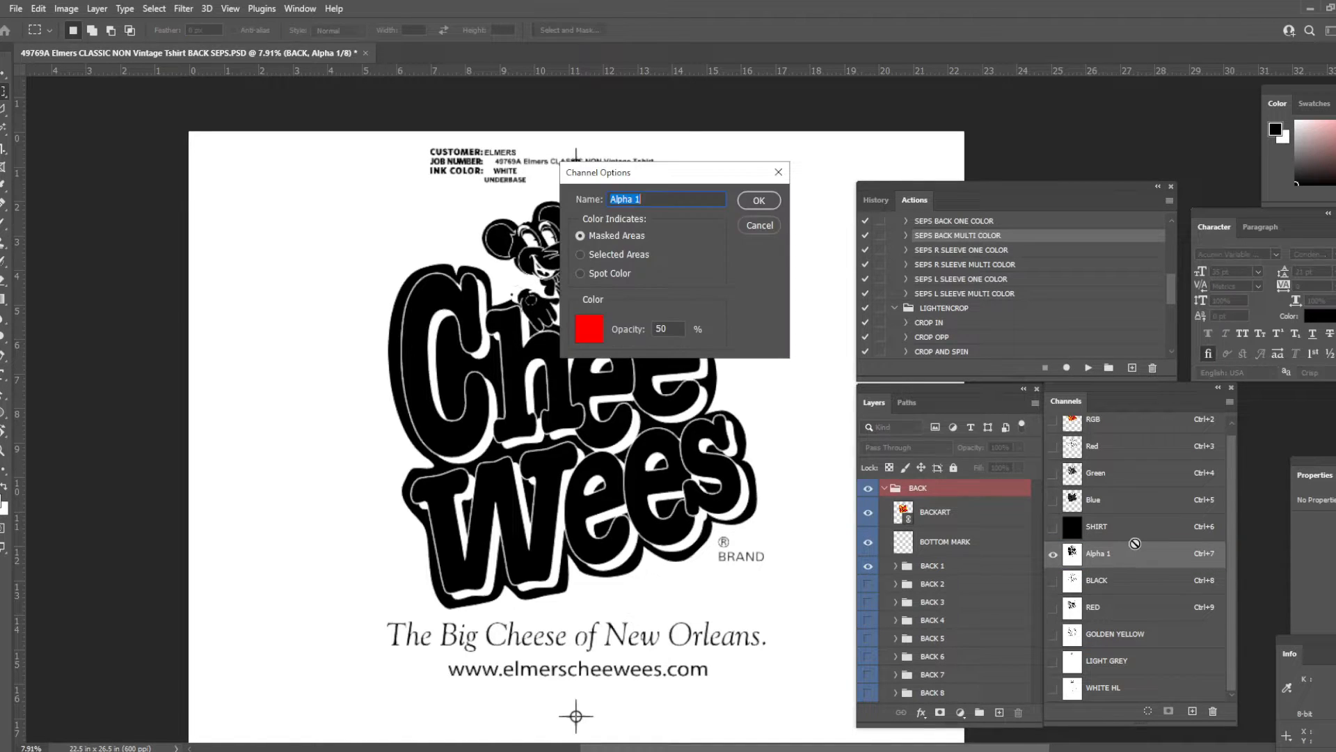
pyautogui.write('WHIT')
pyautogui.click(580, 273)
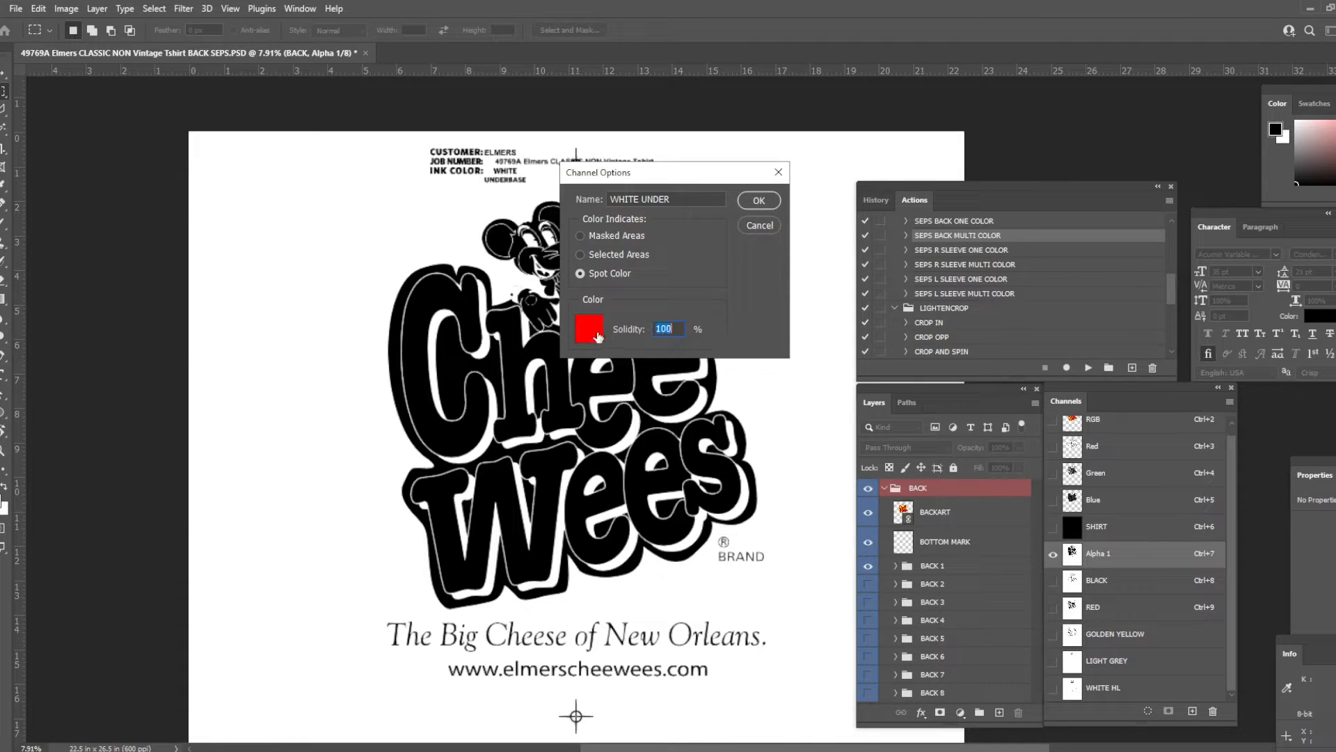
# - Set the WHITE UNDER channel's ink color to light grey e3e3e3
pyautogui.click(599, 338)
pyautogui.write('e3e3e3')
pyautogui.press('Return')
pyautogui.press('Return')
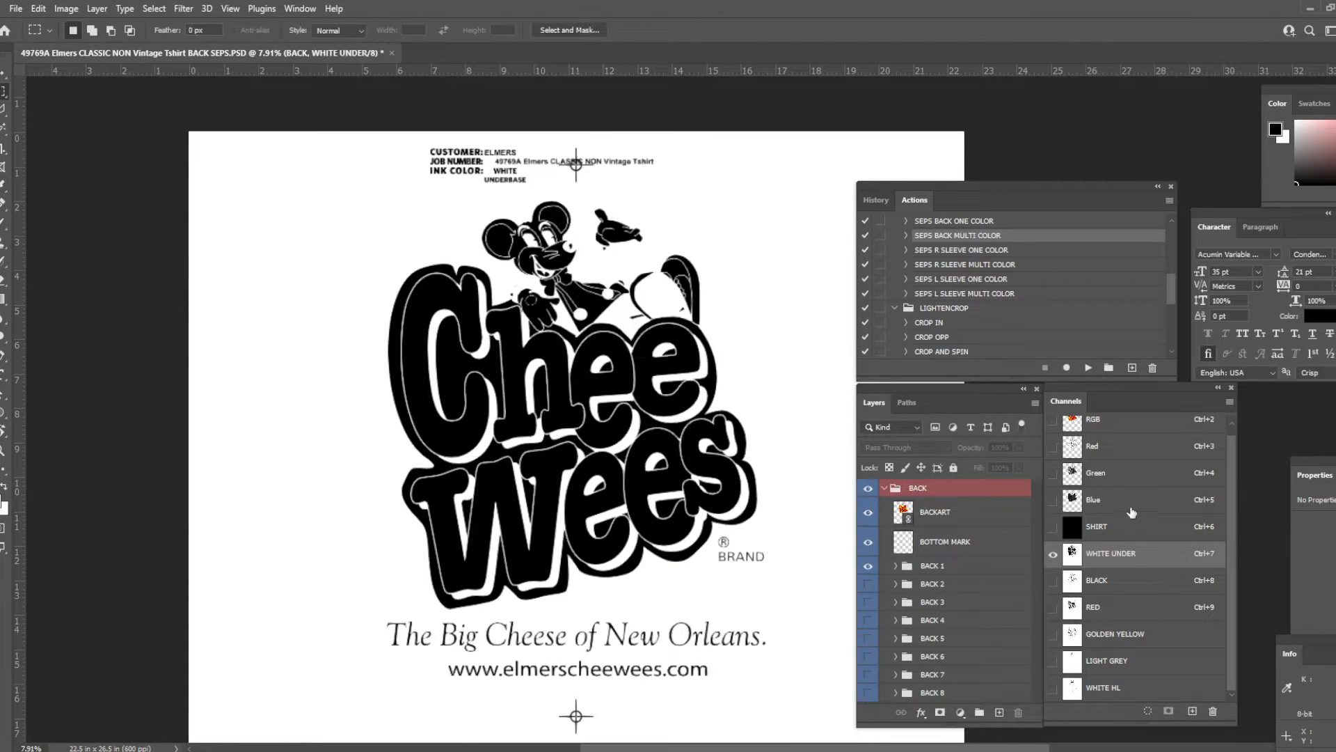
# - Preview the white underbase on the SHIRT channel, overlaying the BLACK, RED and GOLDEN YELLOW inks one by one
pyautogui.click(1053, 526)
pyautogui.click(1052, 555)
pyautogui.click(1053, 555)
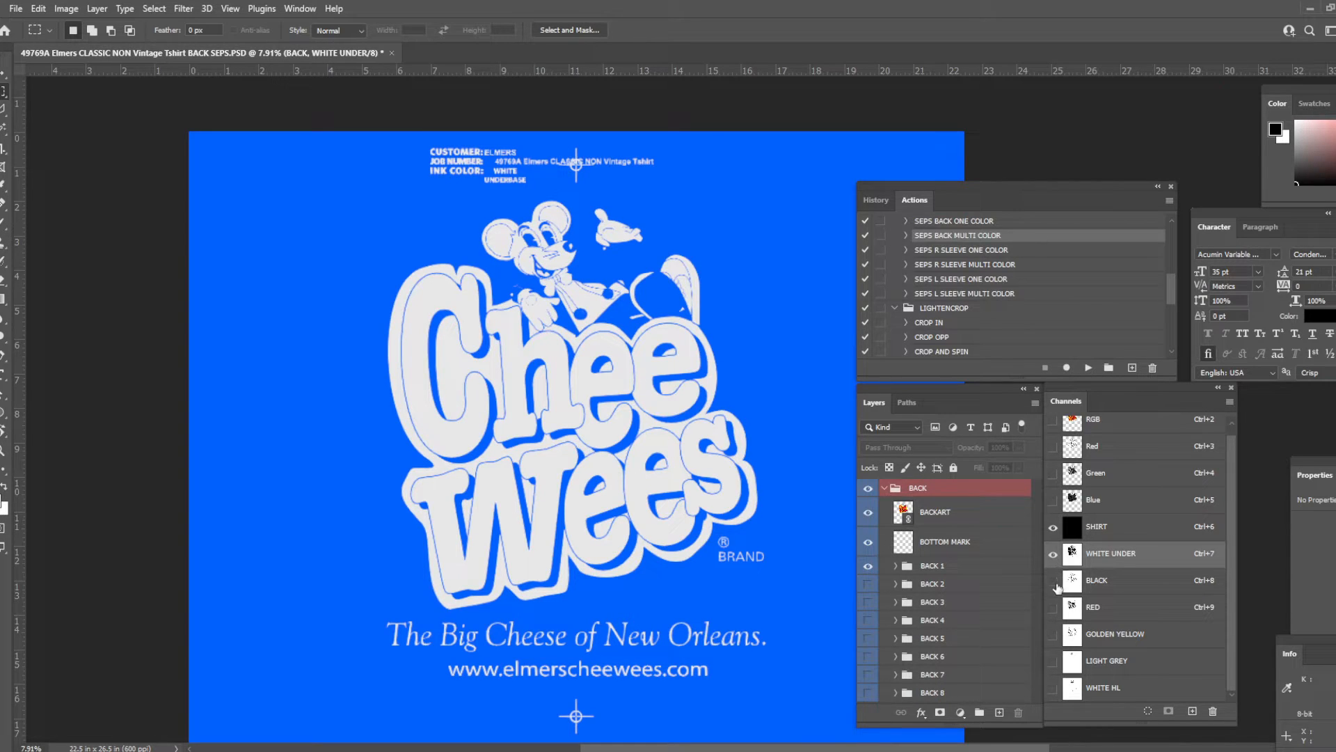
pyautogui.click(1053, 582)
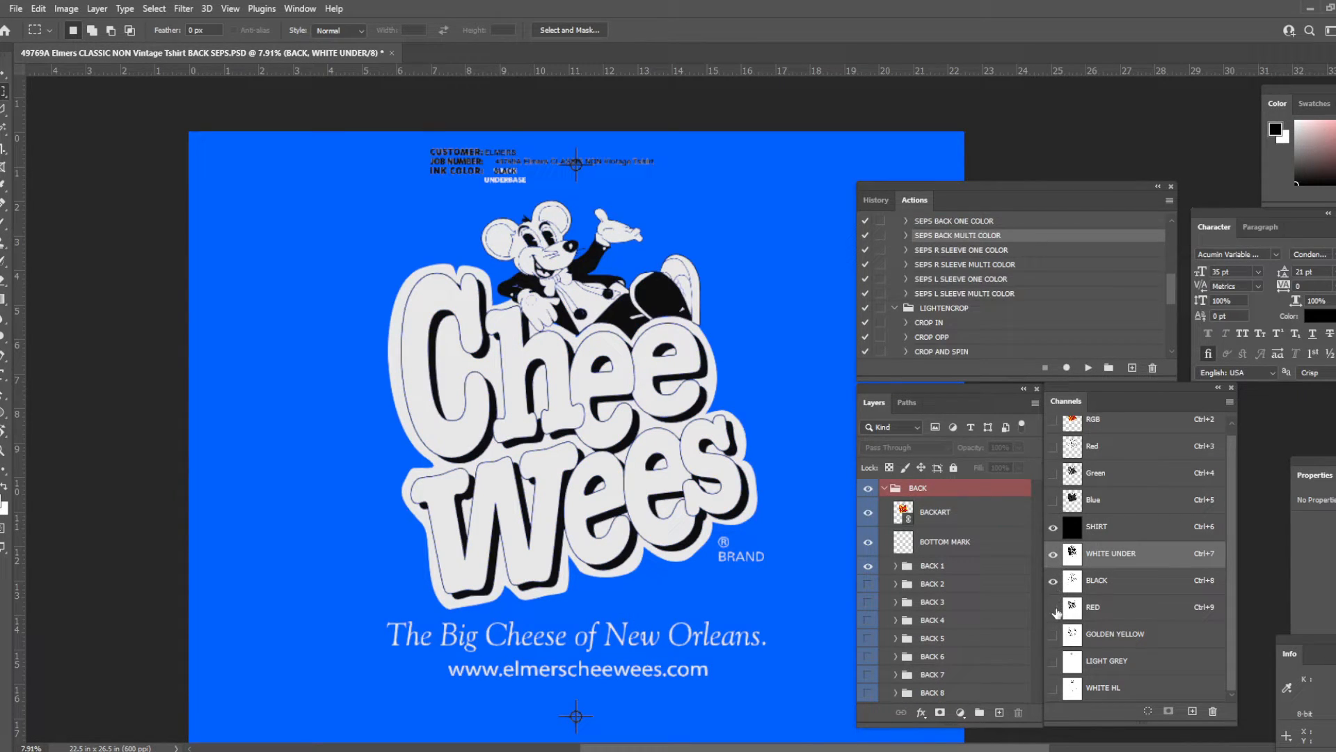
pyautogui.click(1054, 607)
pyautogui.click(1054, 609)
pyautogui.click(1054, 608)
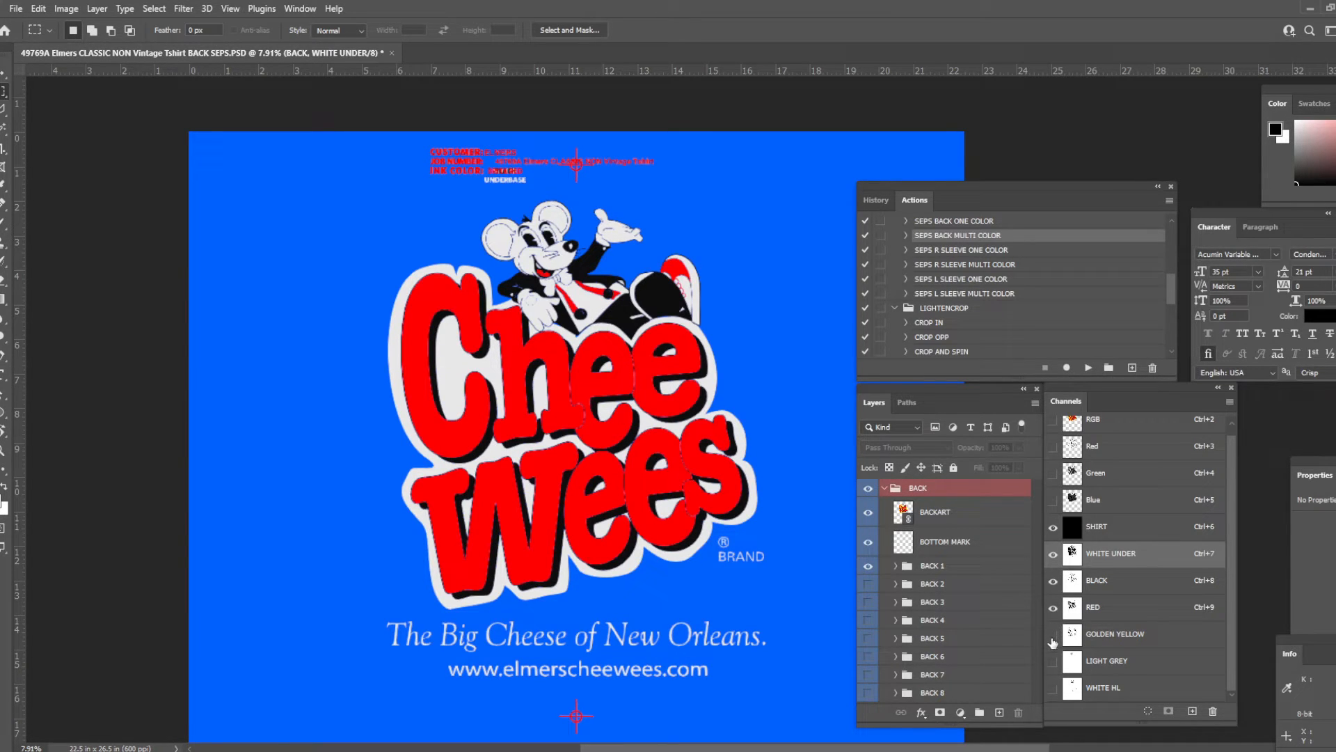
pyautogui.click(1054, 634)
pyautogui.click(1053, 635)
pyautogui.click(1054, 634)
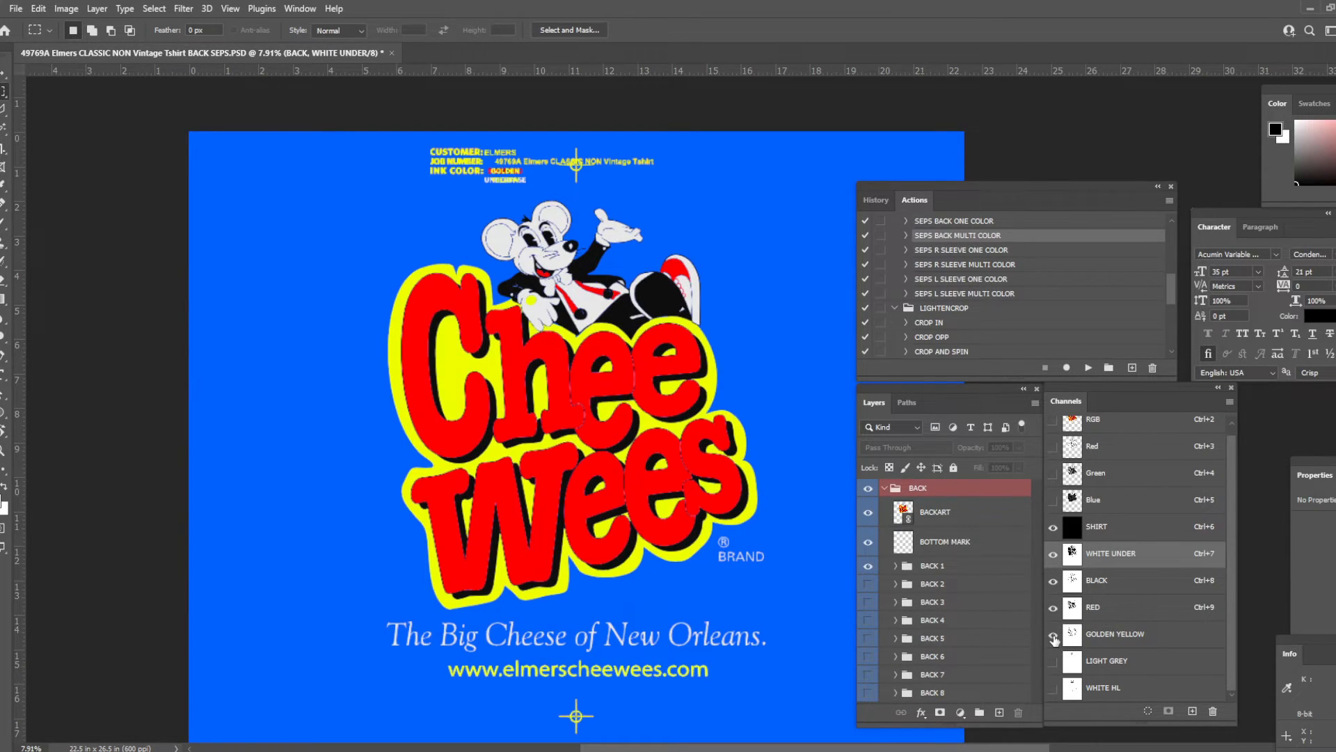
# - Add the LIGHT GREY and WHITE HL channels to the preview and inspect the complete separation on the shirt color
pyautogui.click(1054, 662)
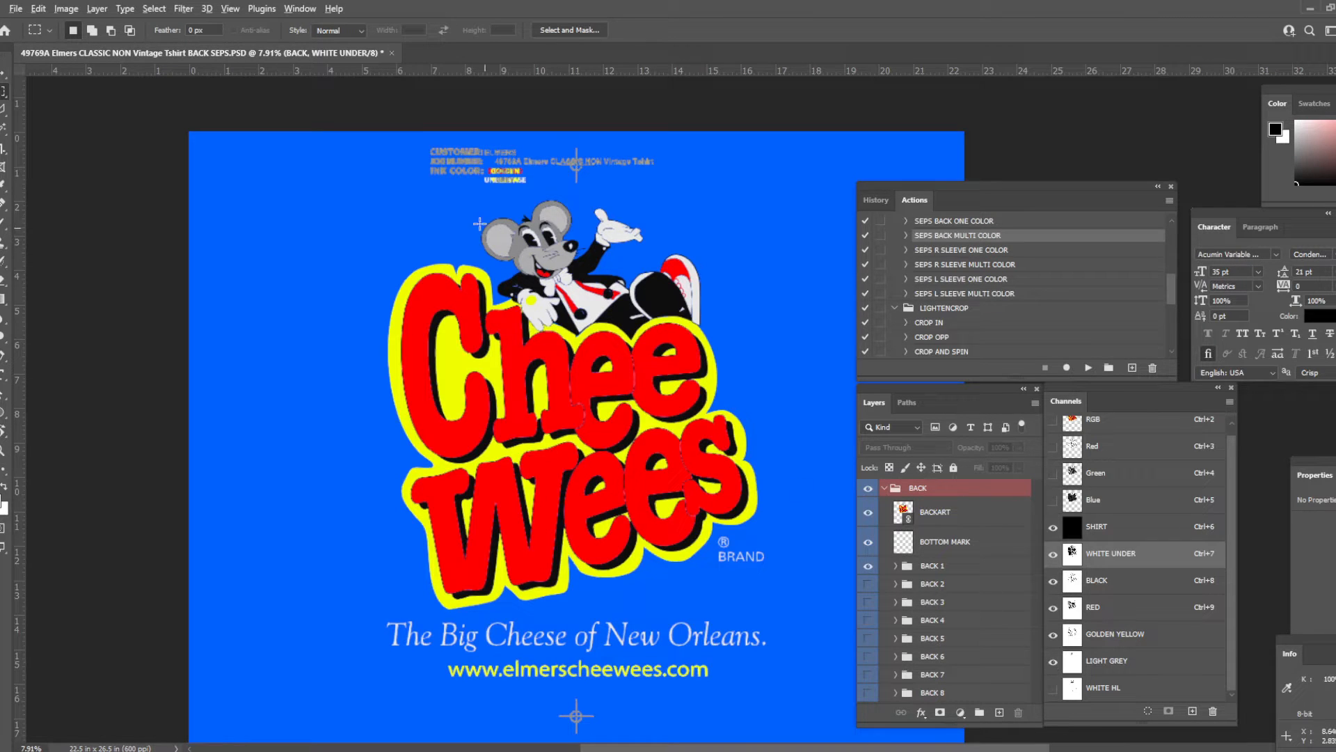
pyautogui.scroll(5, 543, 257)
pyautogui.scroll(-6, 542, 328)
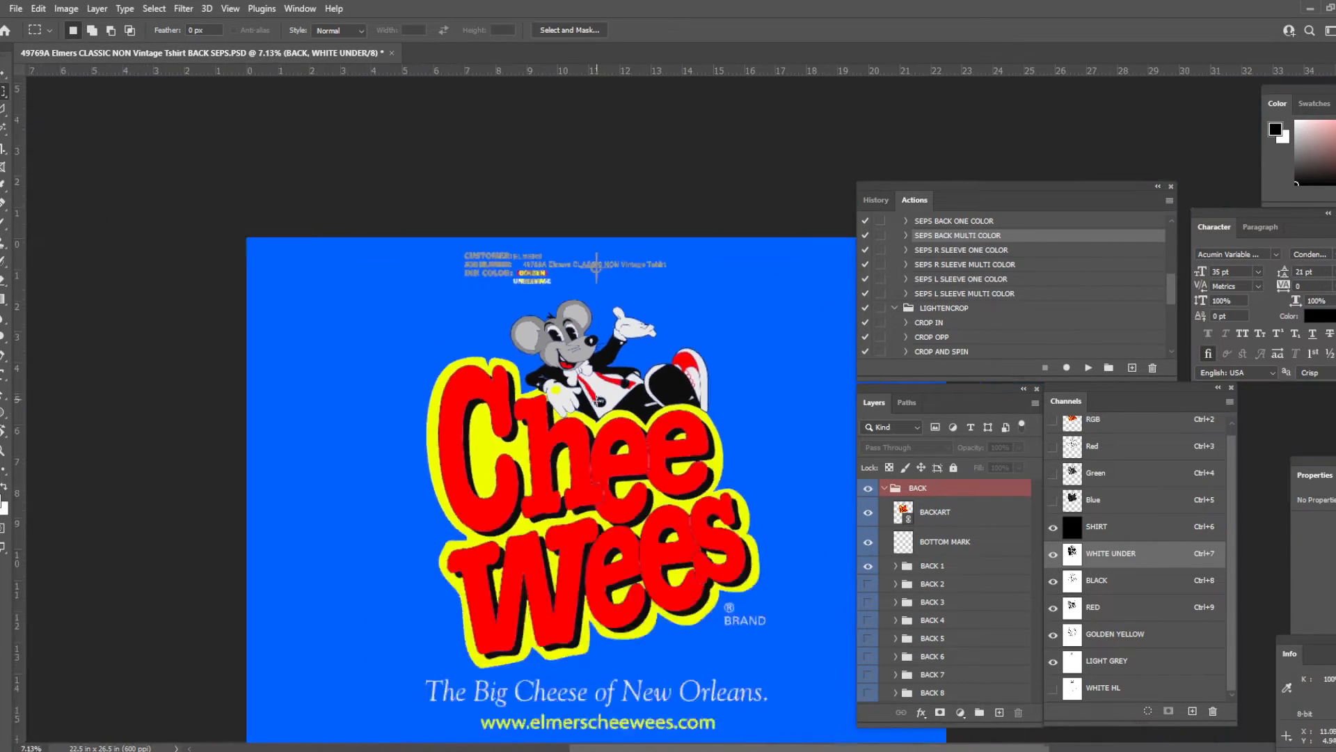
pyautogui.click(1053, 689)
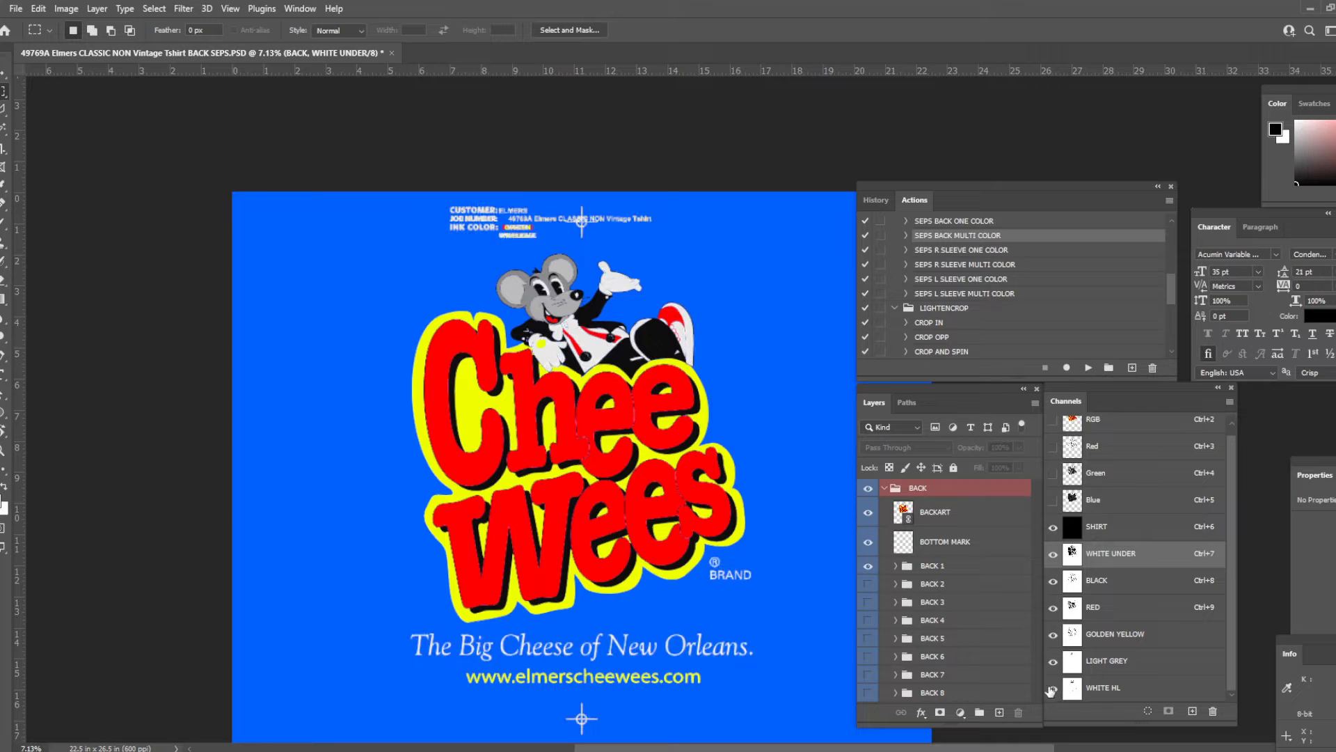
pyautogui.scroll(2, 667, 370)
pyautogui.scroll(-3, 667, 371)
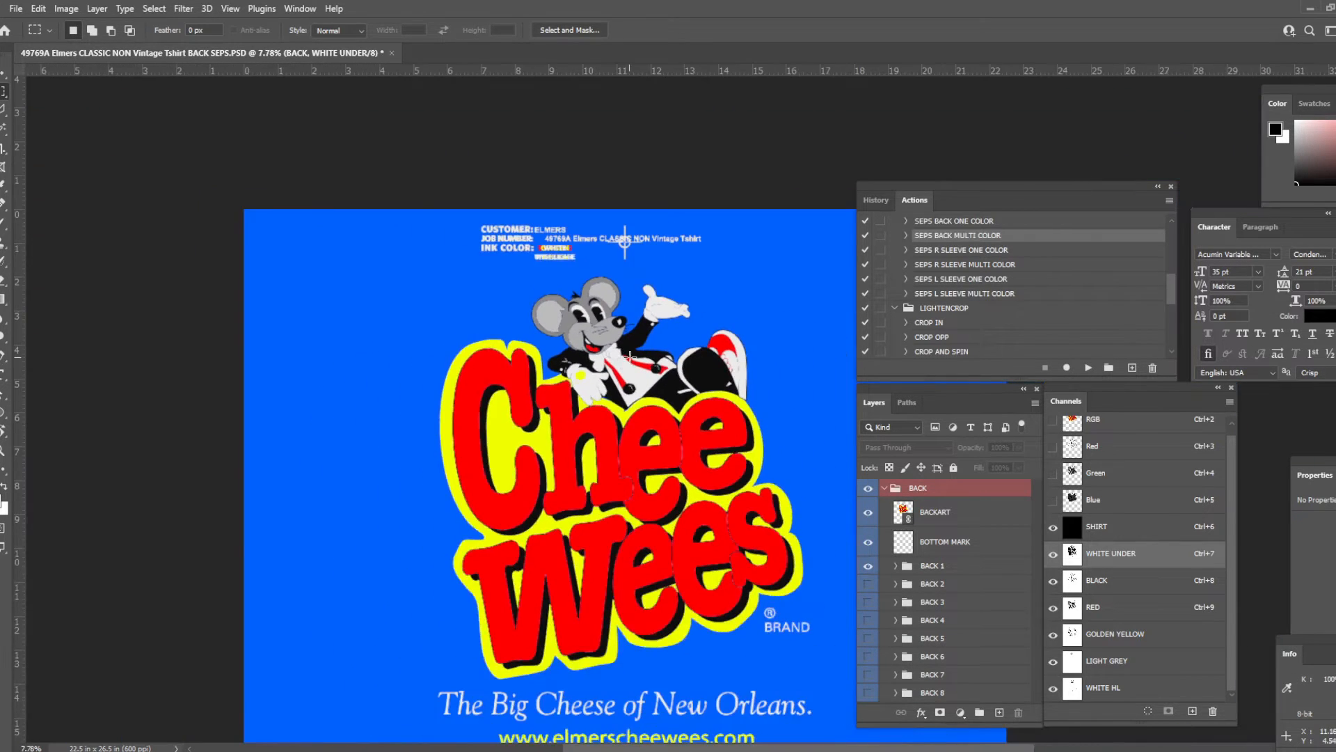
pyautogui.moveTo(667, 371); pyautogui.dragTo(615, 319)
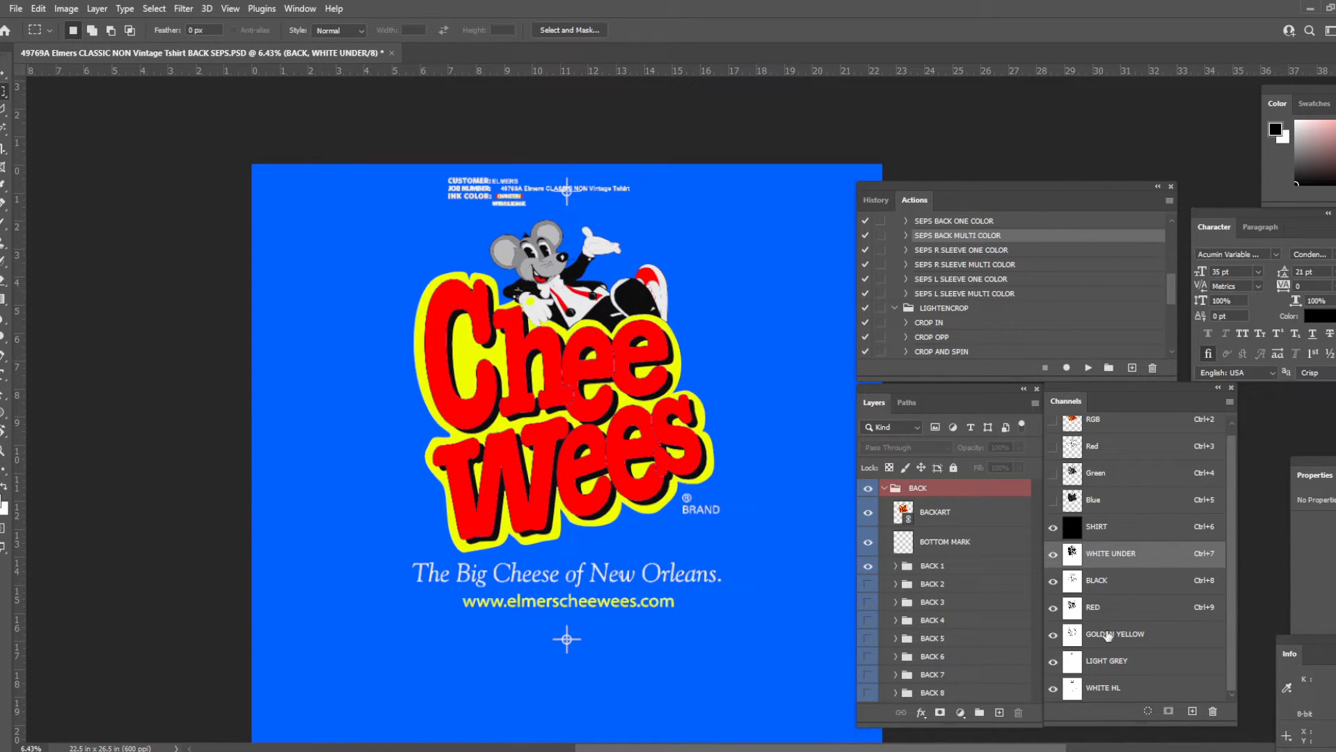
# - Delete the RGB composite and SHIRT channels, flattening the visible layers and discarding the hidden ones
pyautogui.scroll(1, 1126, 561)
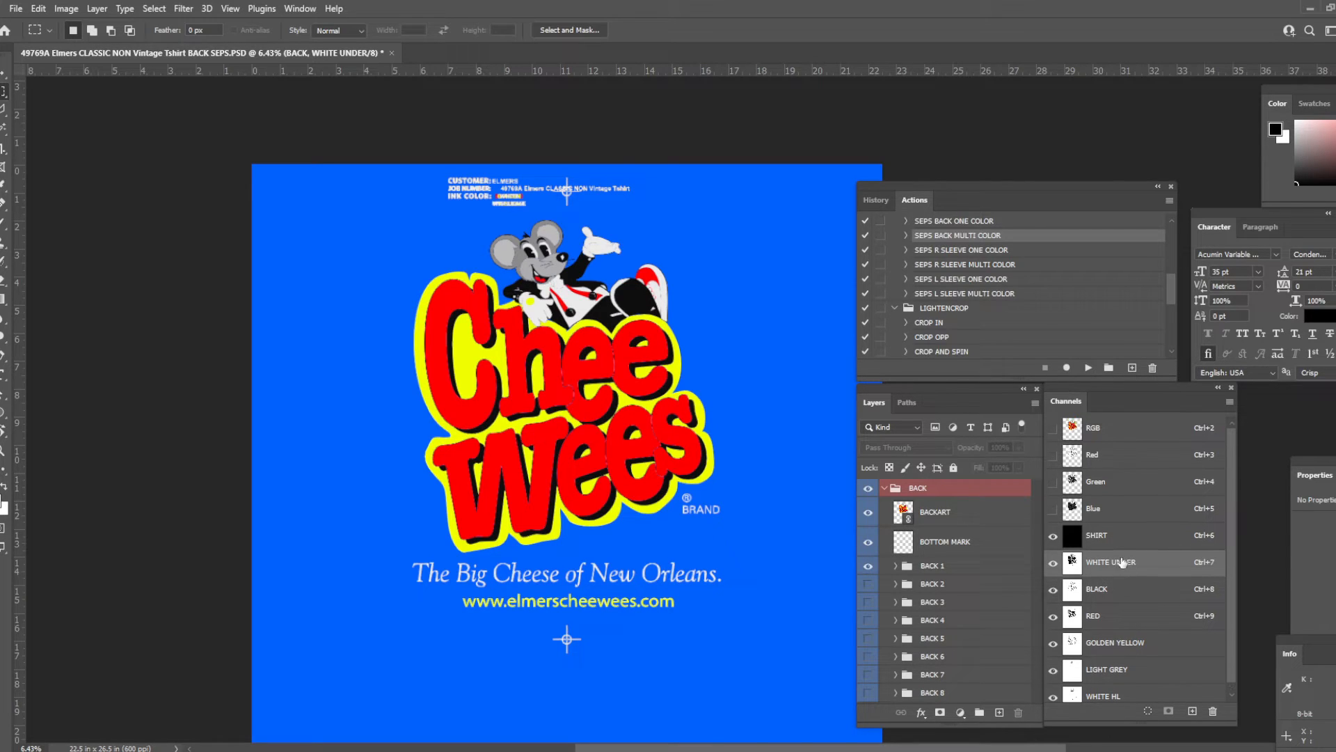
pyautogui.scroll(-1, 1128, 607)
pyautogui.scroll(1, 1124, 561)
pyautogui.rightClick(1112, 433)
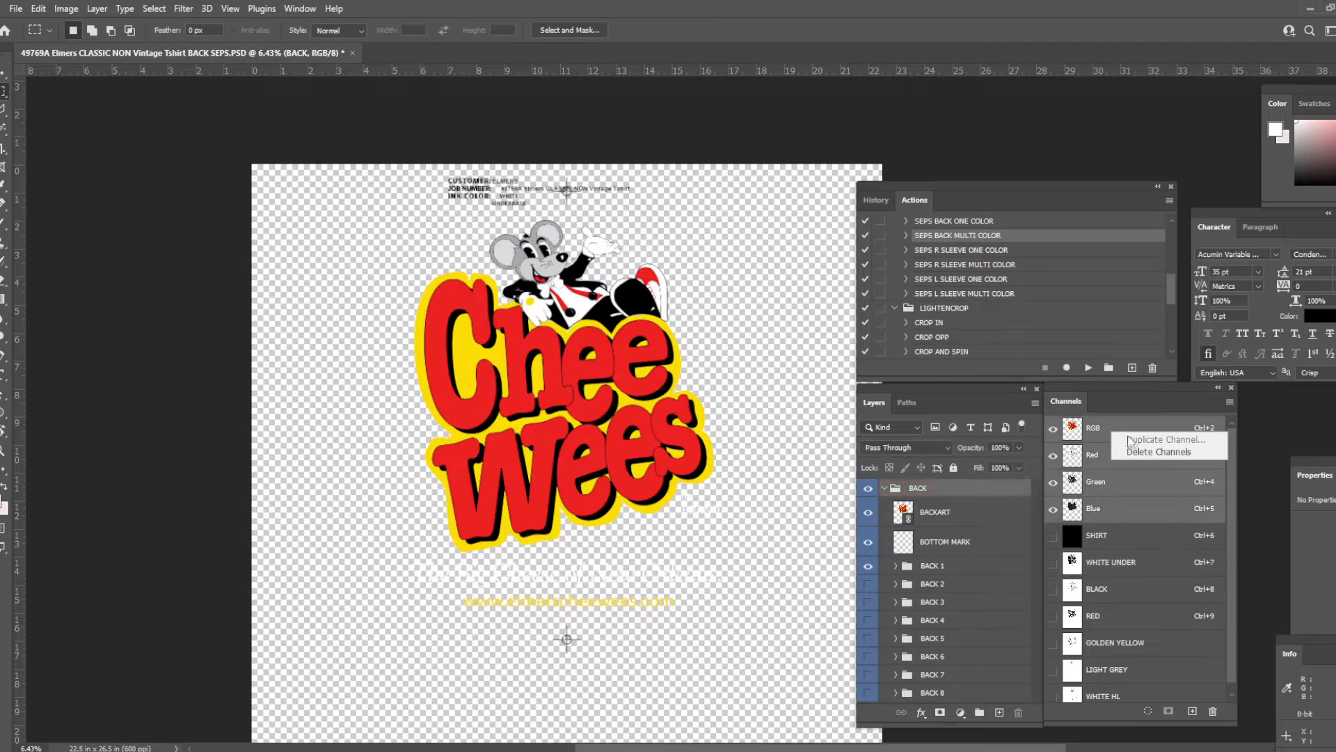
pyautogui.click(1136, 452)
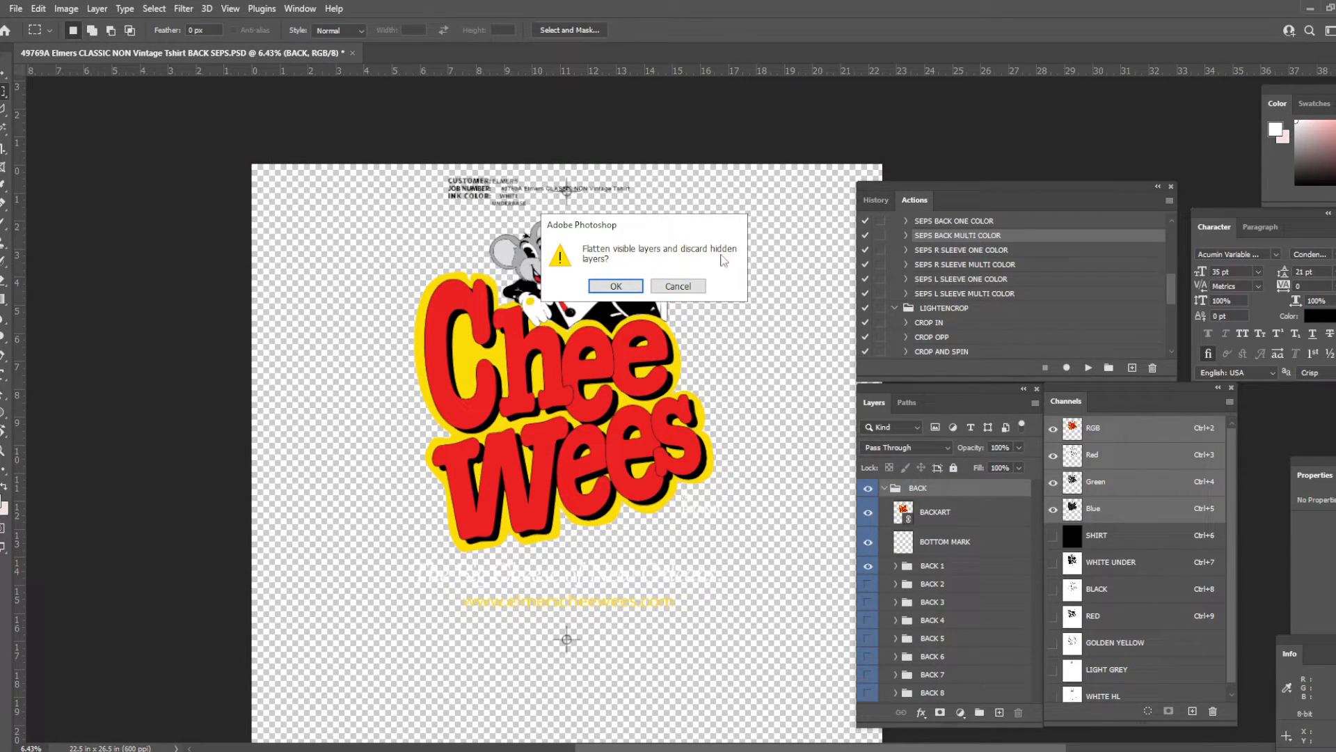
pyautogui.press('Return')
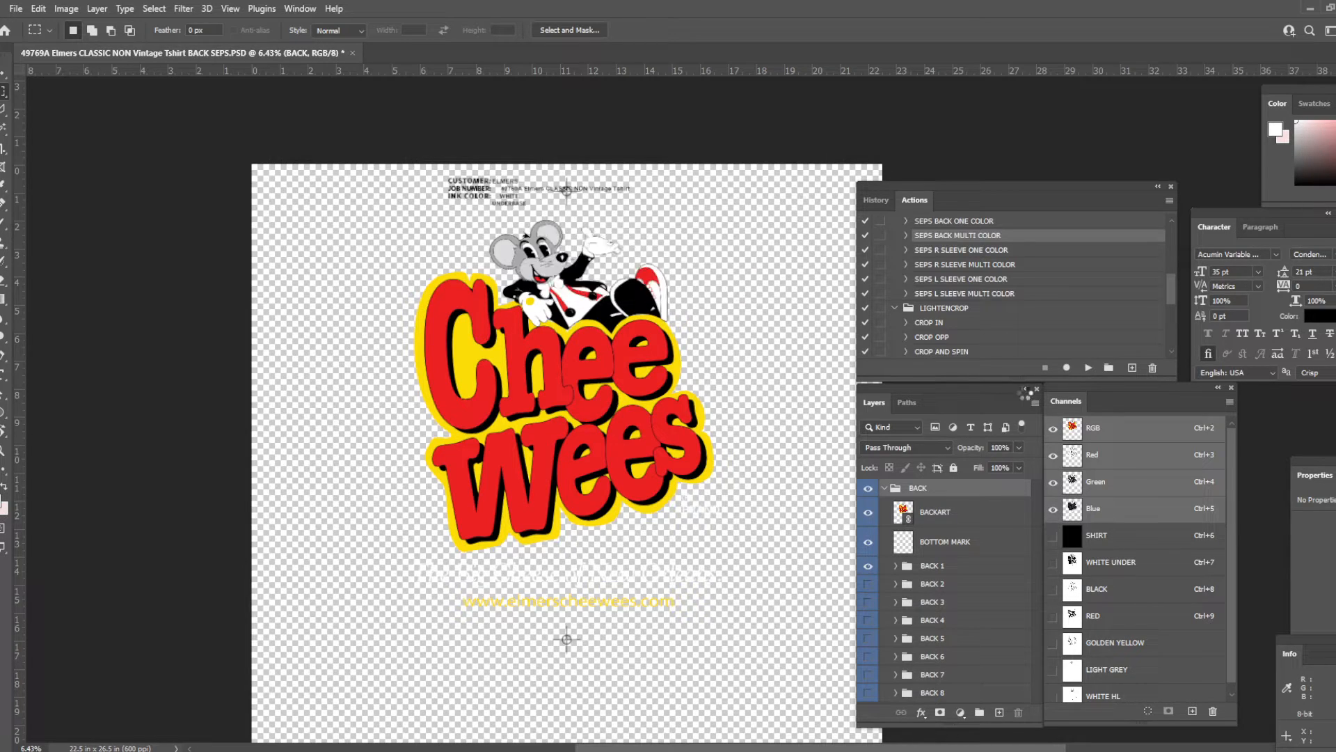
pyautogui.rightClick(1122, 436)
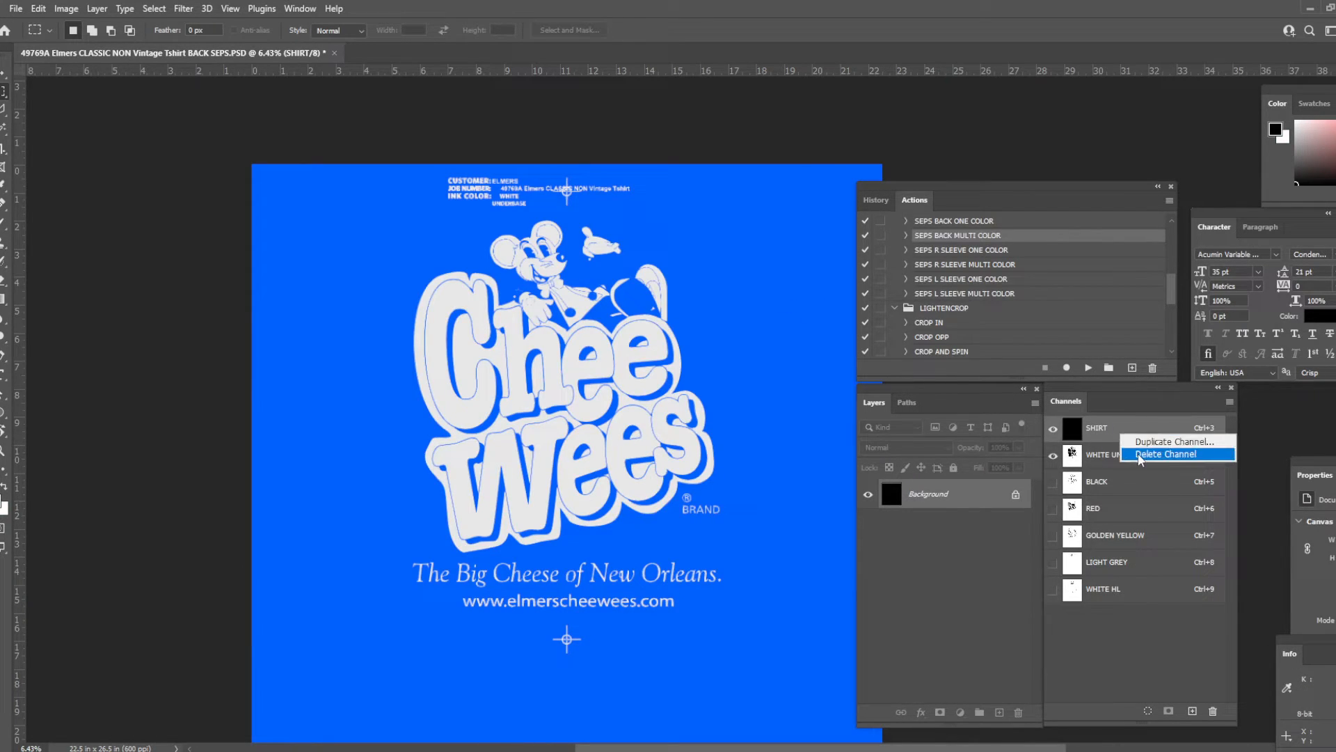
pyautogui.click(1139, 457)
# - Load the separation channels' artwork and registration marks as a selection and crop the canvas to it
pyautogui.keyDown('ctrl'); pyautogui.click(1073, 430); pyautogui.keyUp('ctrl')
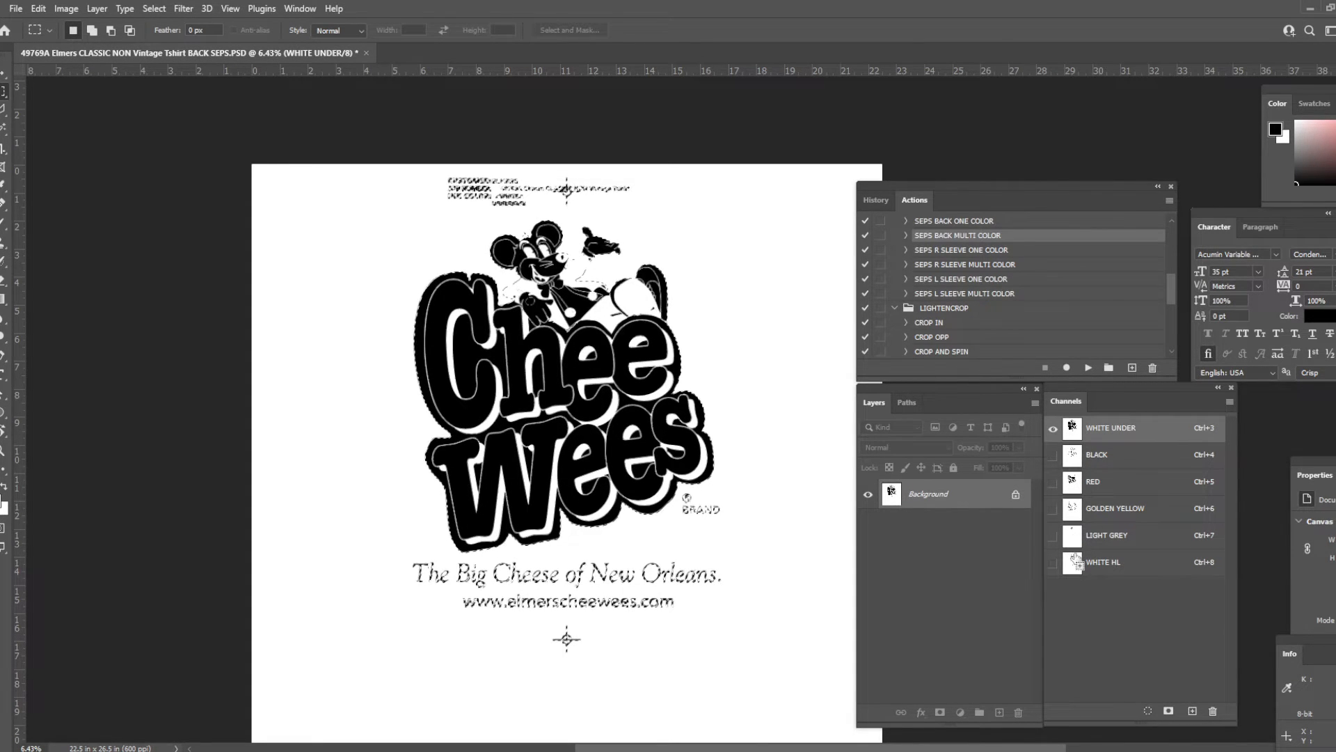
pyautogui.press('c')
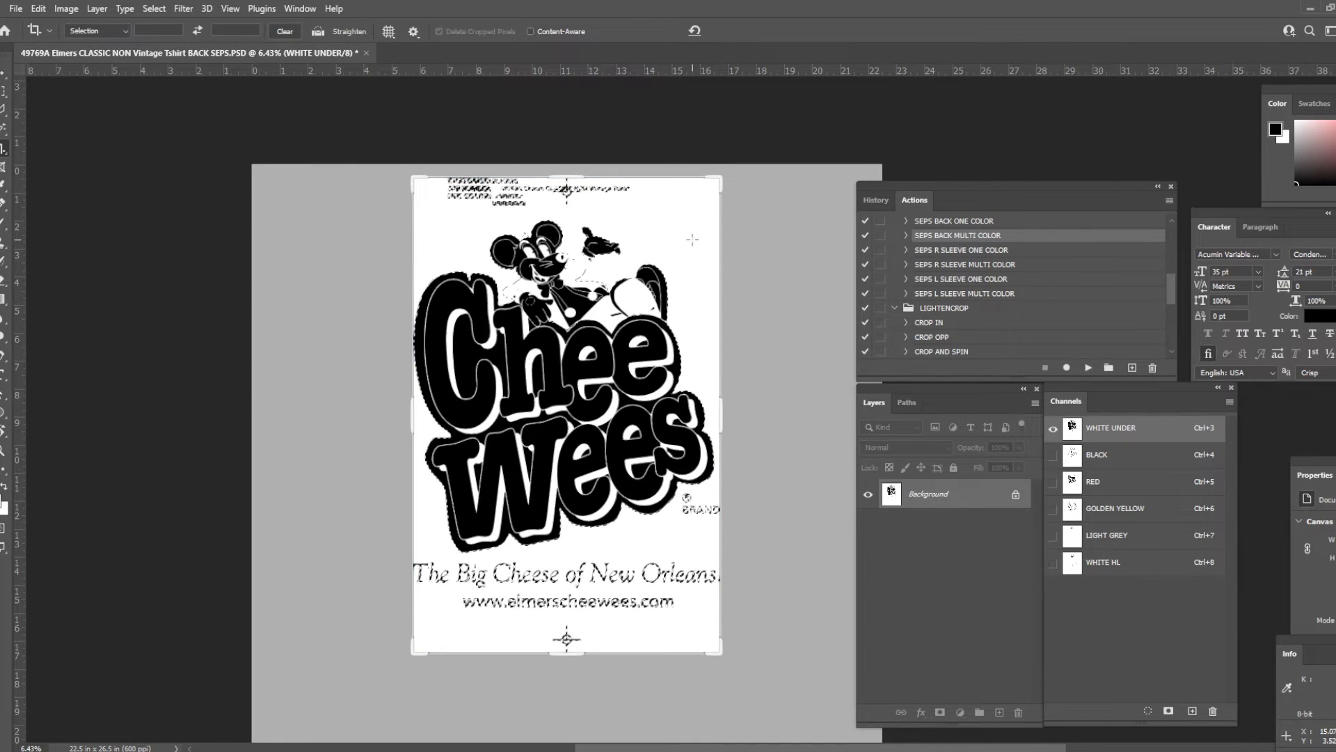
pyautogui.press('Return')
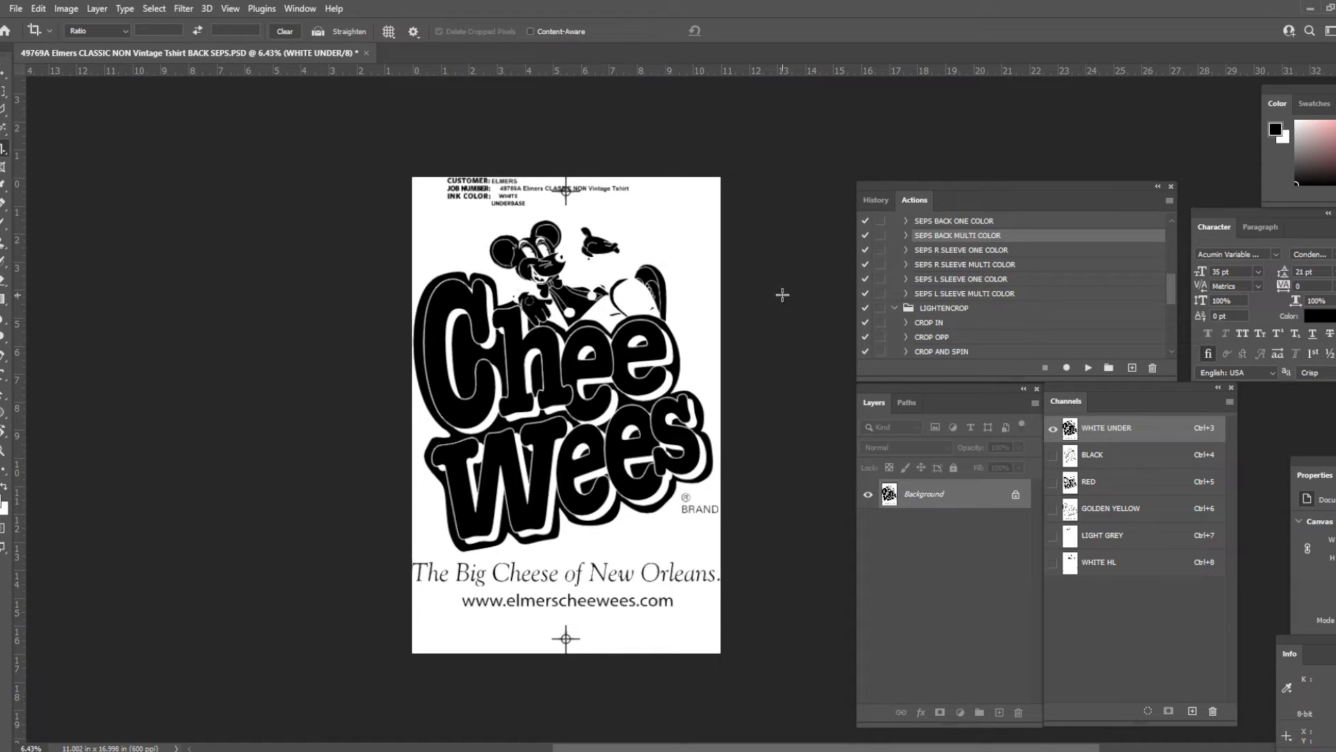
# - Check the cropped image's width and height in inches against the back art dimensions on the proof, leaving the image size as is
pyautogui.click(66, 9)
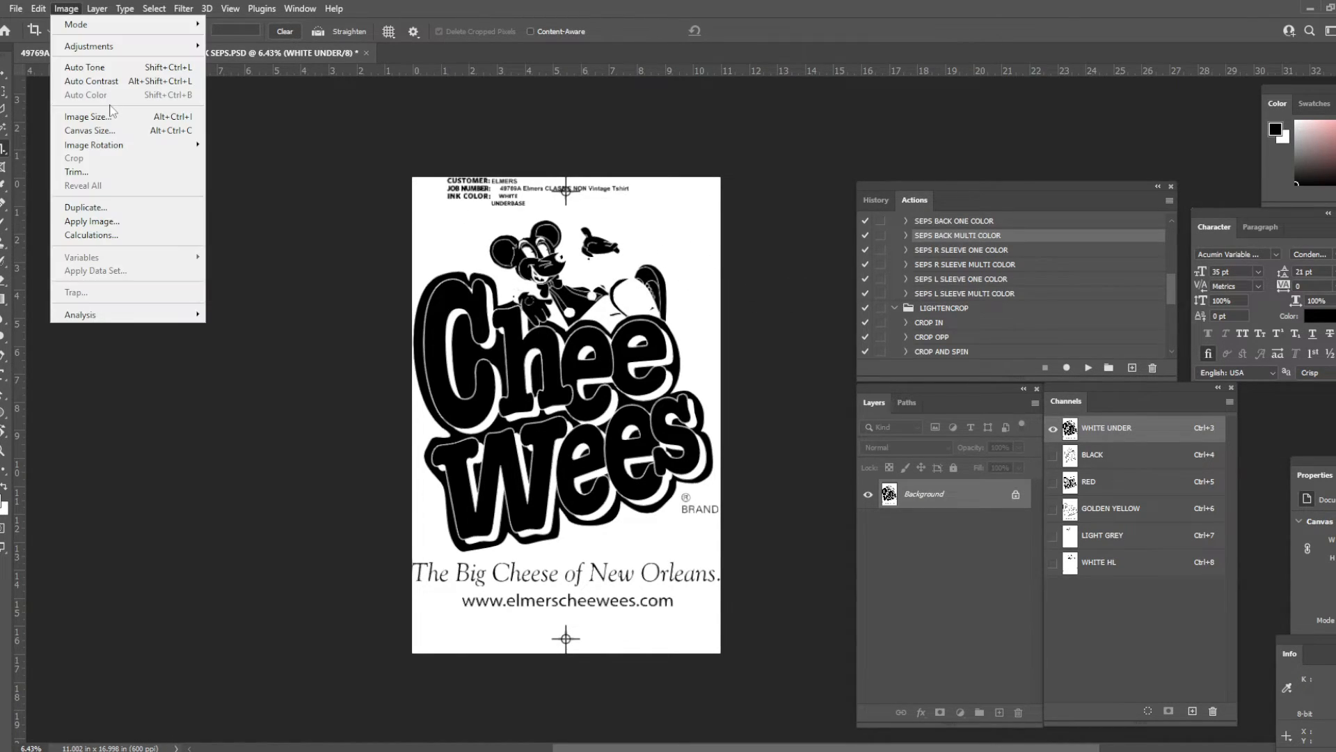
pyautogui.click(108, 118)
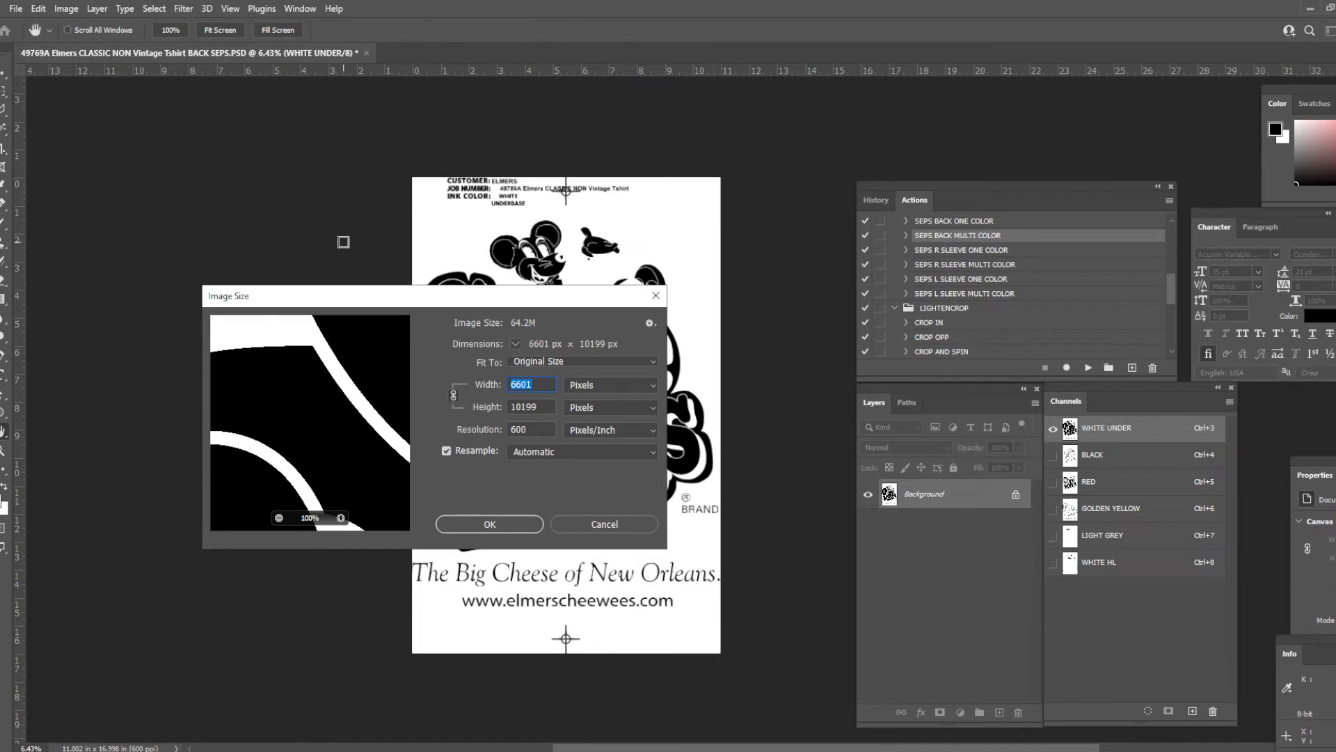
pyautogui.click(583, 385)
pyautogui.click(583, 424)
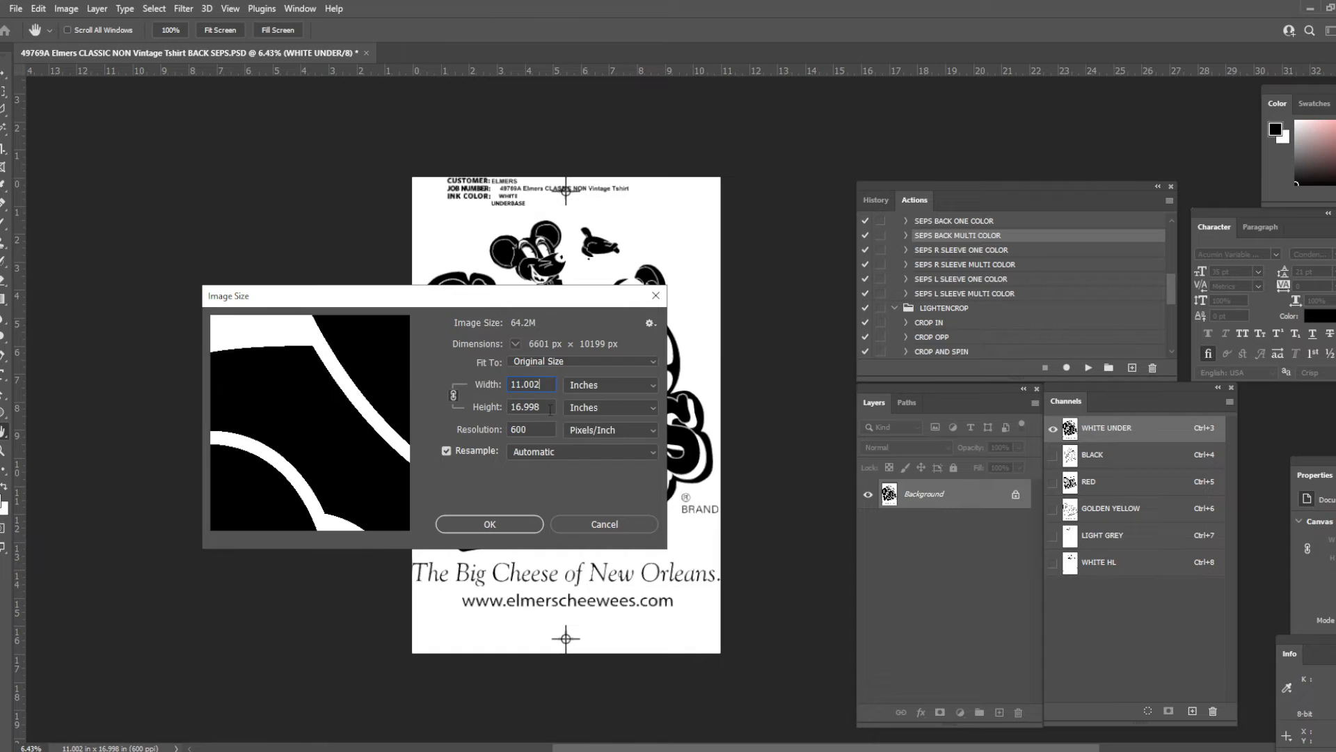
pyautogui.hotkey('alt', 'Tab')
pyautogui.click(1144, 561)
pyautogui.scroll(3, 1144, 561)
pyautogui.hotkey('alt', 'Tab')
pyautogui.moveTo(546, 405); pyautogui.dragTo(510, 406)
pyautogui.click(535, 407)
pyautogui.click(608, 521)
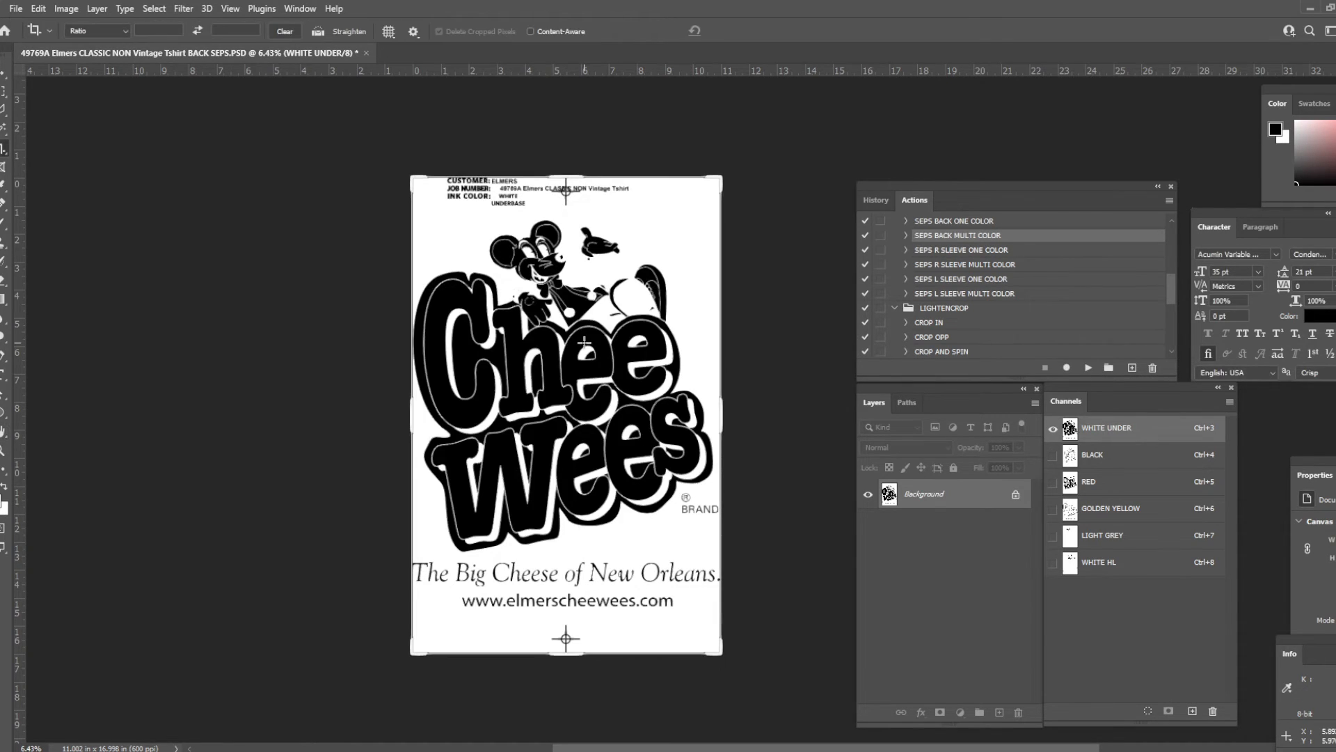
# - Leave the Crop tool for the Move tool and save the cropped back separation file
pyautogui.press('v')
pyautogui.hotkey('ctrl', 's')
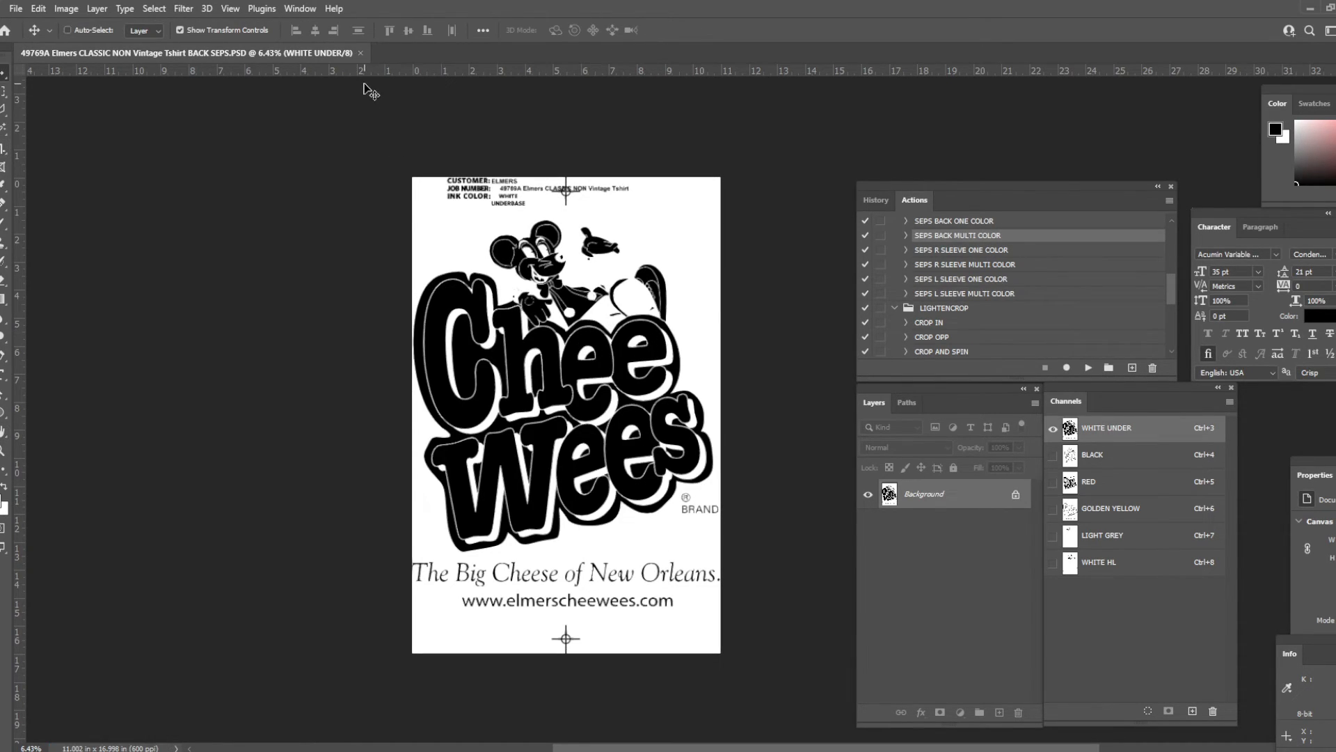
pyautogui.rightClick(337, 54)
pyautogui.click(321, 55)
# - Show the BLACK, RED, GOLDEN YELLOW, LIGHT GREY and WHITE HL channels over WHITE UNDER and inspect the combined print
pyautogui.moveTo(1053, 455); pyautogui.dragTo(1053, 610)
pyautogui.scroll(3, 520, 272)
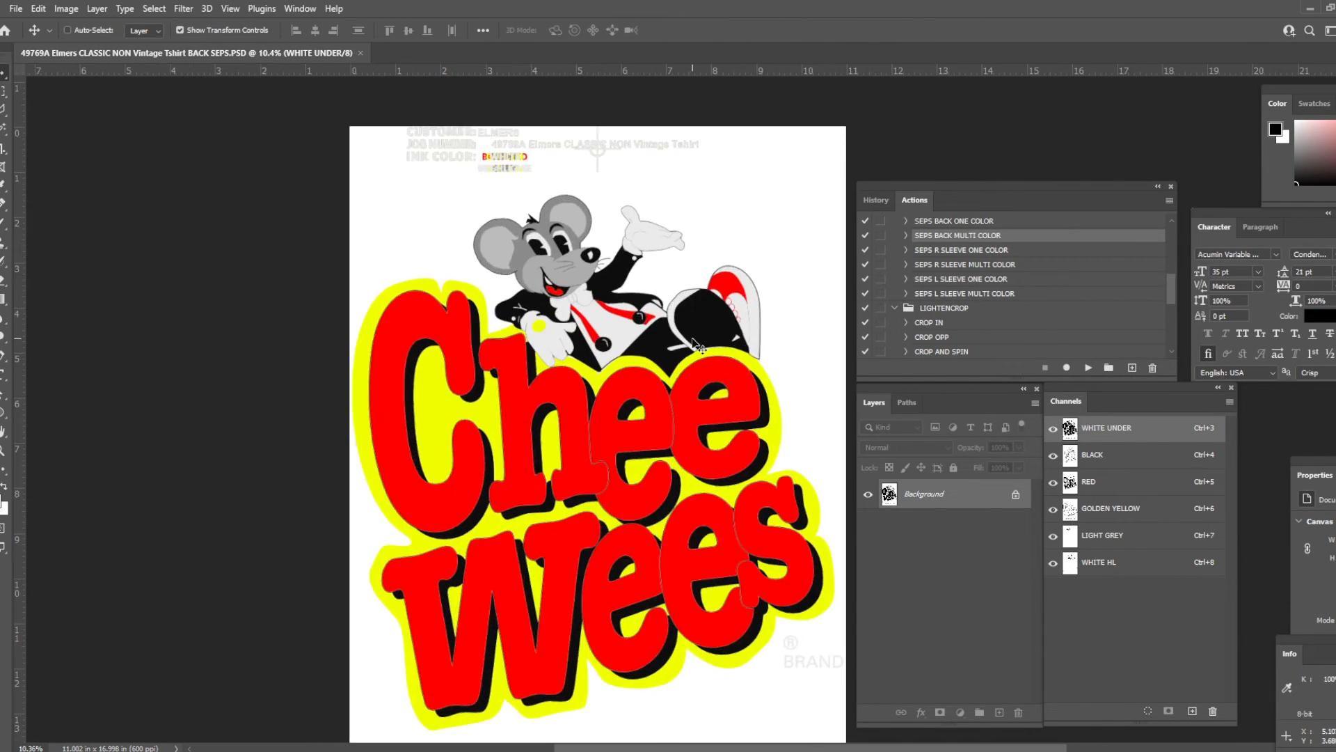
pyautogui.scroll(-4, 684, 303)
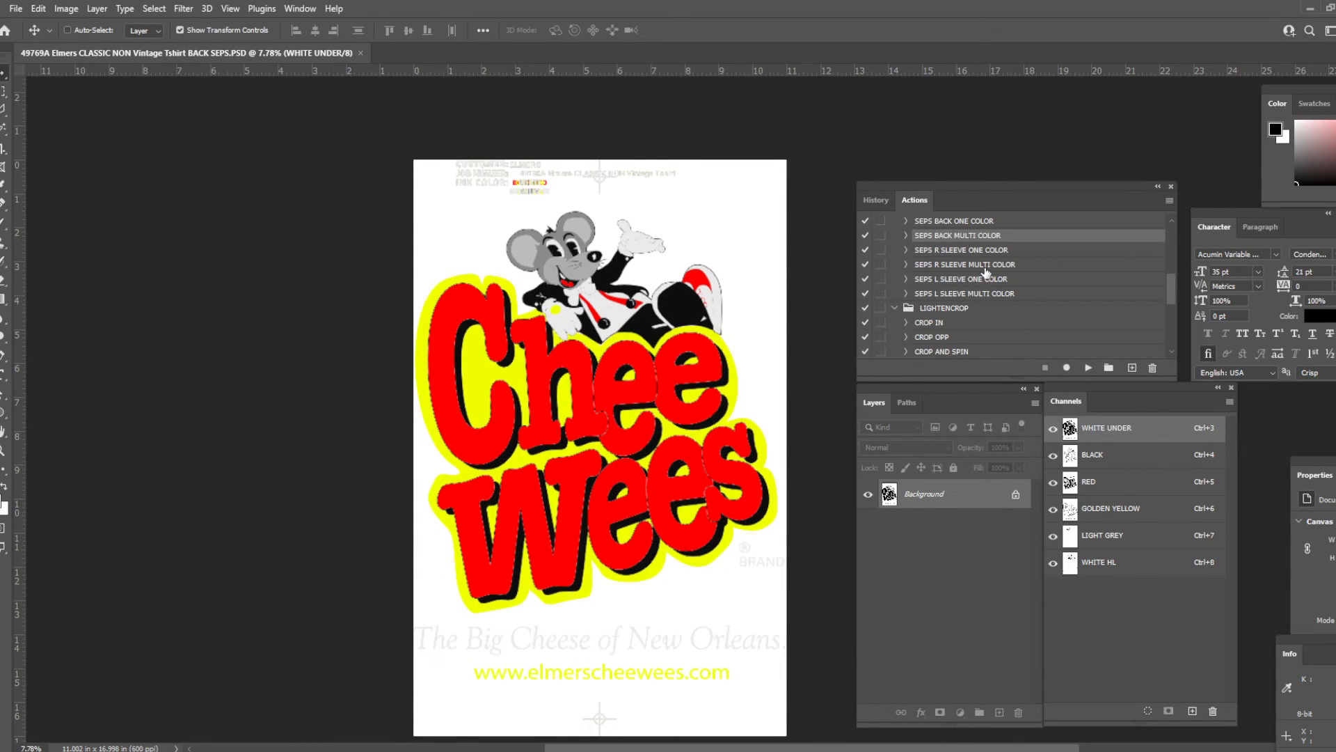
pyautogui.scroll(1, 976, 241)
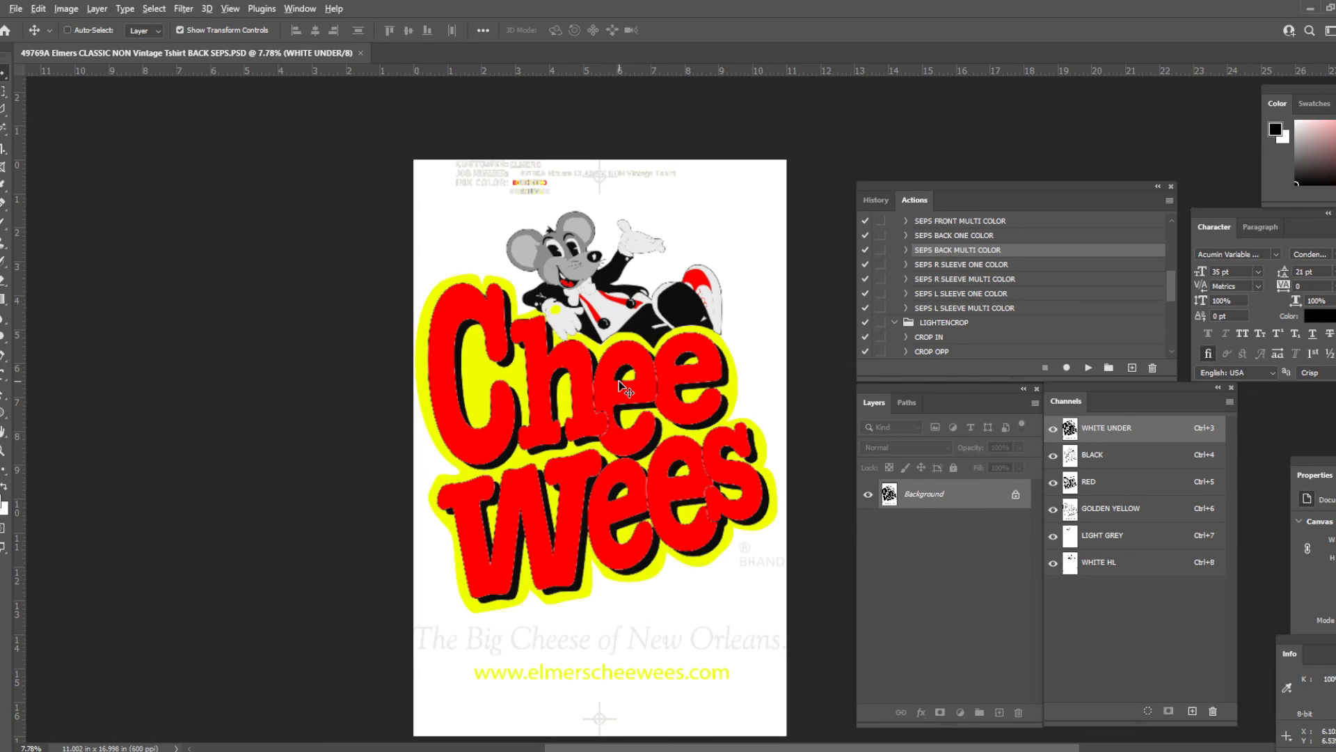
pyautogui.scroll(1, 622, 382)
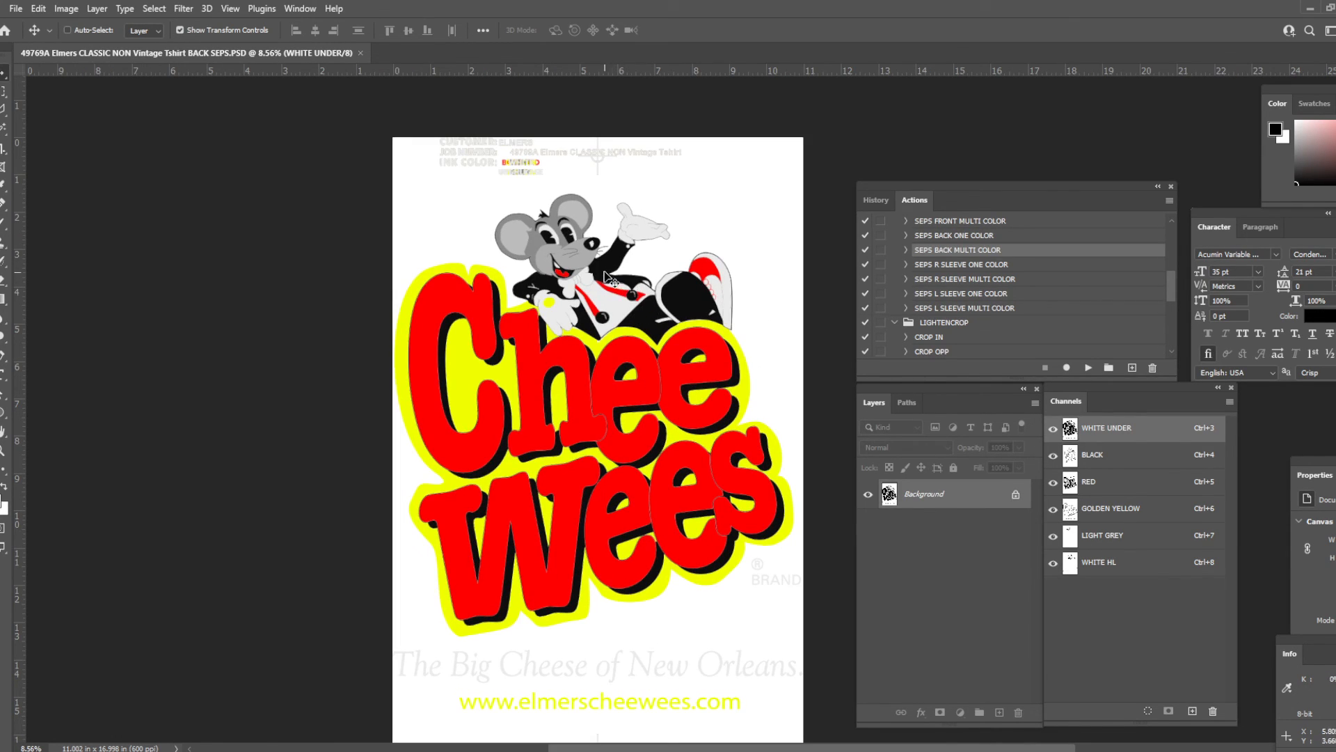
# - Close the back separation document and switch to the T-shirt proof image
pyautogui.rightClick(308, 55)
pyautogui.click(342, 87)
pyautogui.hotkey('alt', 'Tab')
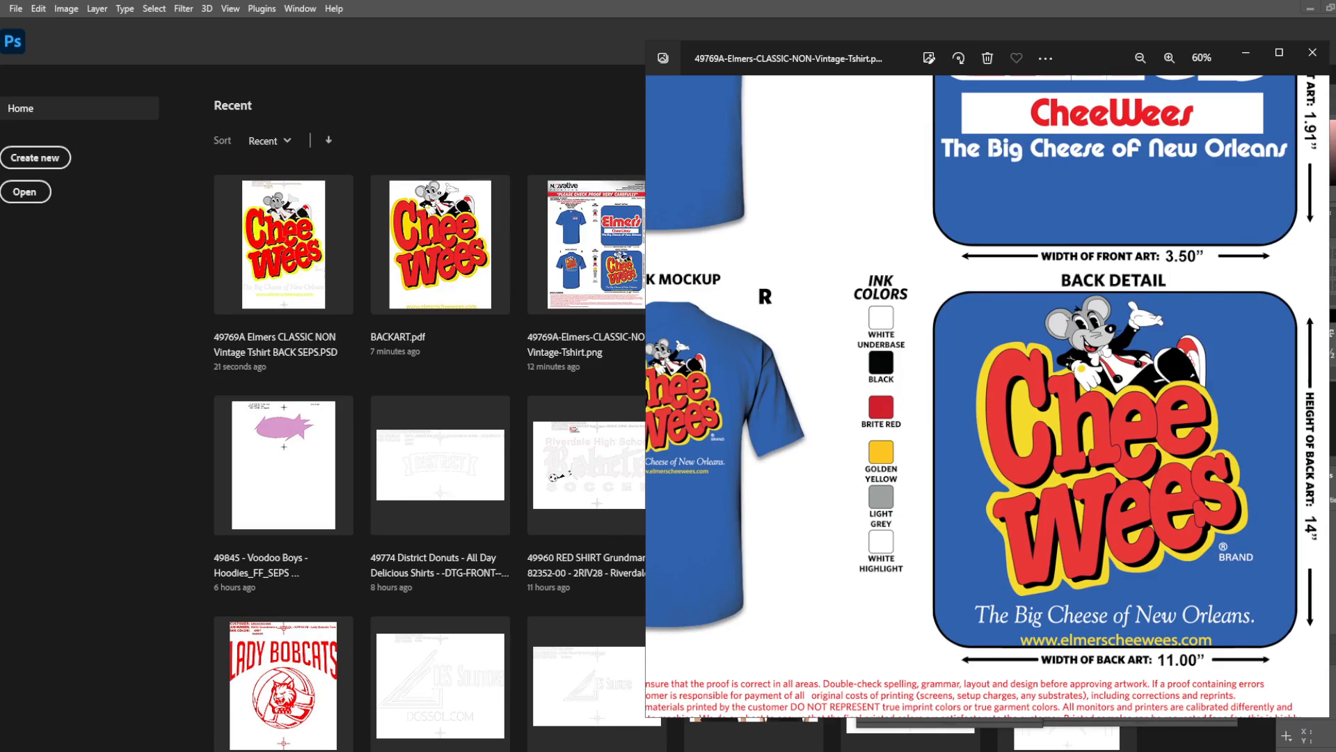